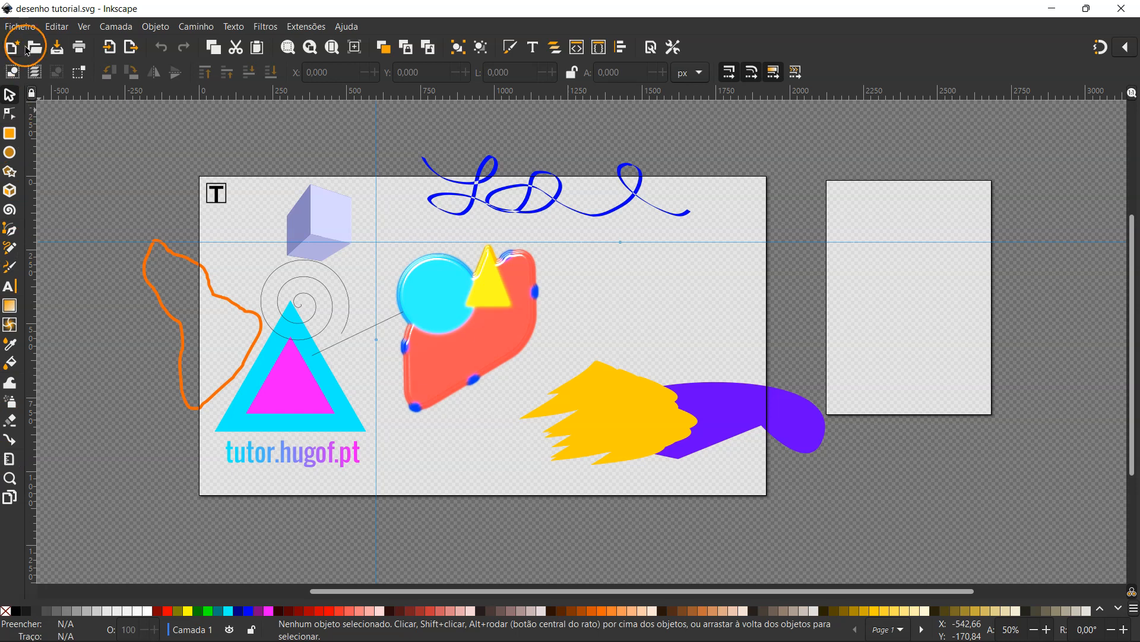
{"action": "scroll", "coordinate": [534, 326], "scroll_direction": "up", "scroll_amount": 1}
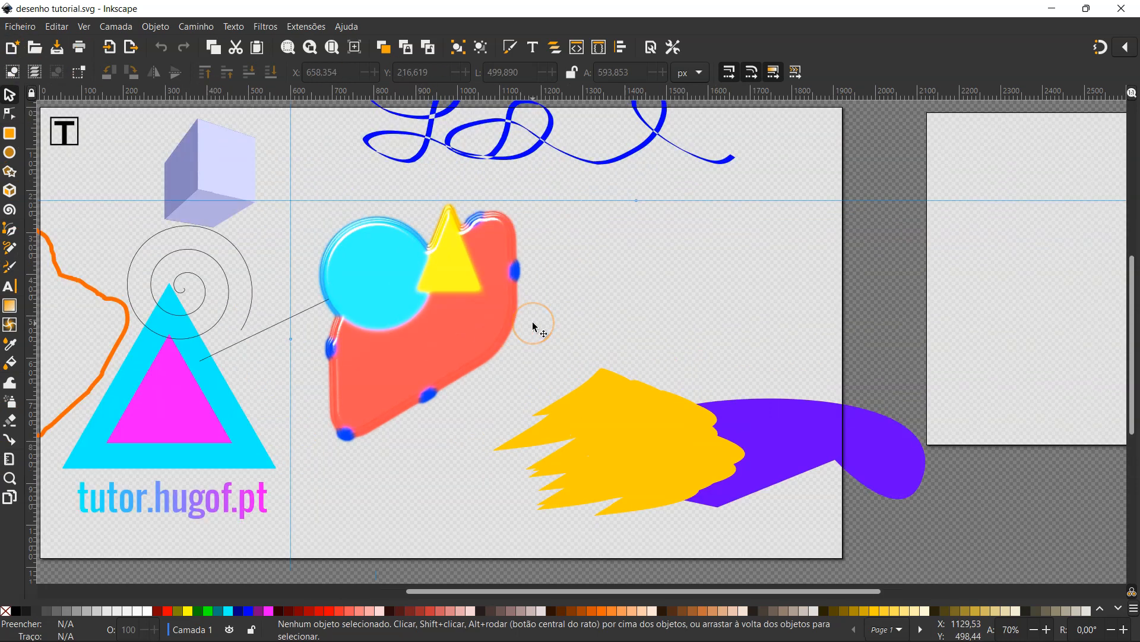
{"action": "scroll", "coordinate": [526, 339], "scroll_direction": "left", "scroll_amount": 6}
{"action": "scroll", "coordinate": [528, 344], "scroll_direction": "up", "scroll_amount": 2}
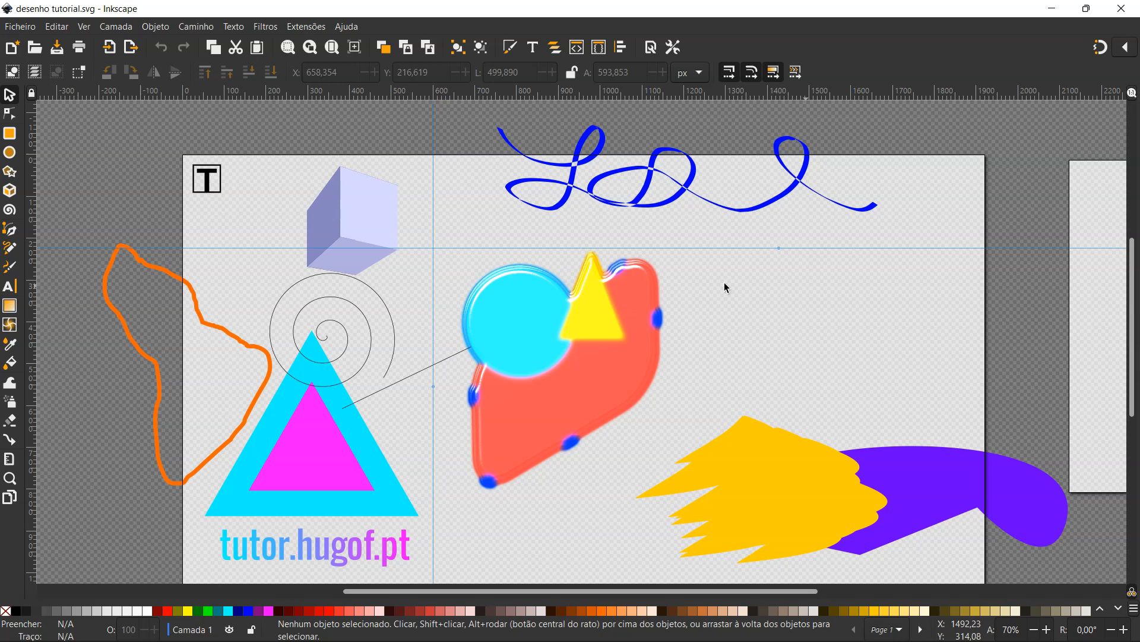
{"action": "left_click_drag", "start_coordinate": [867, 537], "coordinate": [719, 78]}
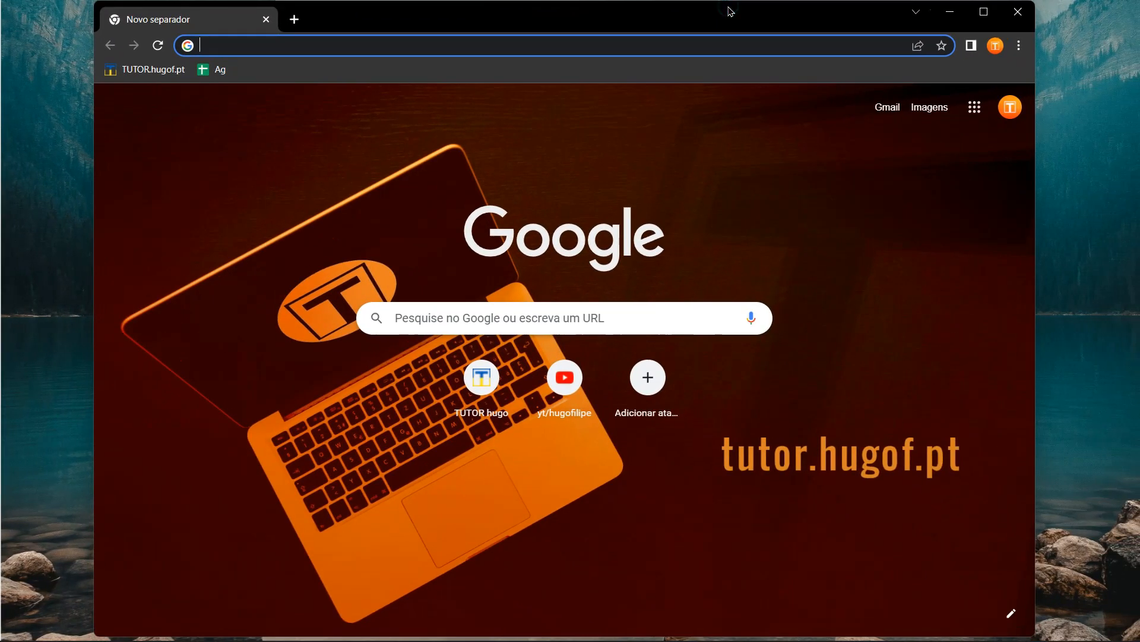
Switch to Chrome, maximize its window and search the web for "inkscape".
{"action": "double_click", "coordinate": [730, 10]}
{"action": "type", "text": "inkscap"}
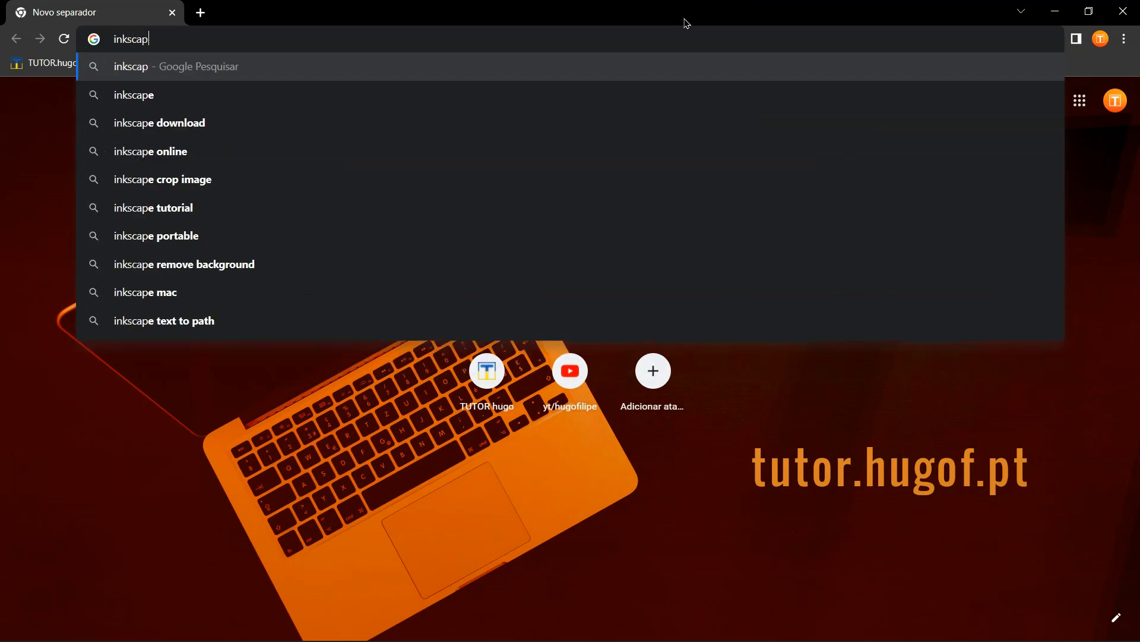
{"action": "type", "text": "e"}
{"action": "key", "text": "Return"}
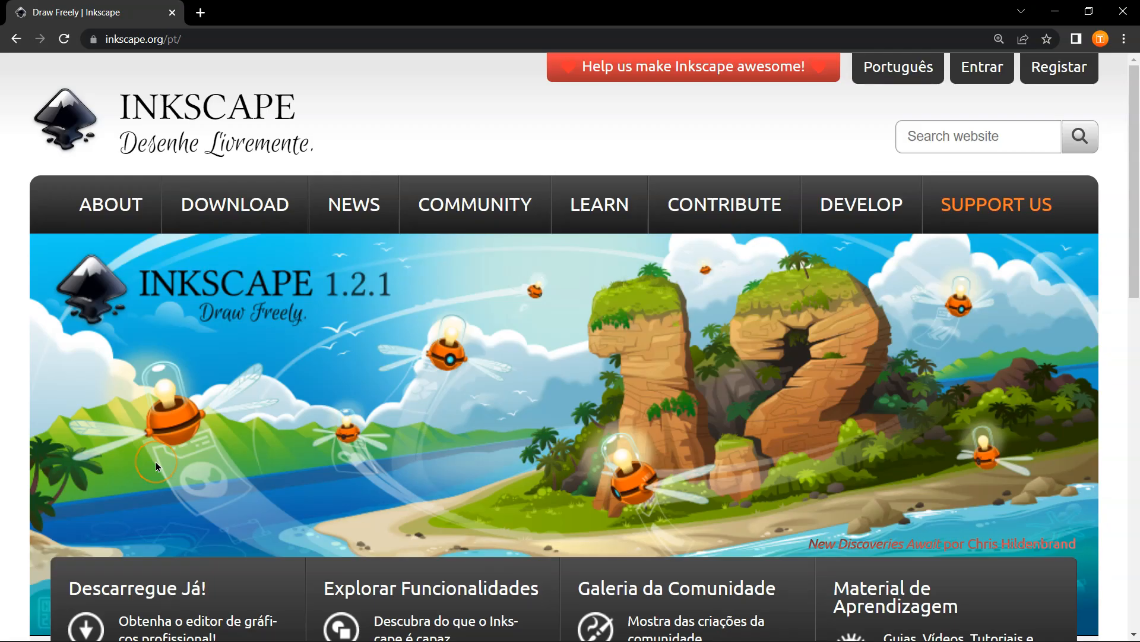
Open the 64-bit Windows download page for the current Inkscape version on inkscape.org.
{"action": "left_click", "coordinate": [275, 214]}
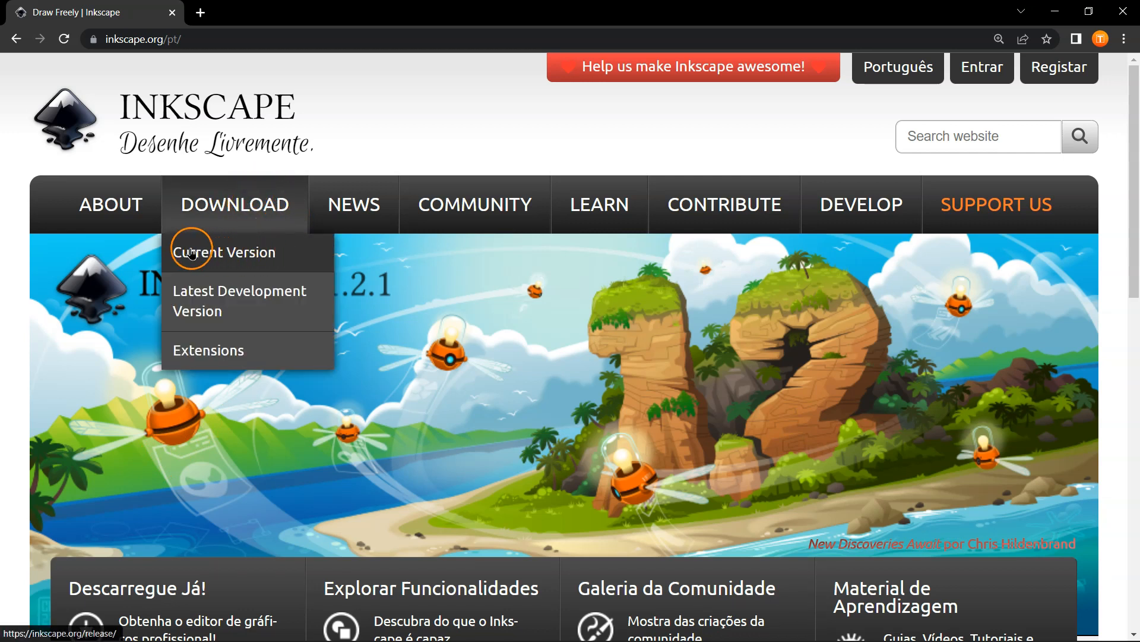
{"action": "left_click", "coordinate": [232, 255]}
{"action": "scroll", "coordinate": [258, 259], "scroll_direction": "down", "scroll_amount": 1}
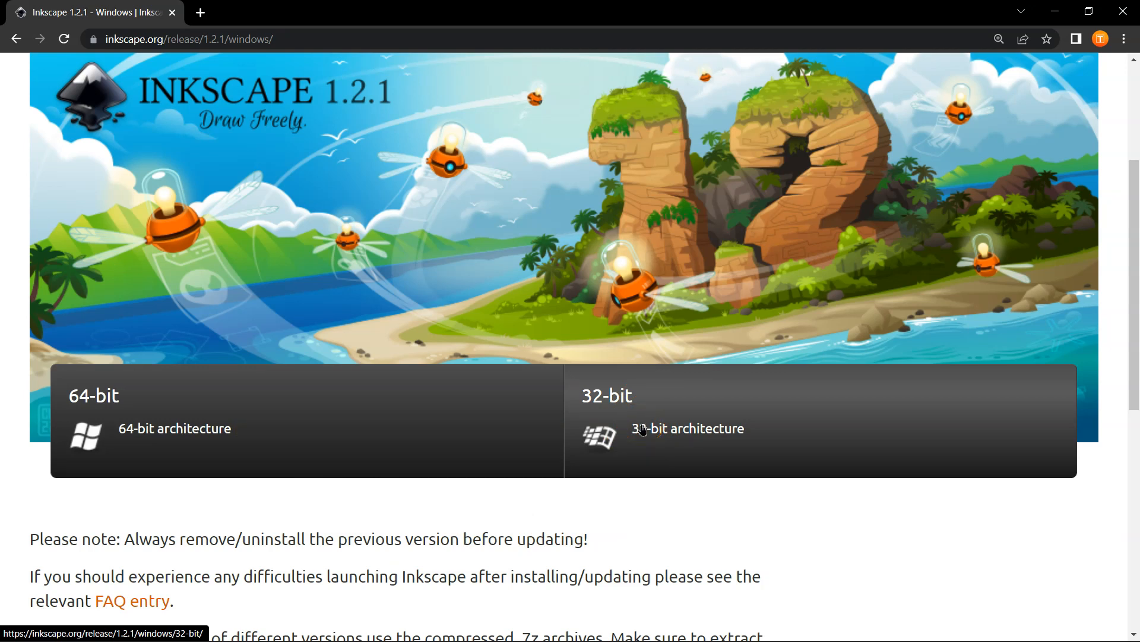
{"action": "left_click", "coordinate": [244, 429]}
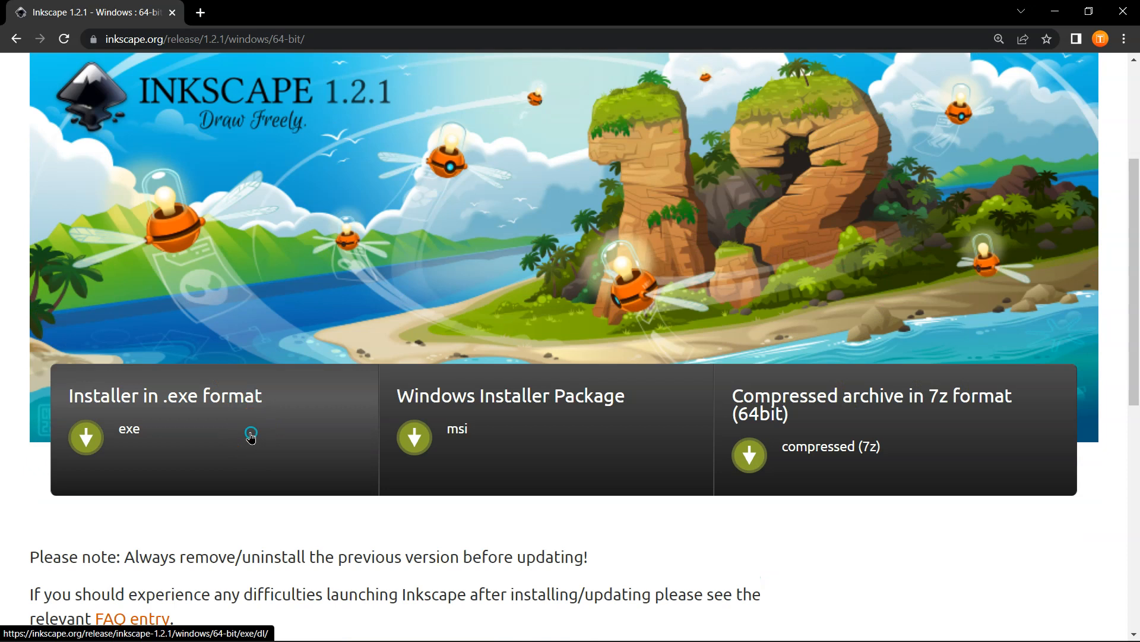
Download the .exe installer and save it in the Inkscape folder under its suggested file name.
{"action": "left_click", "coordinate": [251, 437]}
{"action": "left_click_drag", "start_coordinate": [334, 115], "coordinate": [456, 115]}
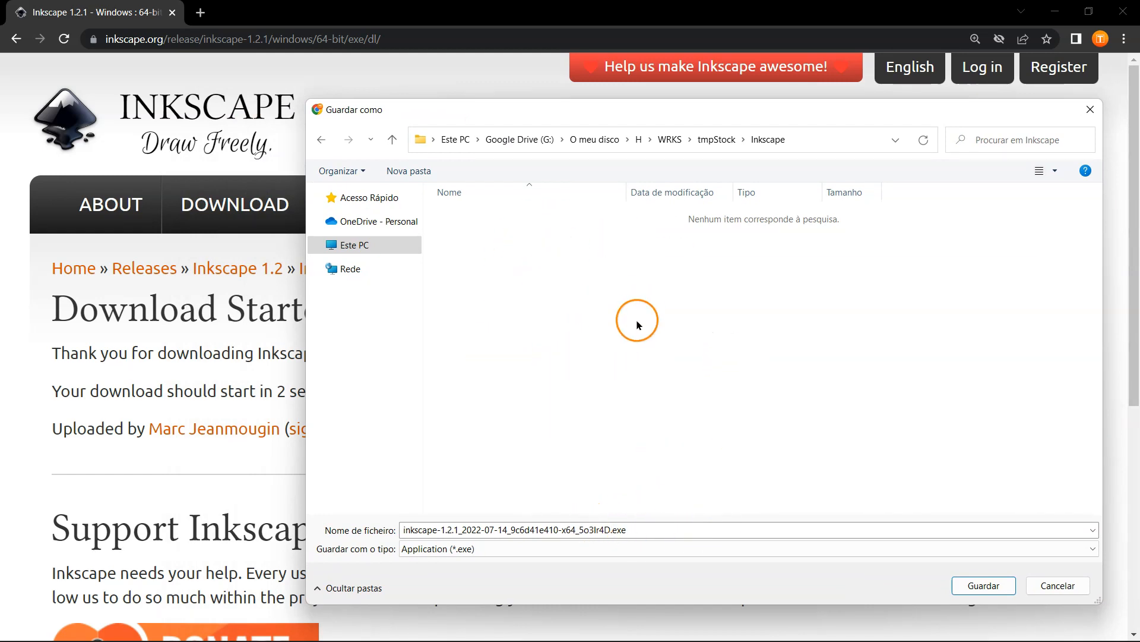
{"action": "left_click", "coordinate": [983, 585]}
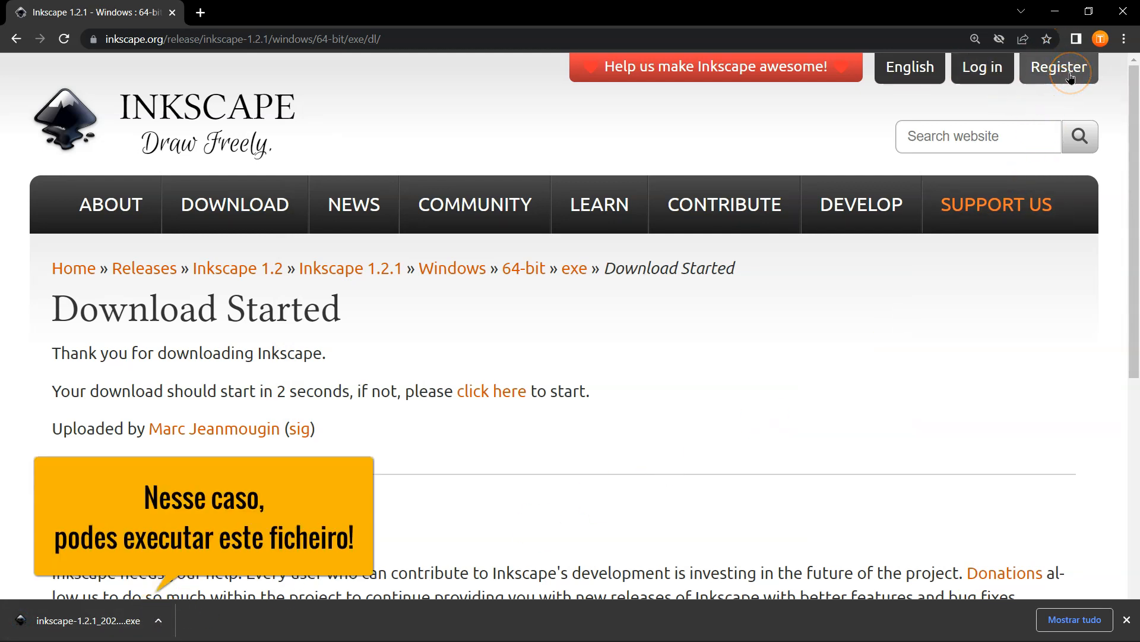
Locate the downloaded Inkscape installer in its folder from the browser's download list and run it.
{"action": "left_click", "coordinate": [1124, 39]}
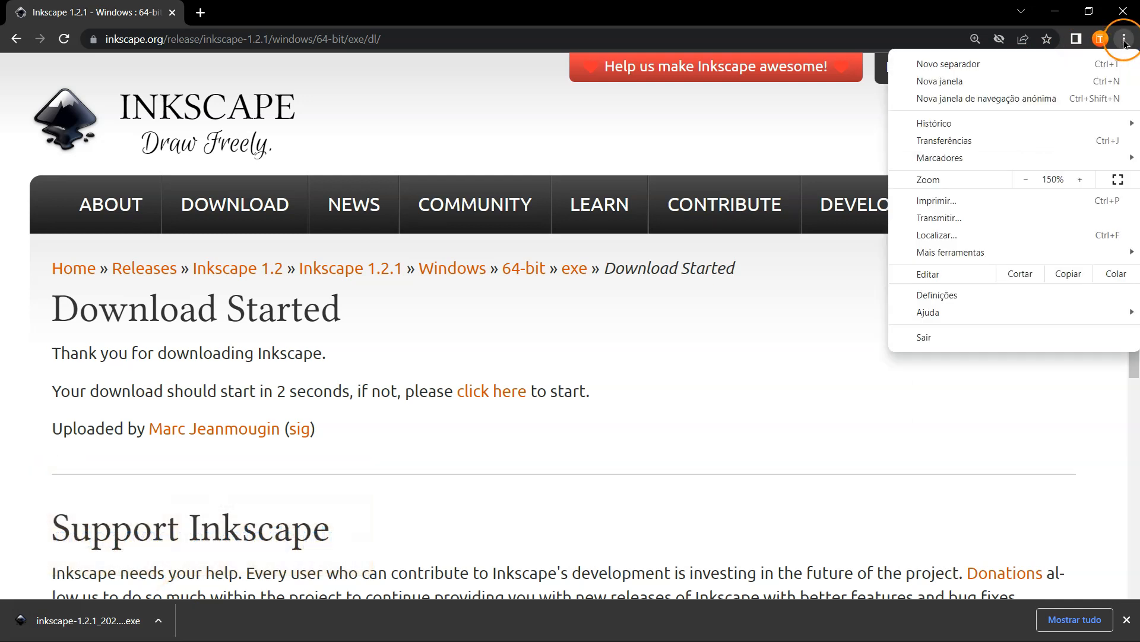
{"action": "left_click", "coordinate": [974, 142]}
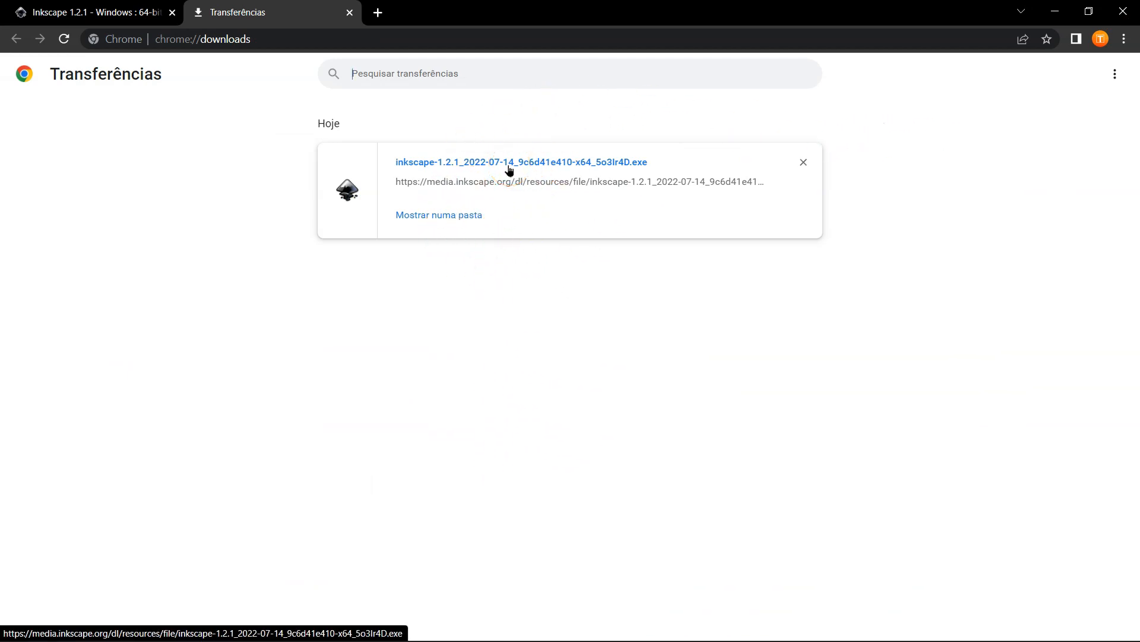
{"action": "left_click", "coordinate": [465, 216]}
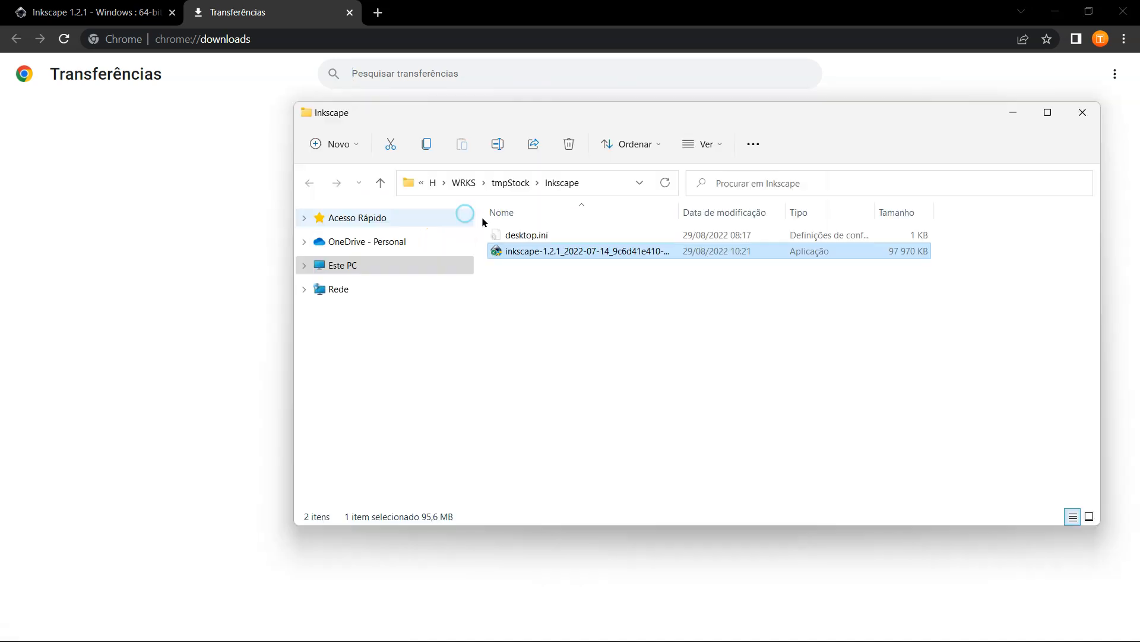
{"action": "double_click", "coordinate": [550, 255]}
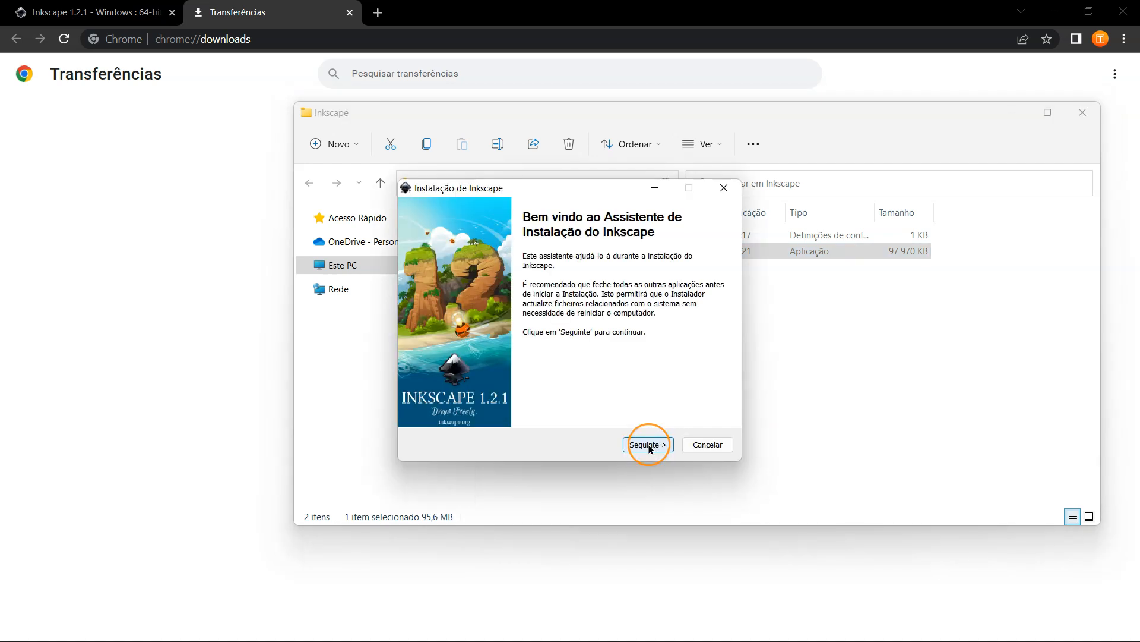
Go through the setup wizard and install Inkscape with the Full installation type.
{"action": "left_click", "coordinate": [649, 443]}
{"action": "left_click", "coordinate": [650, 443]}
{"action": "left_click", "coordinate": [649, 443]}
{"action": "left_click", "coordinate": [649, 443]}
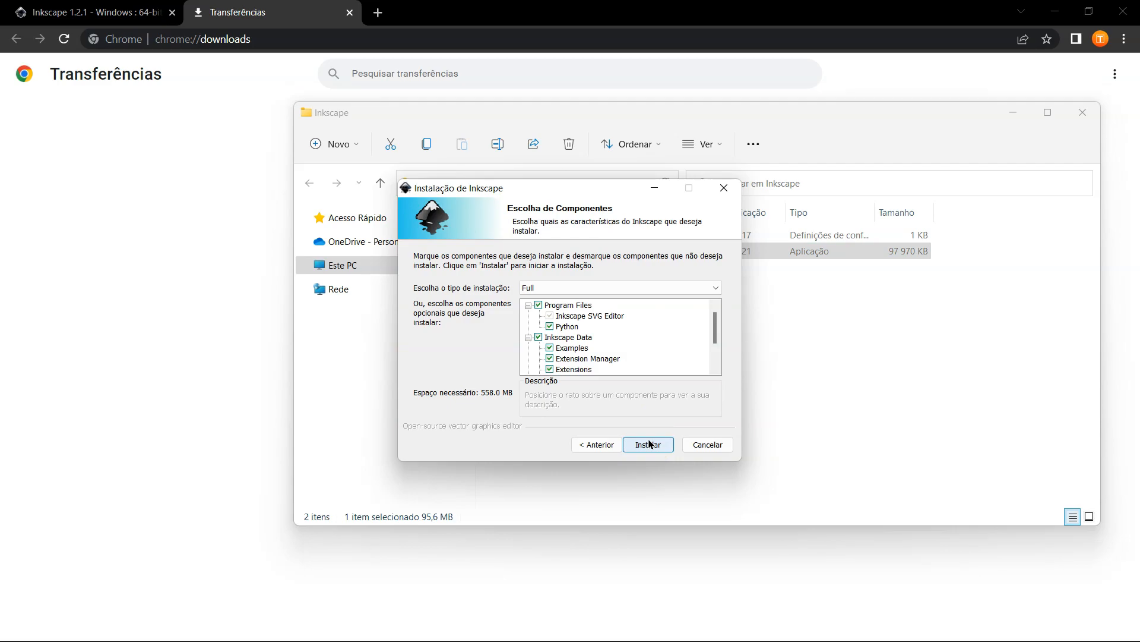
{"action": "left_click", "coordinate": [648, 445]}
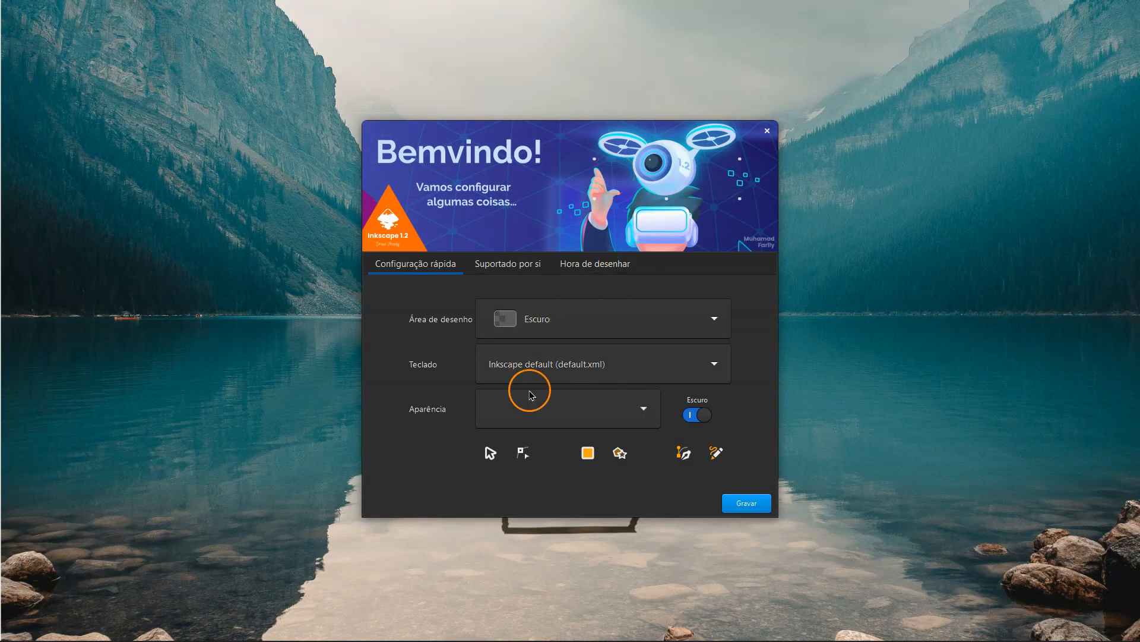
Examine the canvas, keyboard and appearance choices in the welcome window's quick setup, keeping the current selections.
{"action": "left_click", "coordinate": [719, 322]}
{"action": "left_click", "coordinate": [719, 325]}
{"action": "left_click", "coordinate": [723, 365]}
{"action": "left_click", "coordinate": [763, 361]}
{"action": "left_click", "coordinate": [645, 408]}
{"action": "left_click", "coordinate": [754, 400]}
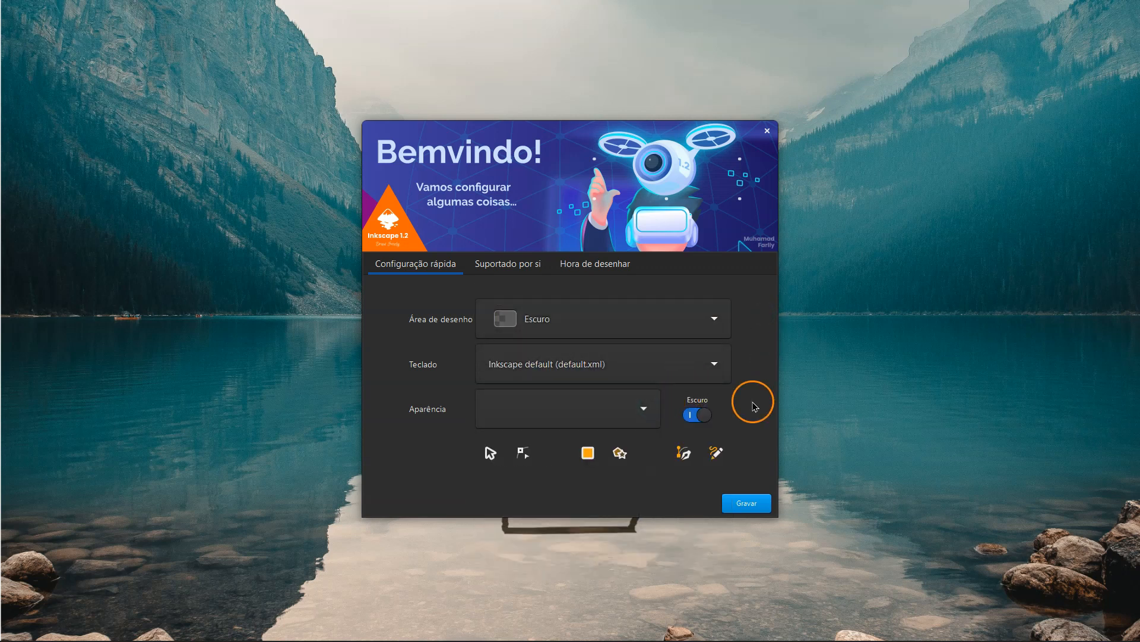
Go past the welcome window's supporters page to the drawing page and create a new document.
{"action": "left_click", "coordinate": [521, 265]}
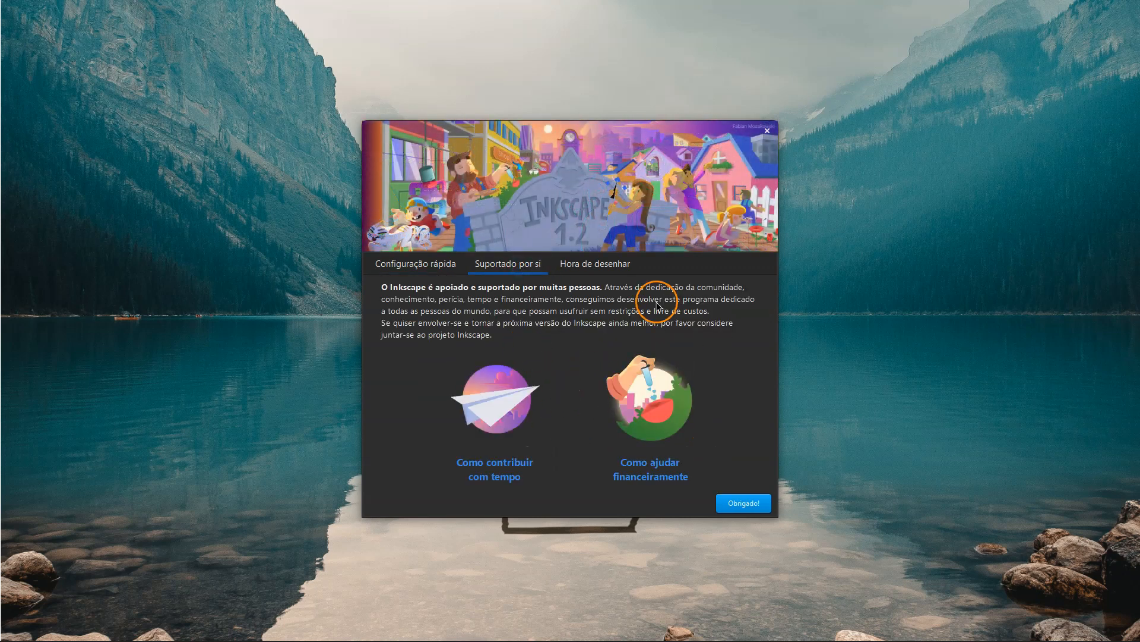
{"action": "left_click", "coordinate": [618, 266]}
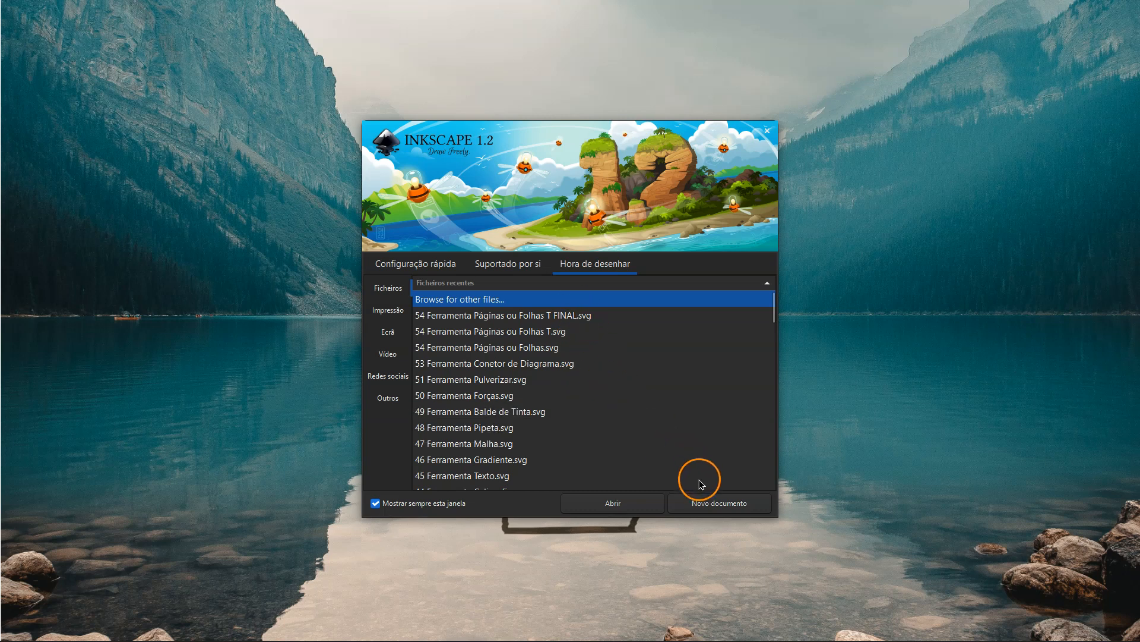
{"action": "left_click", "coordinate": [748, 510]}
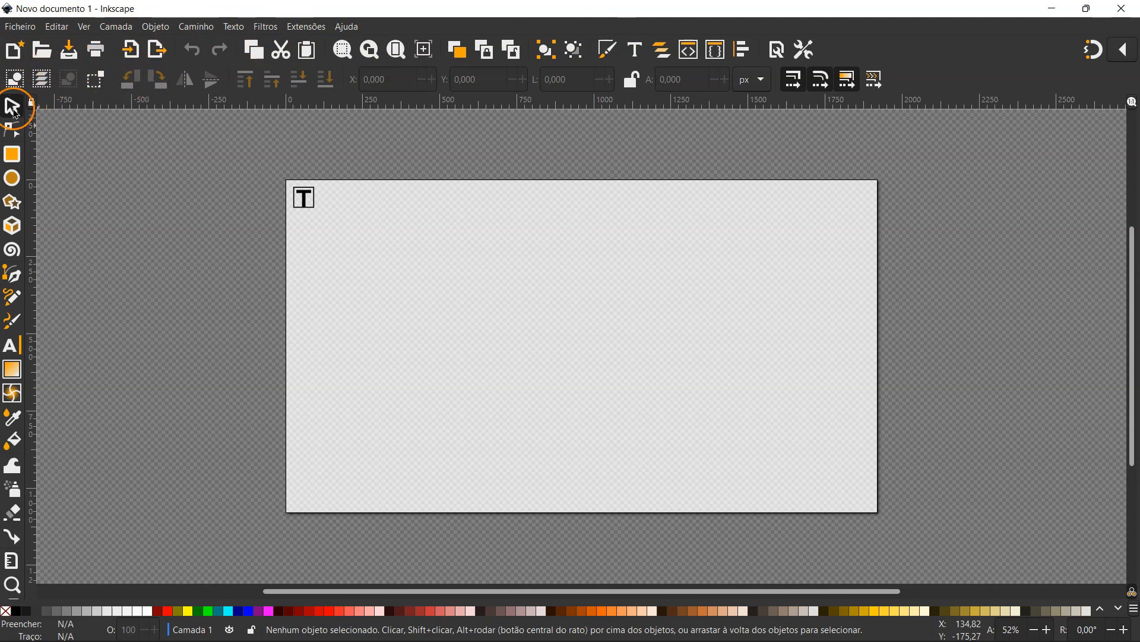
Examine the options of the node, rectangle, ellipse and star tools, and return to the selection tool.
{"action": "left_click", "coordinate": [11, 129]}
{"action": "left_click", "coordinate": [13, 155]}
{"action": "left_click", "coordinate": [12, 179]}
{"action": "left_click", "coordinate": [13, 202]}
{"action": "left_click", "coordinate": [12, 130]}
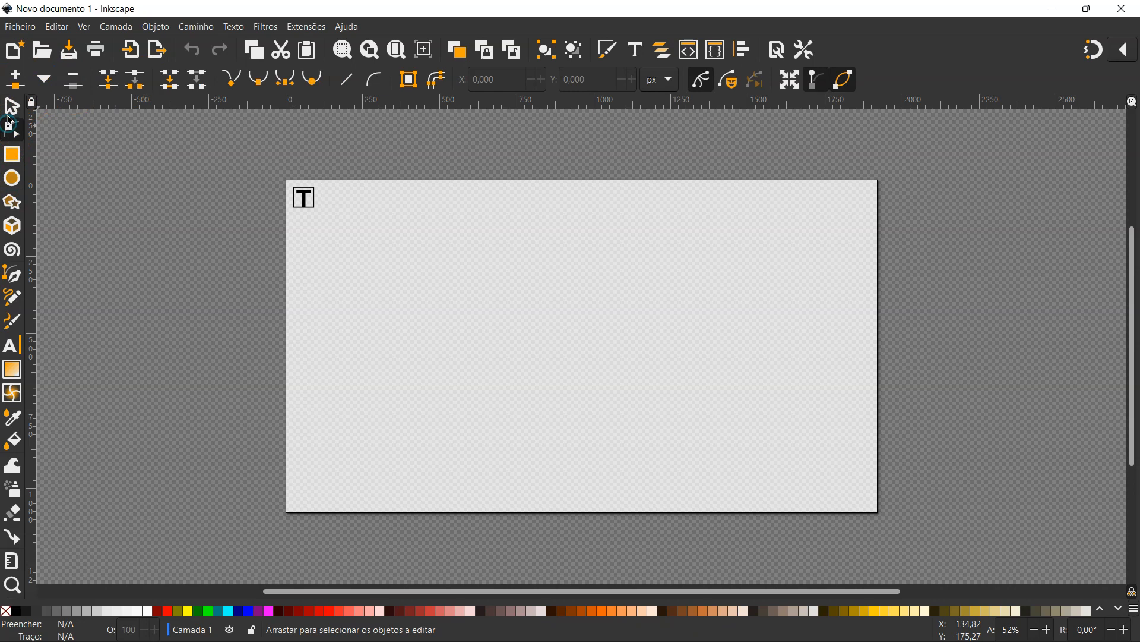
{"action": "left_click", "coordinate": [11, 105]}
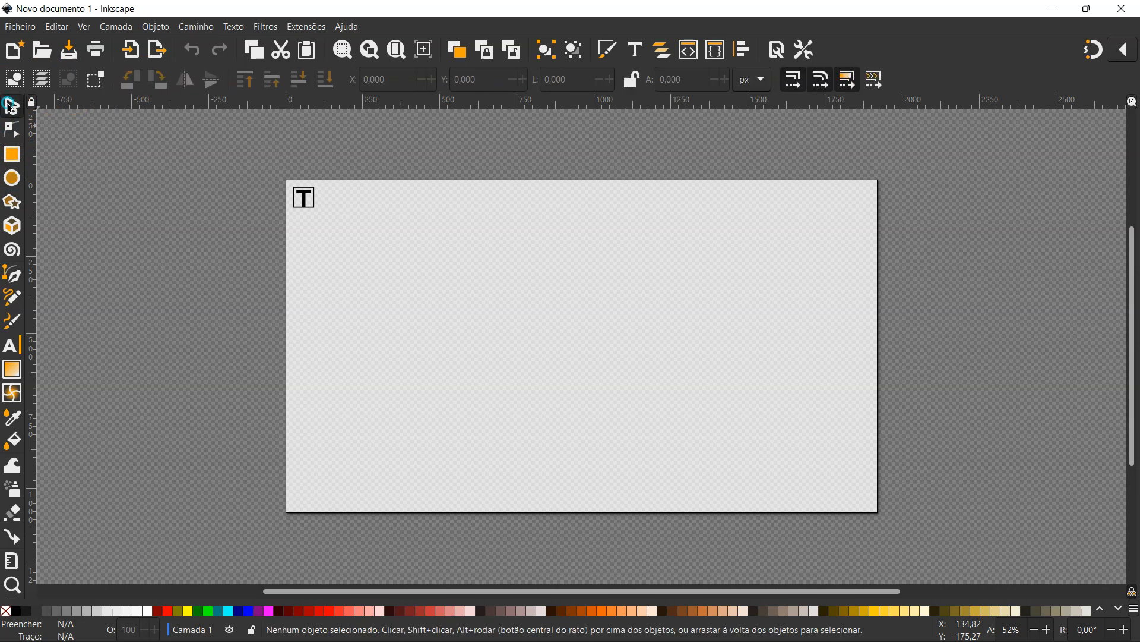
Examine the snapping options in both simple and advanced mode, ending in advanced mode.
{"action": "left_click", "coordinate": [1126, 52]}
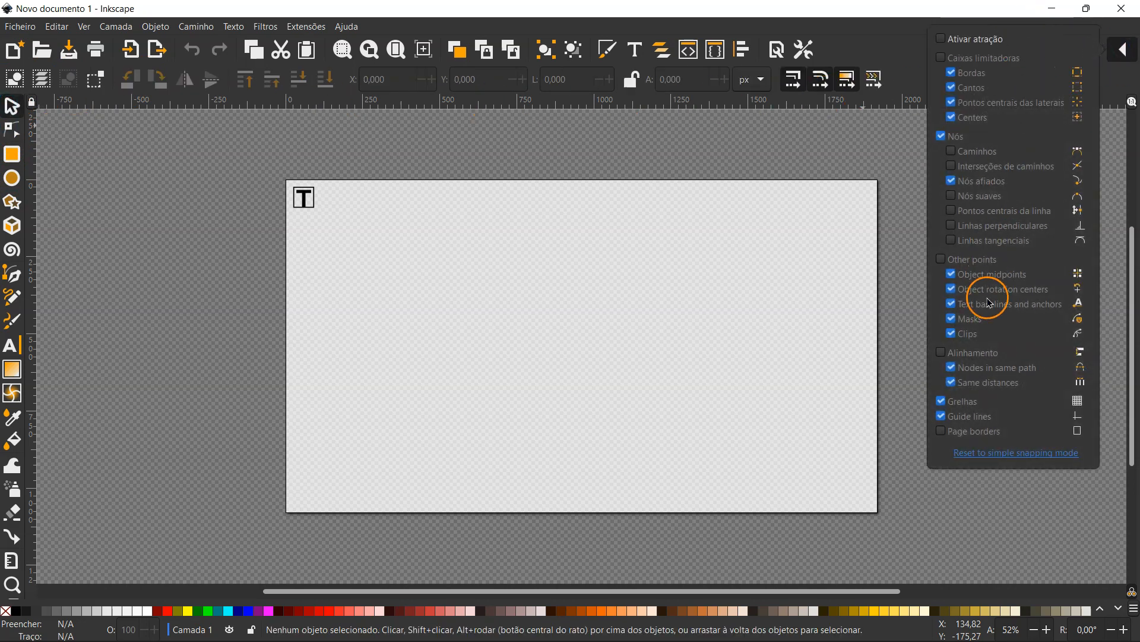
{"action": "left_click", "coordinate": [1123, 52]}
{"action": "left_click", "coordinate": [1122, 52]}
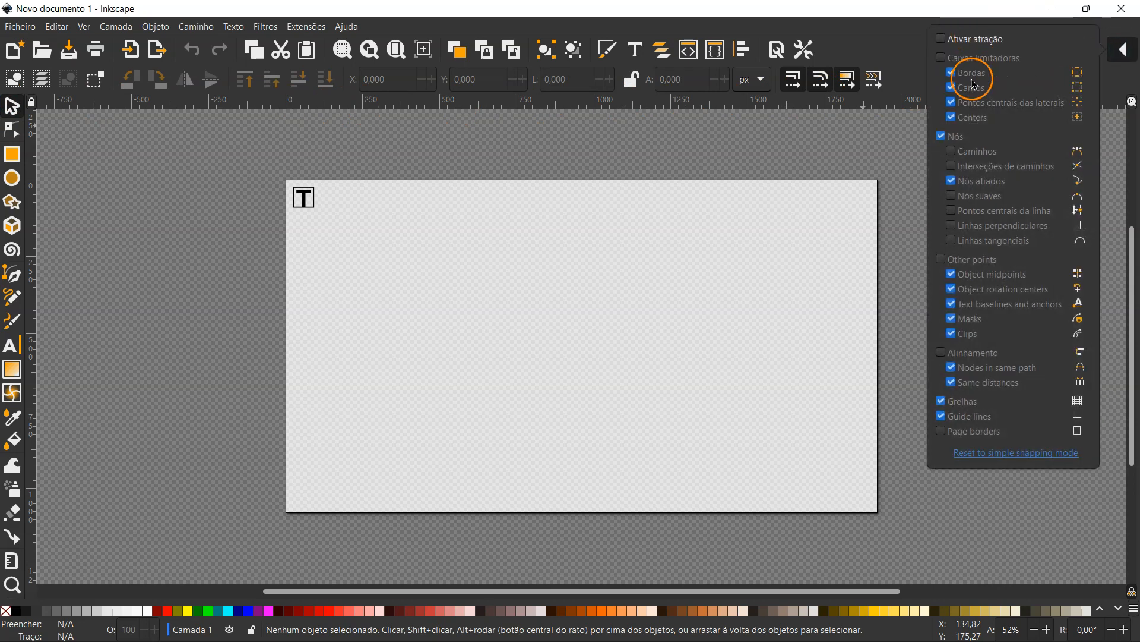
{"action": "left_click", "coordinate": [973, 454]}
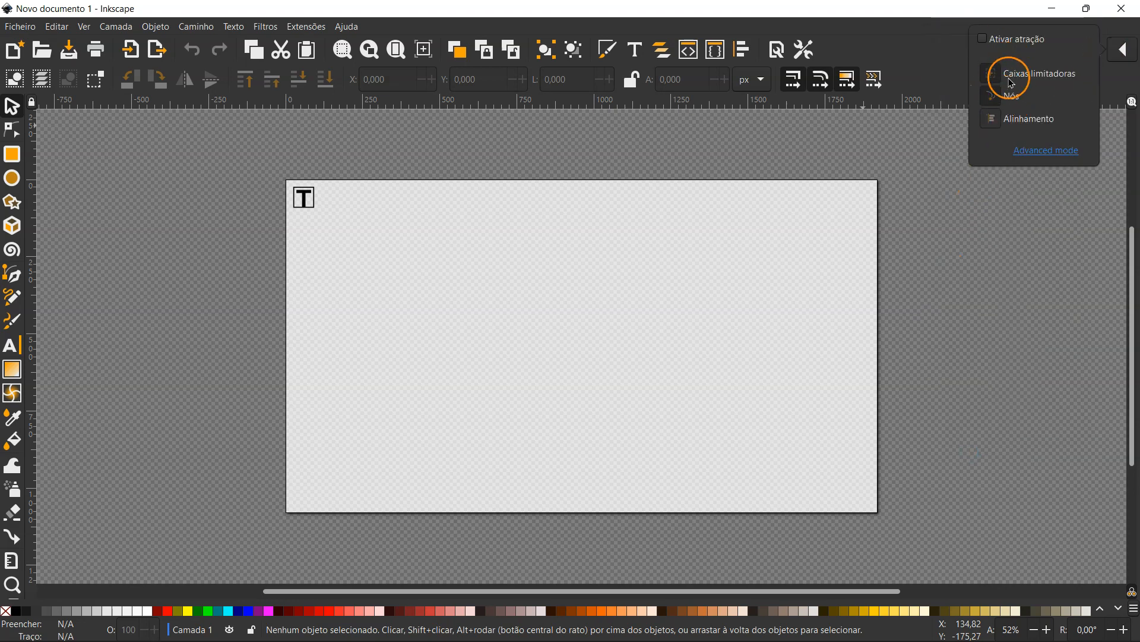
{"action": "left_click", "coordinate": [1049, 160]}
{"action": "left_click", "coordinate": [891, 143]}
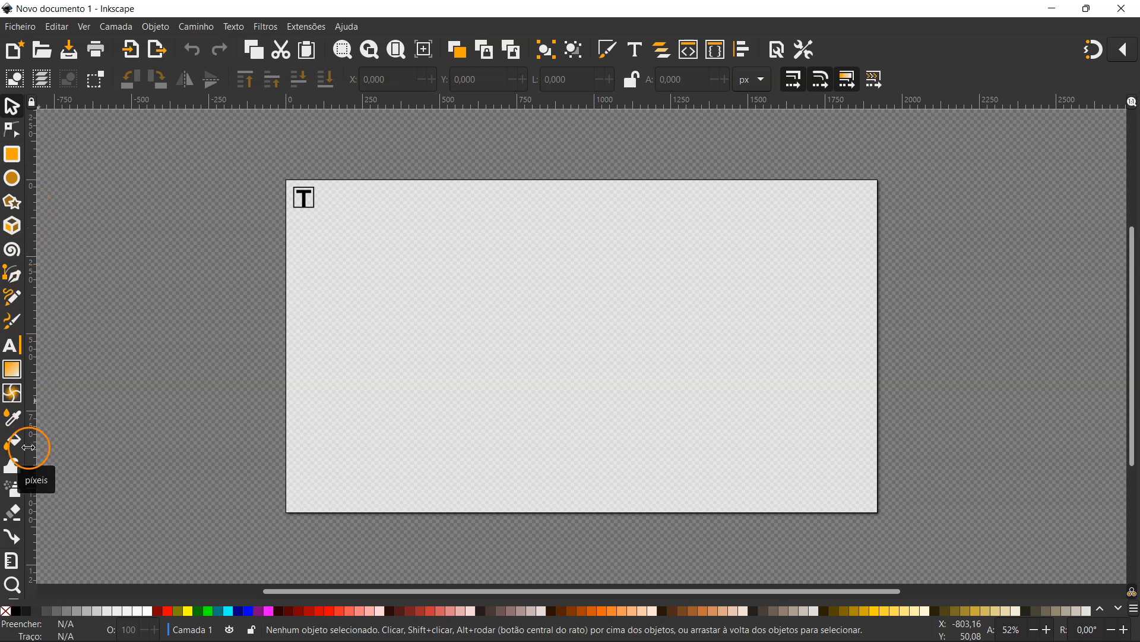
Examine the colour swatches and the list of available palettes, keeping the Inkscape default palette.
{"action": "left_click_drag", "start_coordinate": [341, 591], "coordinate": [382, 596]}
{"action": "mouse_move", "coordinate": [1126, 312]}
{"action": "left_mouse_down"}
{"action": "mouse_move", "coordinate": [1127, 262]}
{"action": "mouse_move", "coordinate": [1127, 308]}
{"action": "left_mouse_up"}
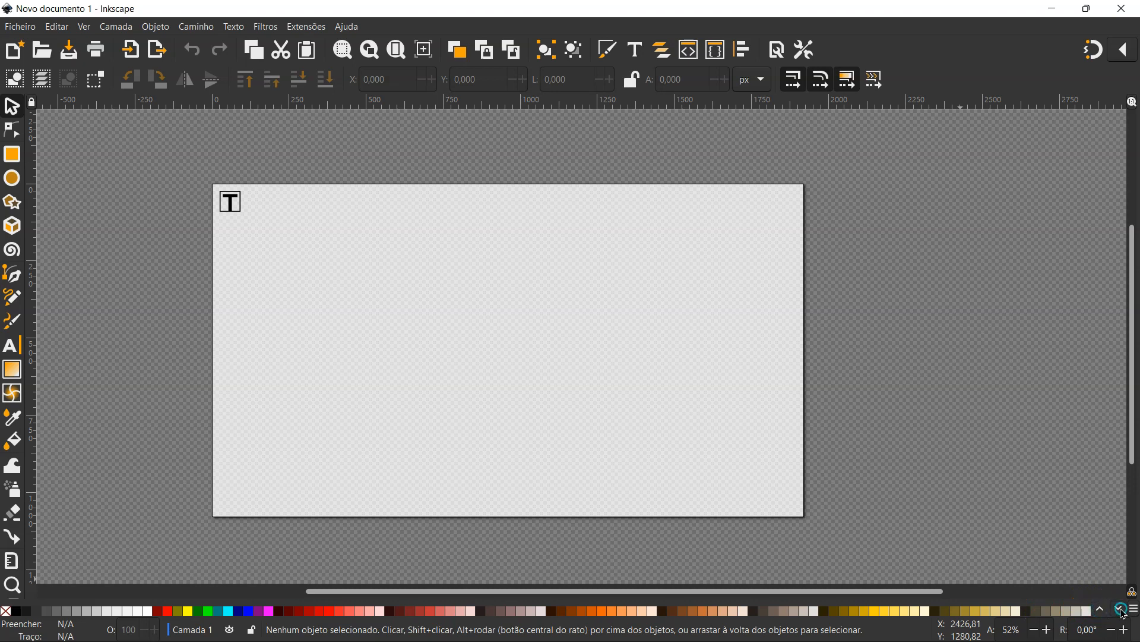
{"action": "left_click", "coordinate": [1122, 611]}
{"action": "left_click", "coordinate": [1102, 611]}
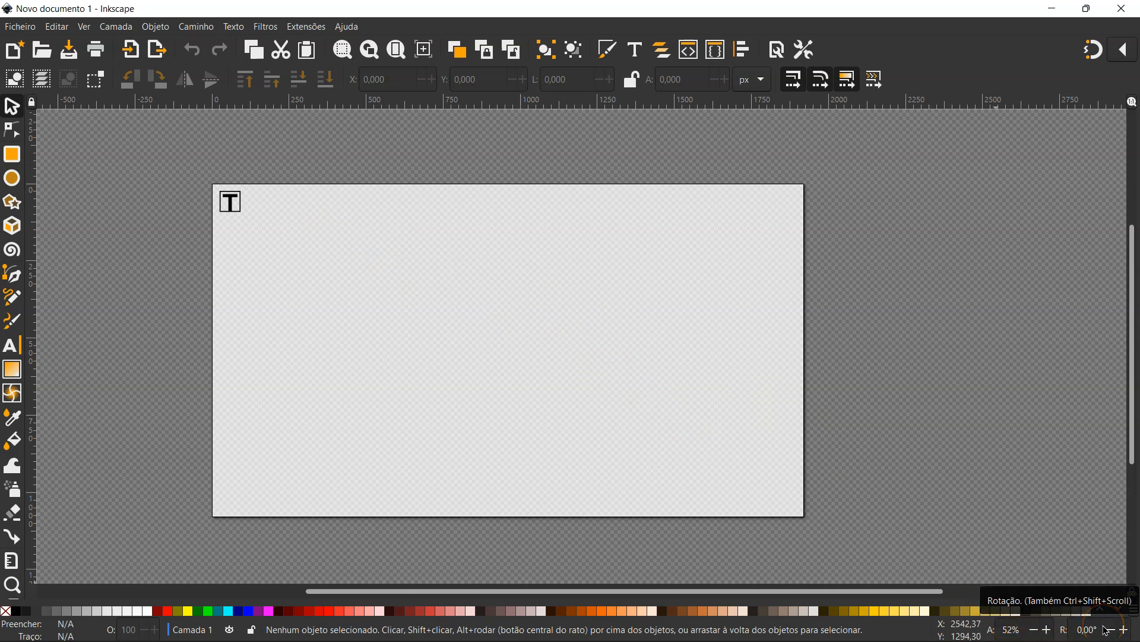
{"action": "left_click", "coordinate": [1132, 609]}
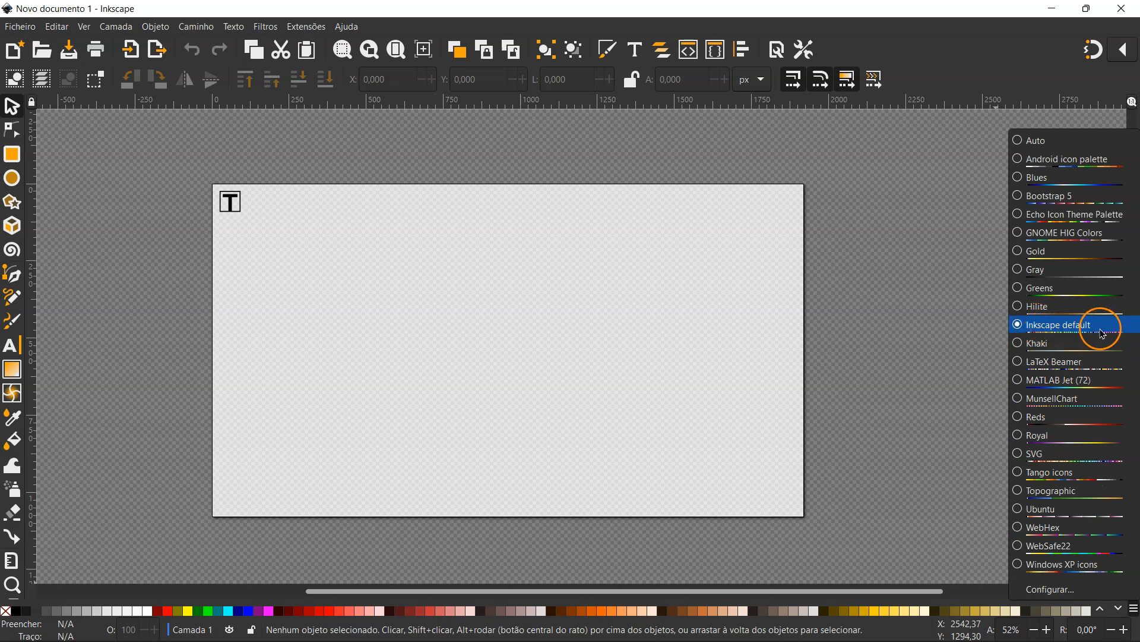
{"action": "left_click", "coordinate": [970, 339]}
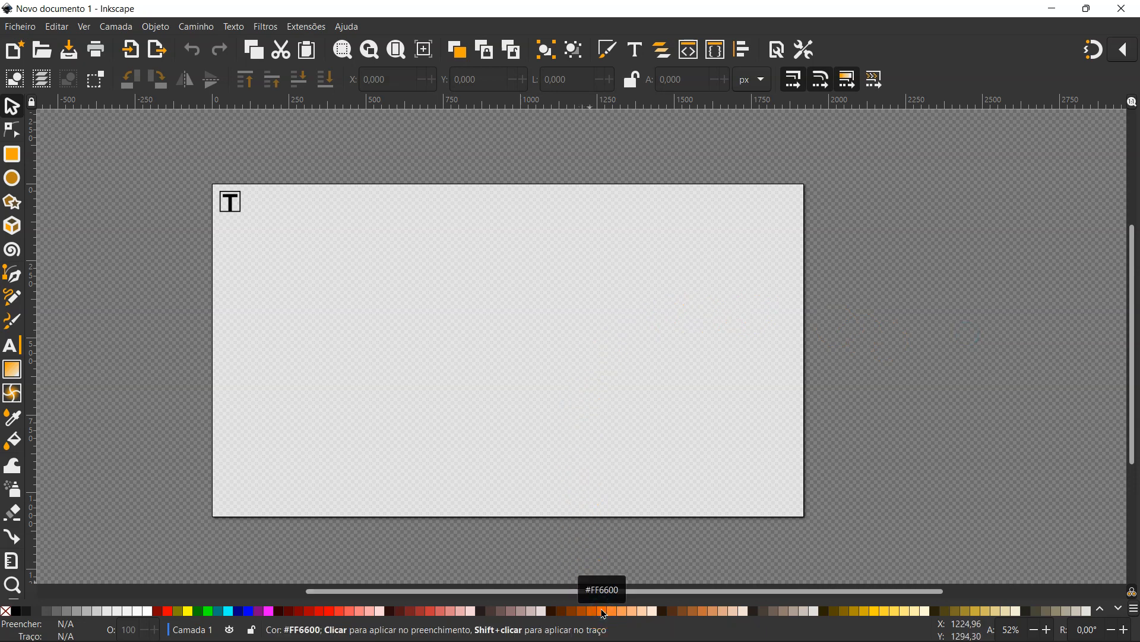
Draw an orange rectangle about 638 by 285 px in the page's upper middle and set its opacity to 100%.
{"action": "left_click", "coordinate": [102, 190]}
{"action": "left_click", "coordinate": [13, 158]}
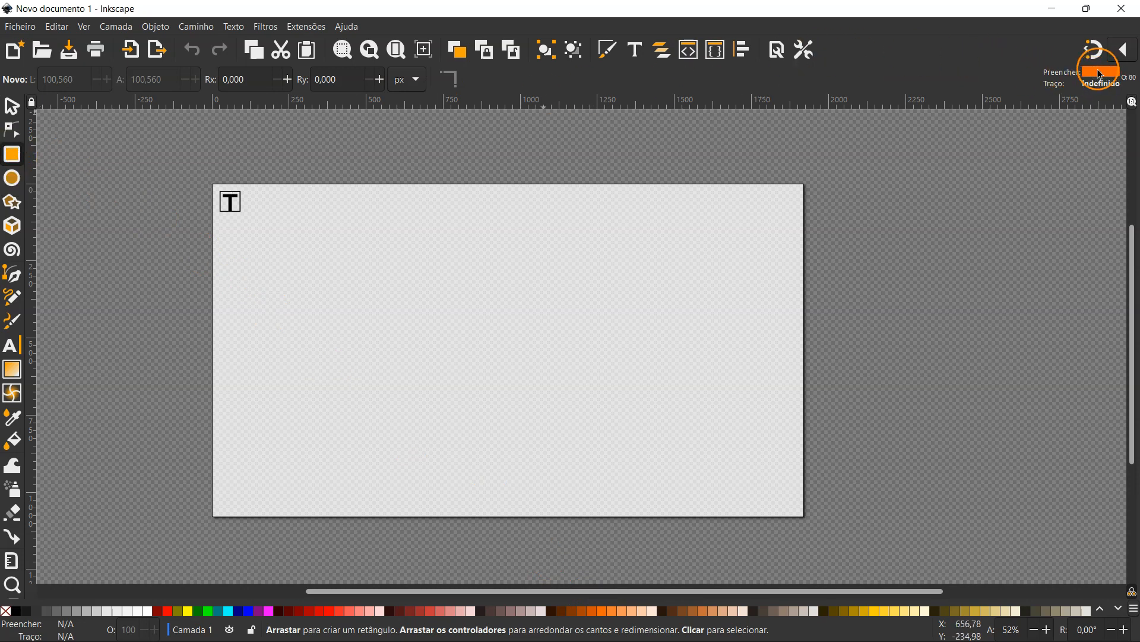
{"action": "left_click_drag", "start_coordinate": [386, 258], "coordinate": [583, 345]}
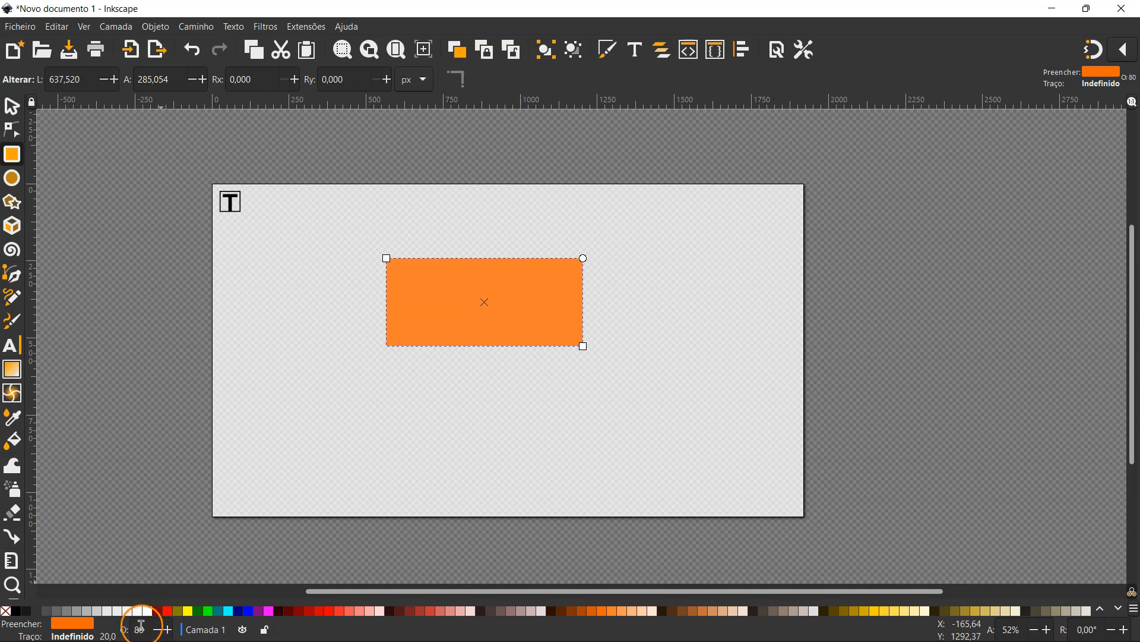
{"action": "left_click", "coordinate": [170, 630]}
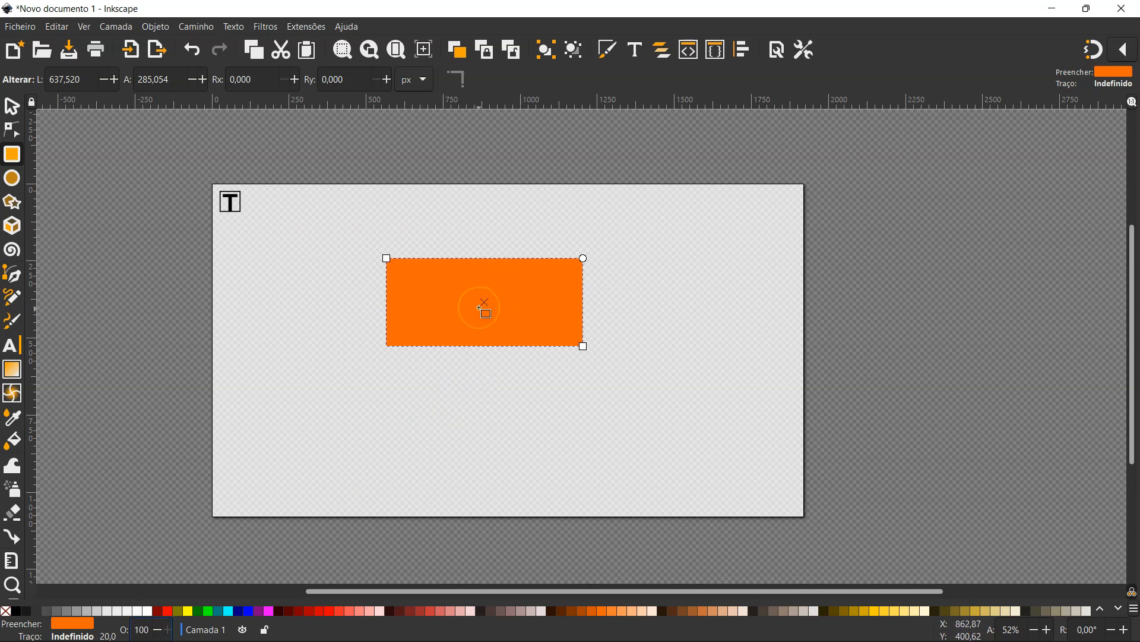
Try several palette colours, including magenta, as the rectangle's fill and settle on light red.
{"action": "left_click", "coordinate": [168, 610]}
{"action": "left_click", "coordinate": [218, 612]}
{"action": "left_click", "coordinate": [269, 612]}
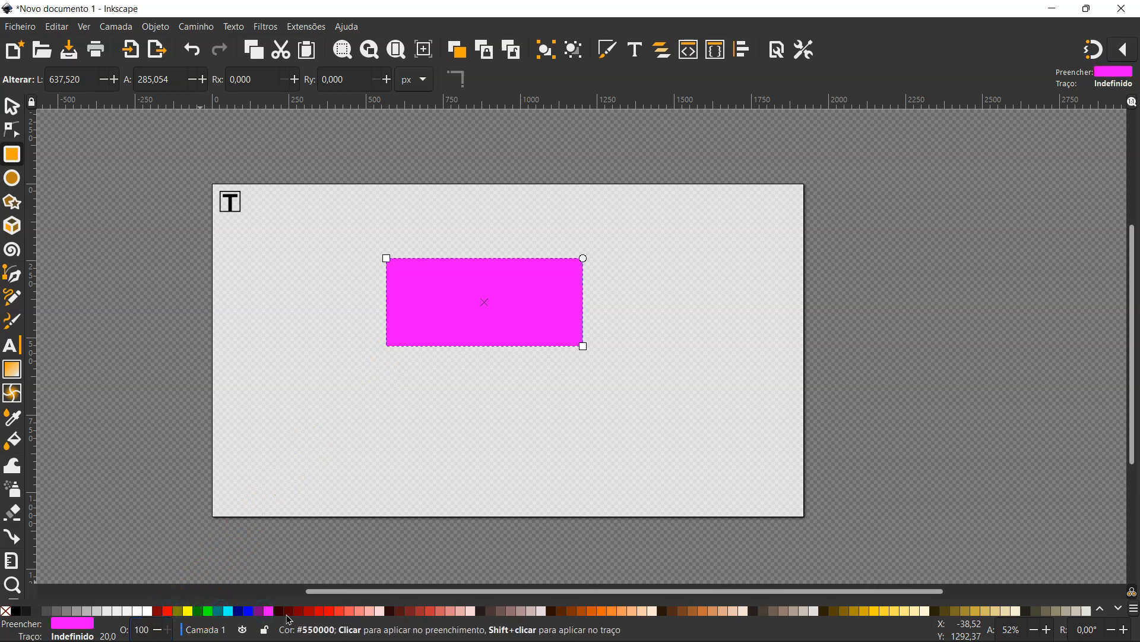
{"action": "left_click", "coordinate": [355, 612]}
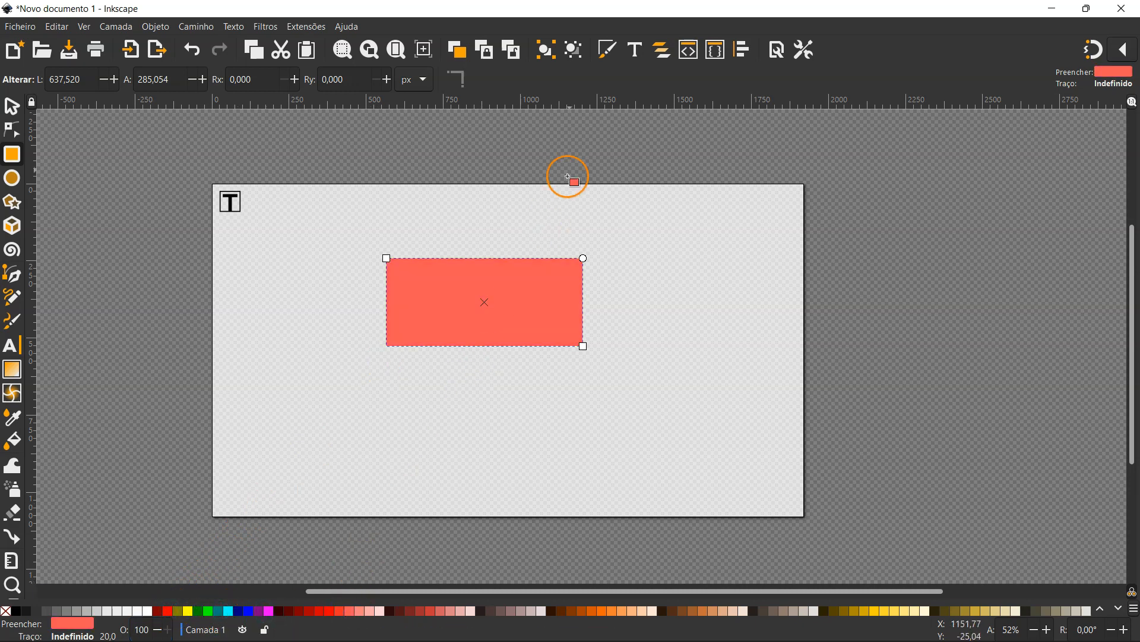
Try lowering the rectangle's fill alpha and overall opacity, and restore both to 100%.
{"action": "left_click", "coordinate": [610, 47]}
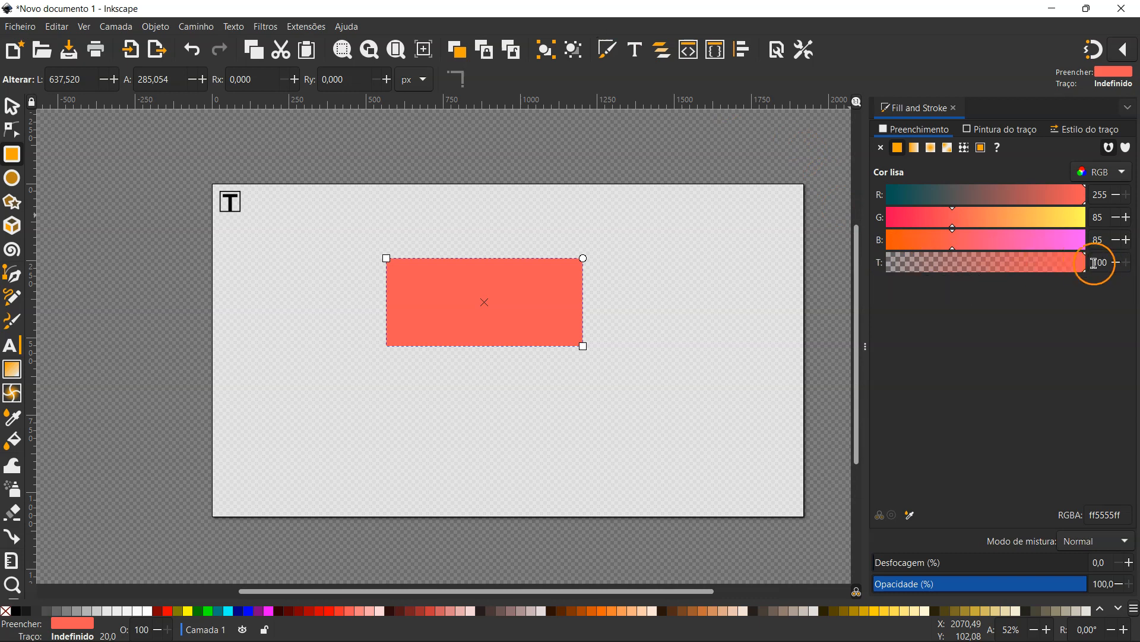
{"action": "left_click_drag", "start_coordinate": [913, 269], "coordinate": [1120, 281]}
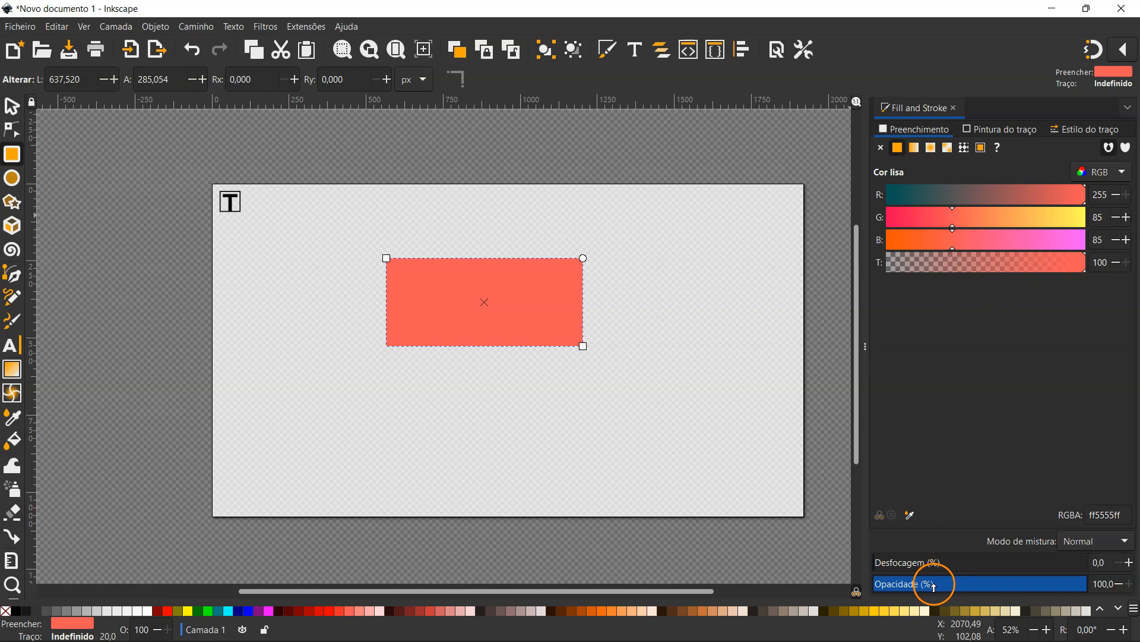
{"action": "left_click_drag", "start_coordinate": [934, 587], "coordinate": [904, 588]}
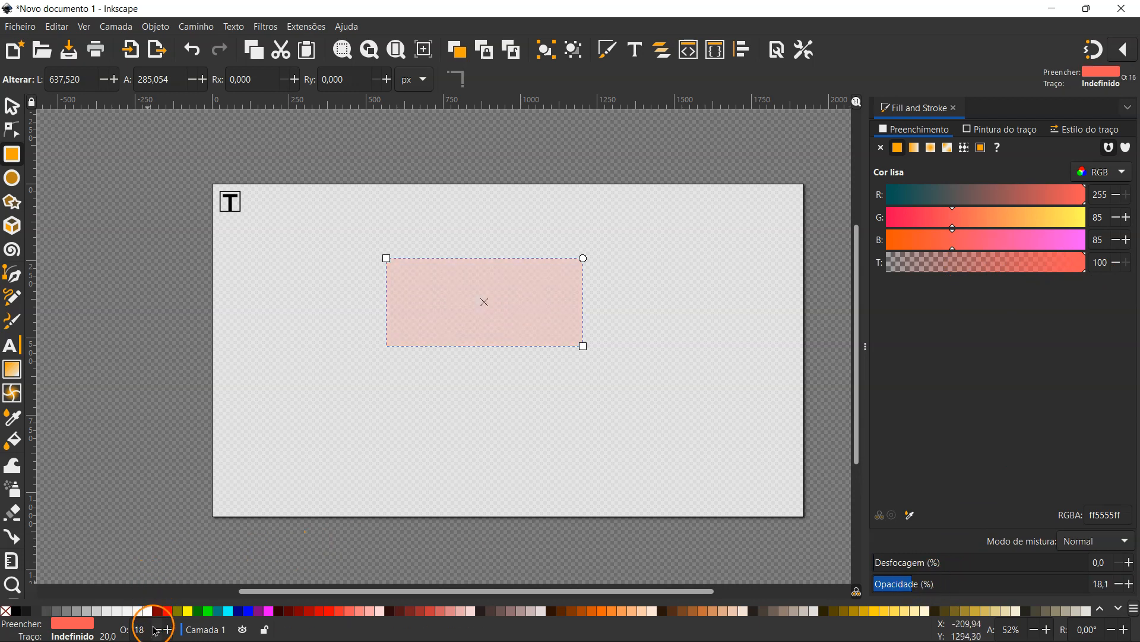
{"action": "left_click_drag", "start_coordinate": [932, 580], "coordinate": [1103, 588]}
{"action": "left_click", "coordinate": [953, 108]}
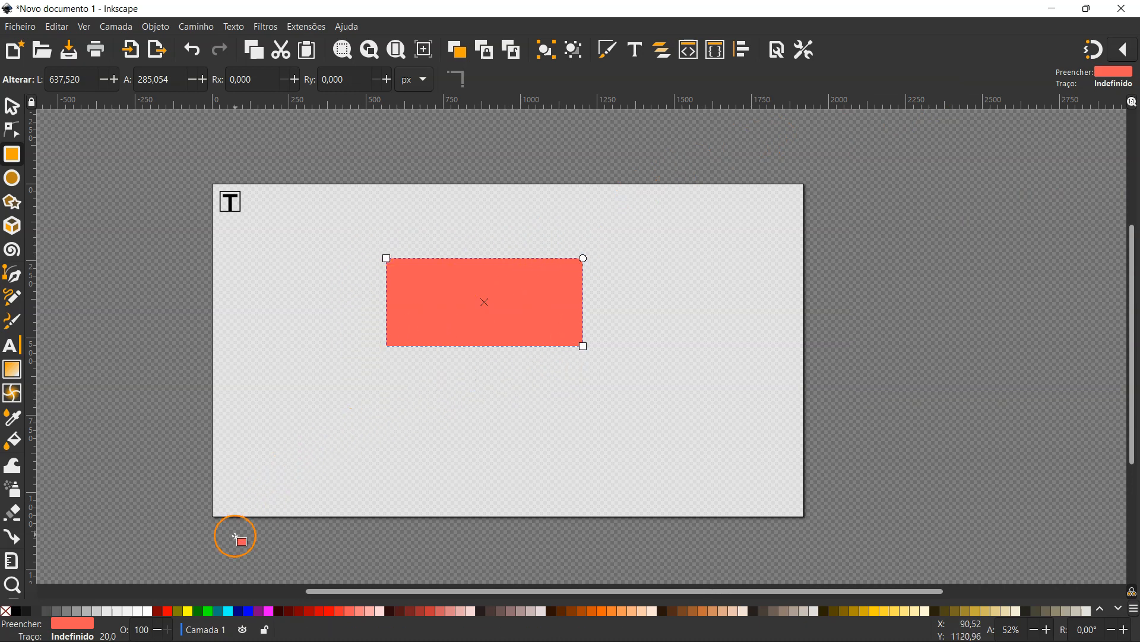
Apply a maroon stroke to the rectangle and change the stroke colour to blue, RGB 0, 70, 255.
{"action": "right_click", "coordinate": [161, 616]}
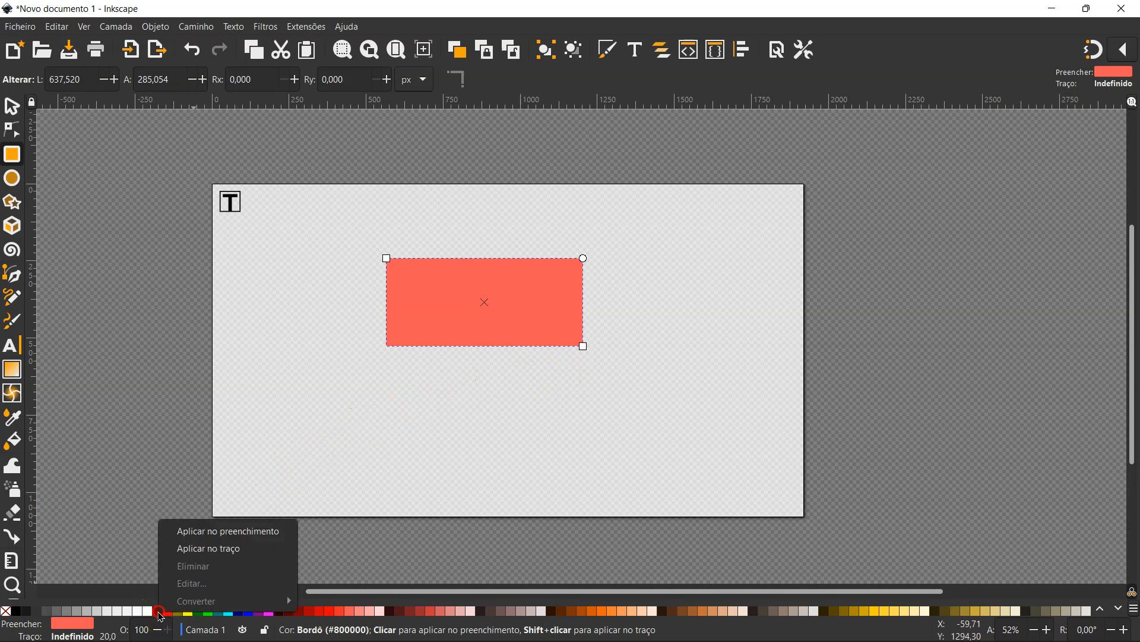
{"action": "left_click", "coordinate": [189, 559]}
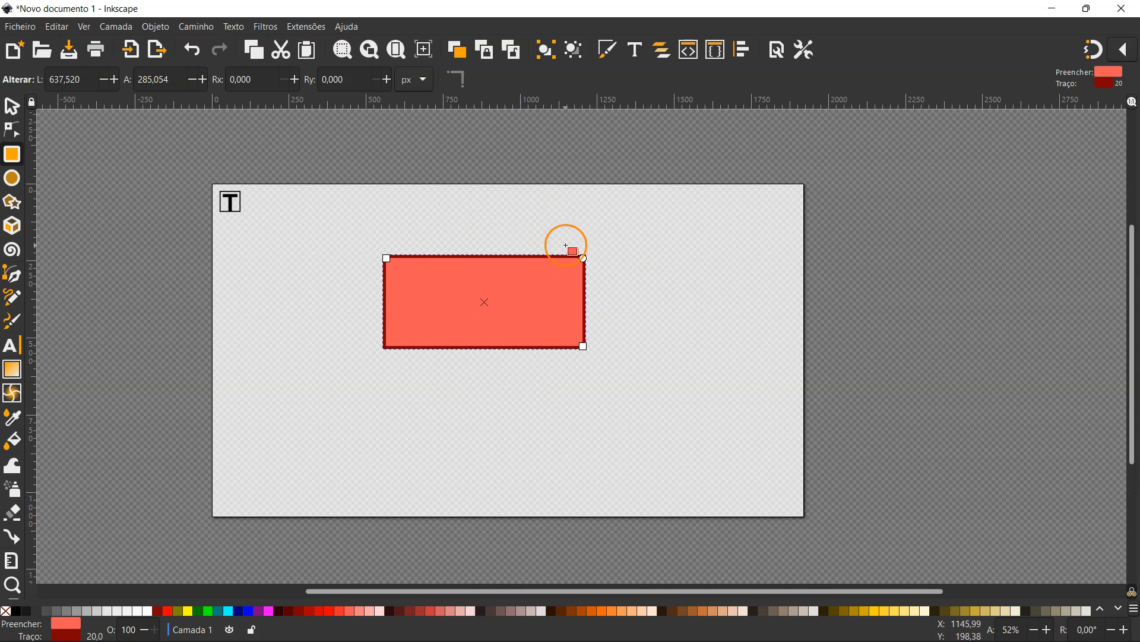
{"action": "left_click", "coordinate": [612, 56]}
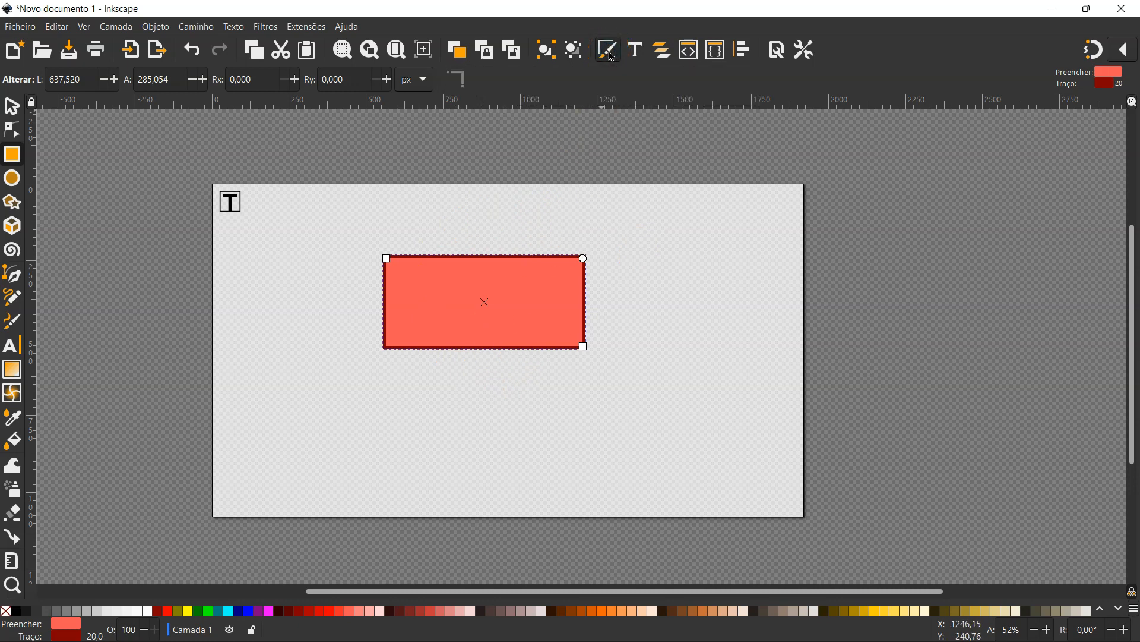
{"action": "left_click", "coordinate": [993, 134]}
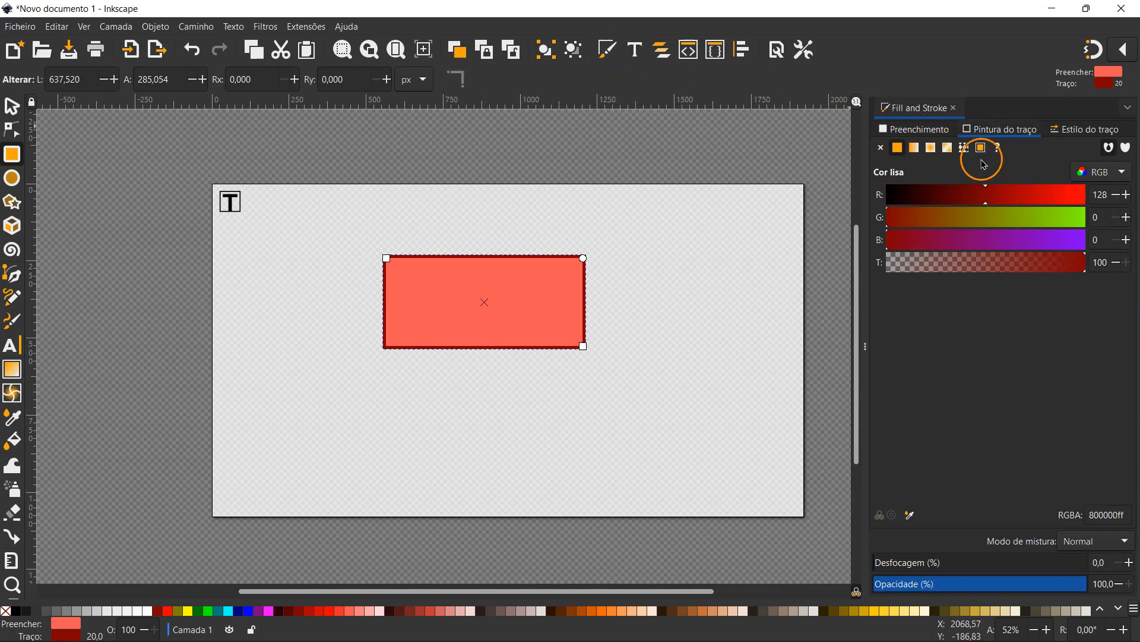
{"action": "mouse_move", "coordinate": [972, 196]}
{"action": "left_mouse_down"}
{"action": "mouse_move", "coordinate": [917, 196]}
{"action": "mouse_move", "coordinate": [1122, 211]}
{"action": "mouse_move", "coordinate": [1010, 206]}
{"action": "mouse_move", "coordinate": [1099, 231]}
{"action": "mouse_move", "coordinate": [1089, 244]}
{"action": "left_mouse_up"}
{"action": "left_click", "coordinate": [1055, 245]}
{"action": "left_click_drag", "start_coordinate": [1015, 222], "coordinate": [830, 192]}
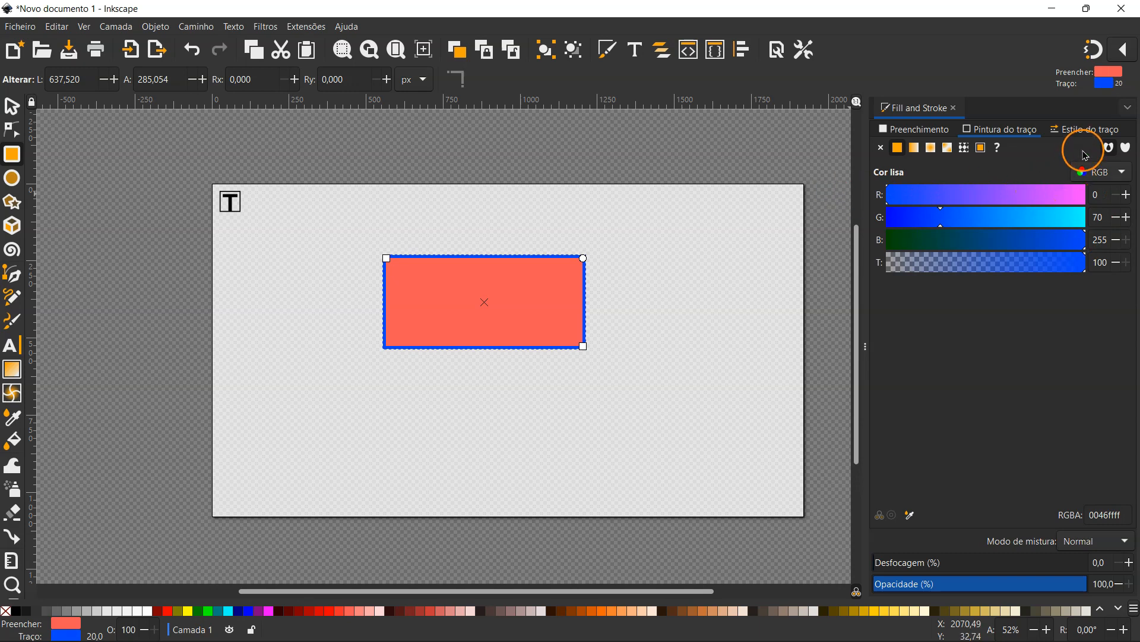
Style the rectangle's stroke as 34 px wide with dash pattern 1 12, drawn on top of the fill.
{"action": "left_click", "coordinate": [1082, 131]}
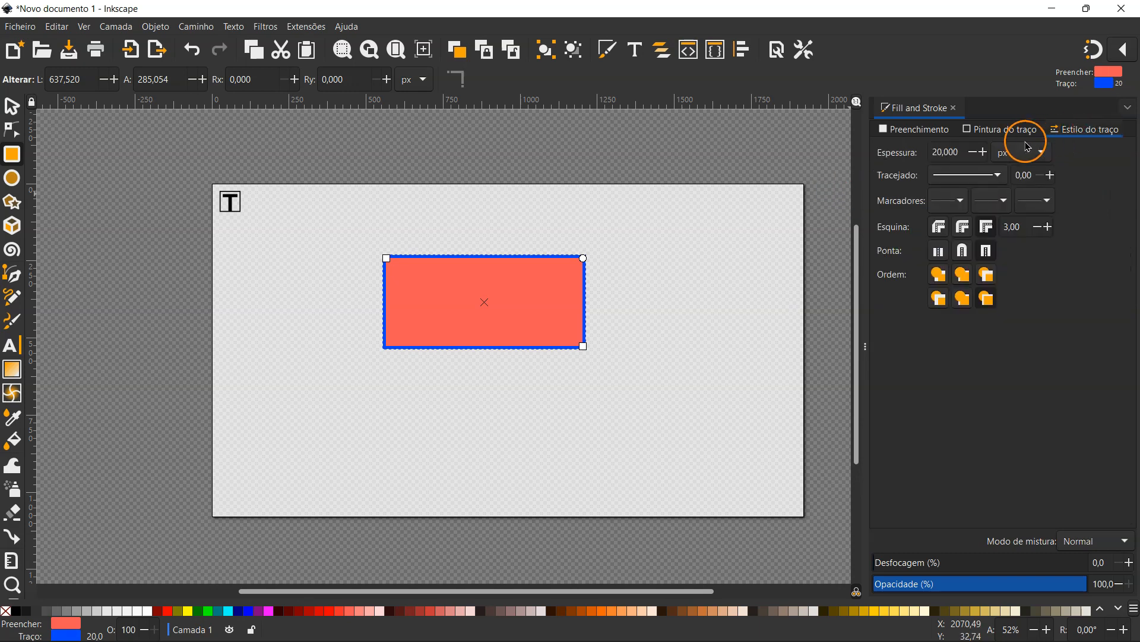
{"action": "left_click_drag", "start_coordinate": [983, 153], "coordinate": [983, 153]}
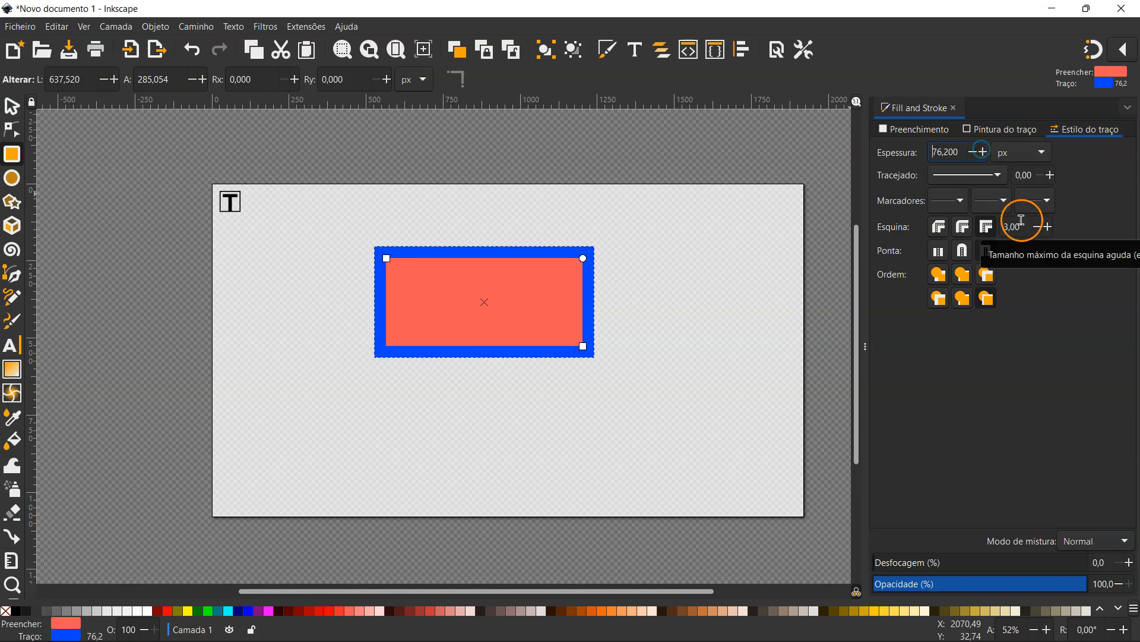
{"action": "left_click", "coordinate": [999, 177]}
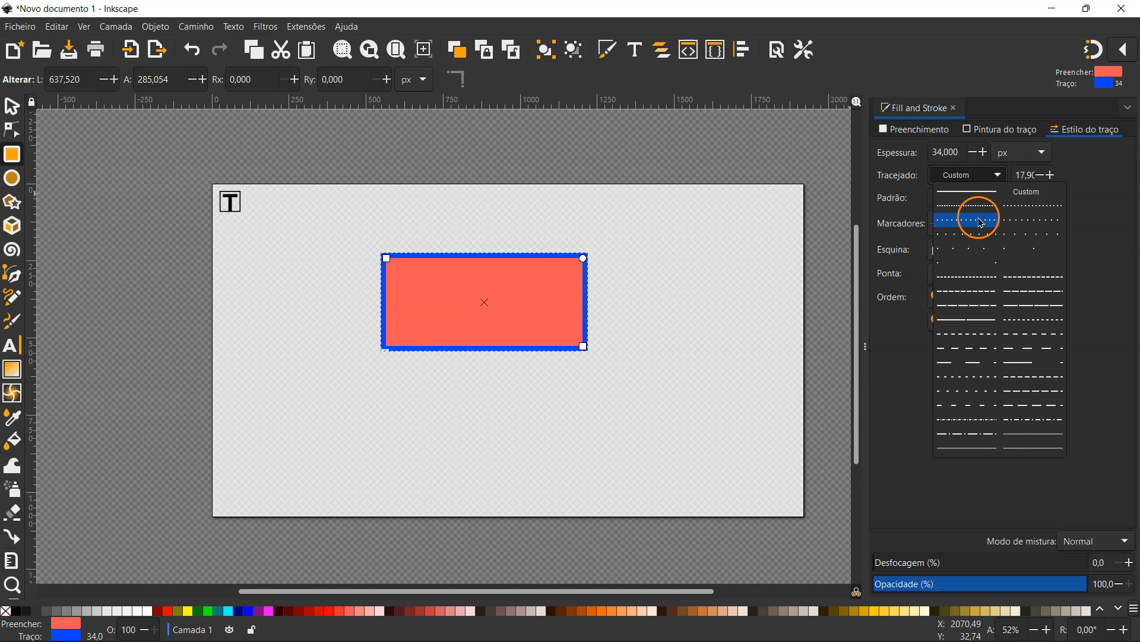
{"action": "left_click", "coordinate": [979, 218]}
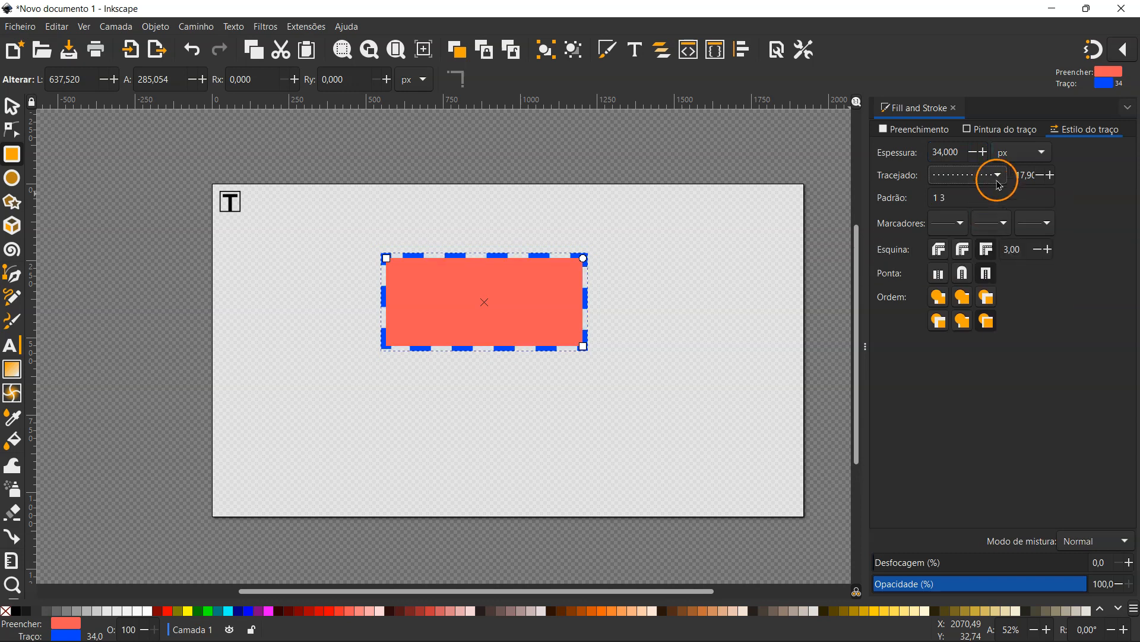
{"action": "left_click", "coordinate": [999, 177]}
{"action": "left_click", "coordinate": [980, 234]}
{"action": "left_click", "coordinate": [1000, 177]}
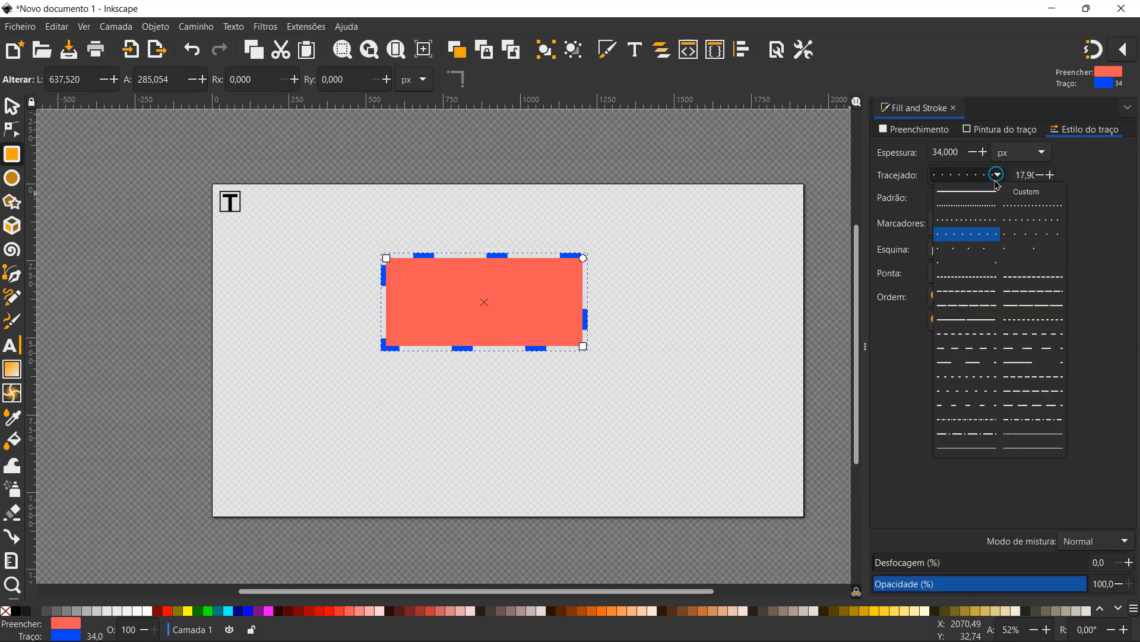
{"action": "left_click", "coordinate": [982, 248]}
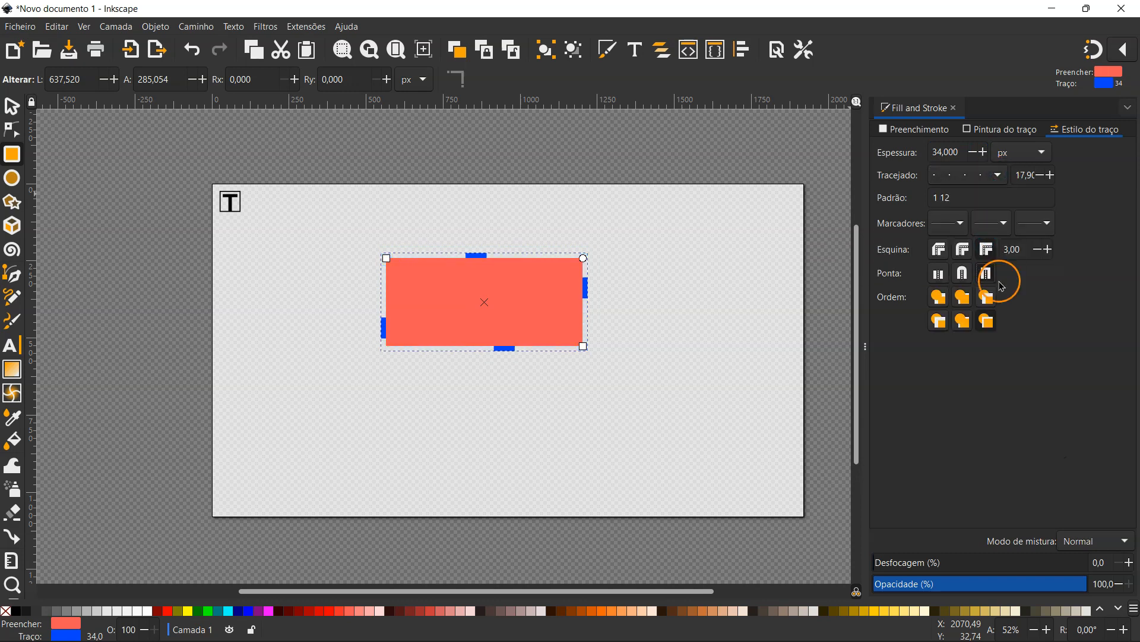
{"action": "left_click", "coordinate": [940, 297]}
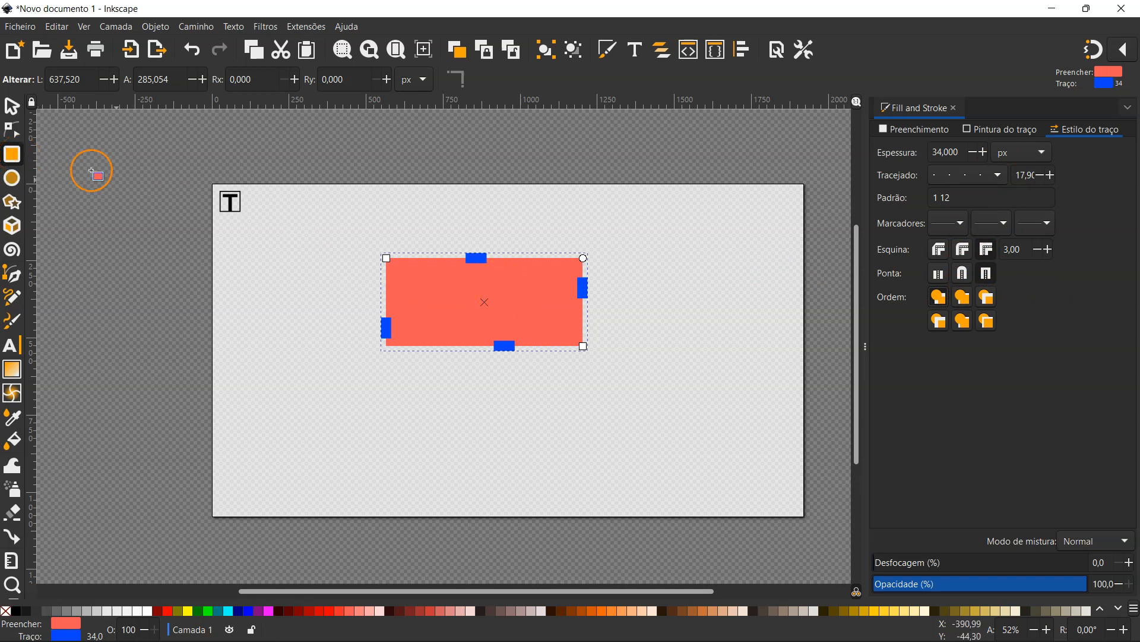
Resize the rectangle from its upper-left and lower-right corners to about 618 by 715 px.
{"action": "left_click_drag", "start_coordinate": [386, 258], "coordinate": [289, 208]}
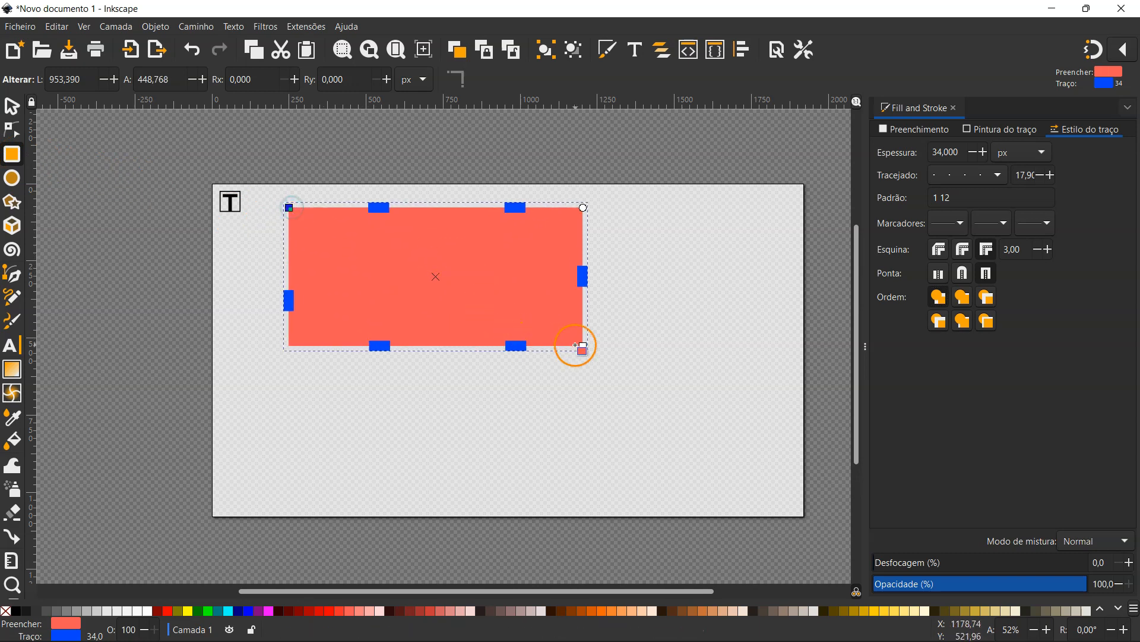
{"action": "left_click_drag", "start_coordinate": [583, 346], "coordinate": [480, 428]}
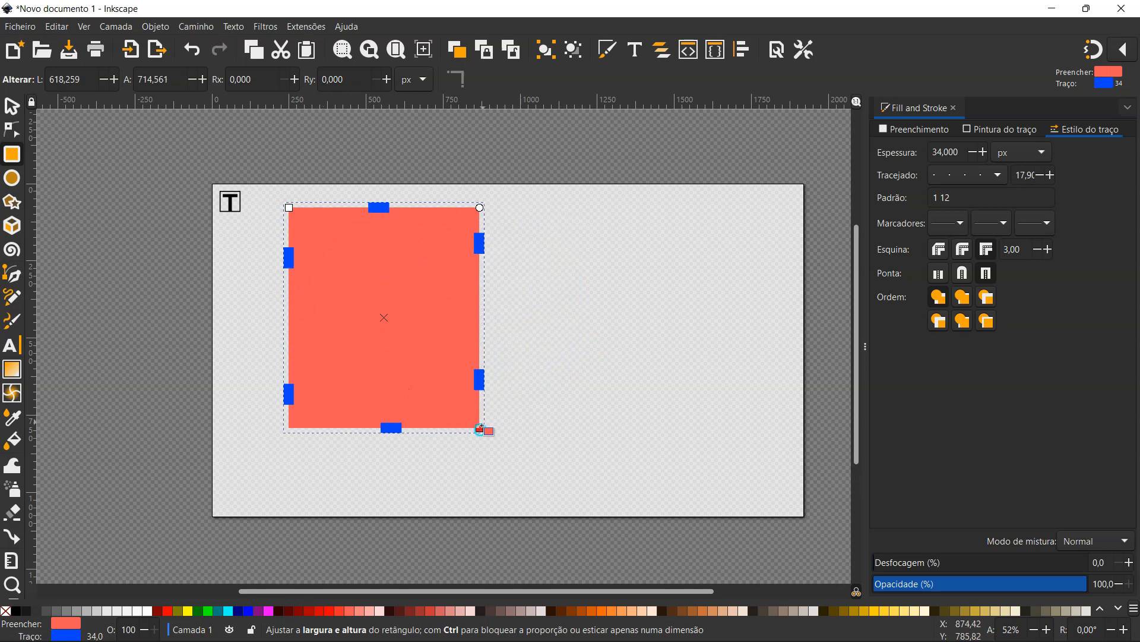
{"action": "left_click", "coordinate": [480, 207]}
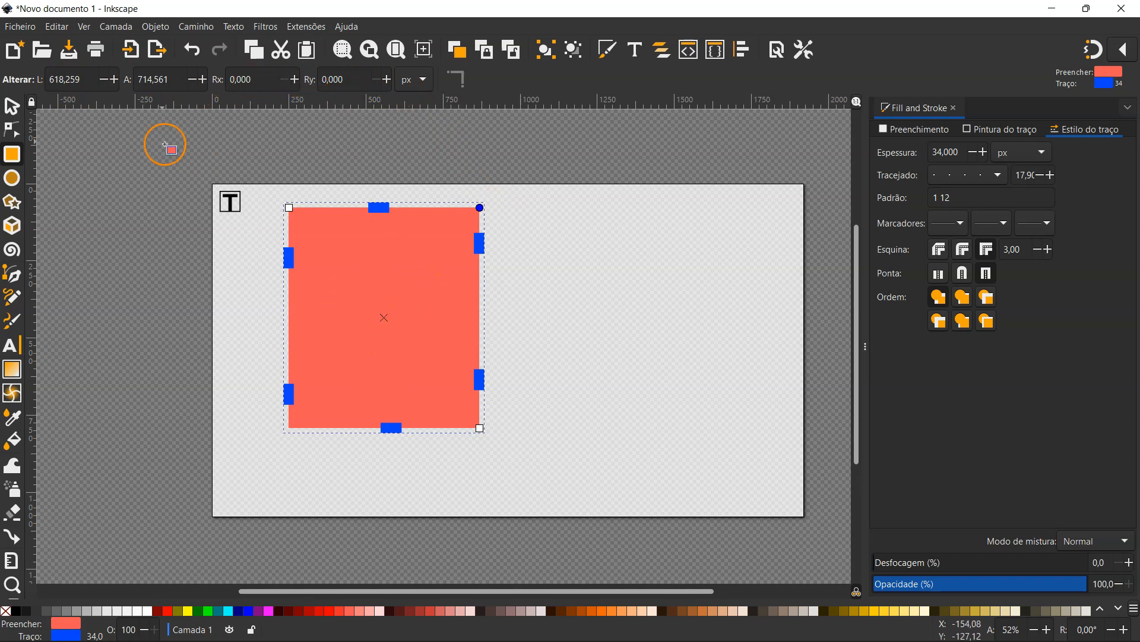
Scale the rectangle as an object to about 779 by 469 px and move it to the page's lower middle.
{"action": "left_click", "coordinate": [13, 106]}
{"action": "mouse_move", "coordinate": [402, 302]}
{"action": "left_mouse_down"}
{"action": "mouse_move", "coordinate": [448, 326]}
{"action": "mouse_move", "coordinate": [578, 348]}
{"action": "mouse_move", "coordinate": [697, 340]}
{"action": "left_mouse_up"}
{"action": "left_click", "coordinate": [715, 189]}
{"action": "left_click", "coordinate": [671, 327]}
{"action": "mouse_move", "coordinate": [575, 239]}
{"action": "left_mouse_down"}
{"action": "mouse_move", "coordinate": [629, 330]}
{"action": "mouse_move", "coordinate": [620, 418]}
{"action": "mouse_move", "coordinate": [534, 325]}
{"action": "left_mouse_up"}
{"action": "left_click", "coordinate": [578, 215]}
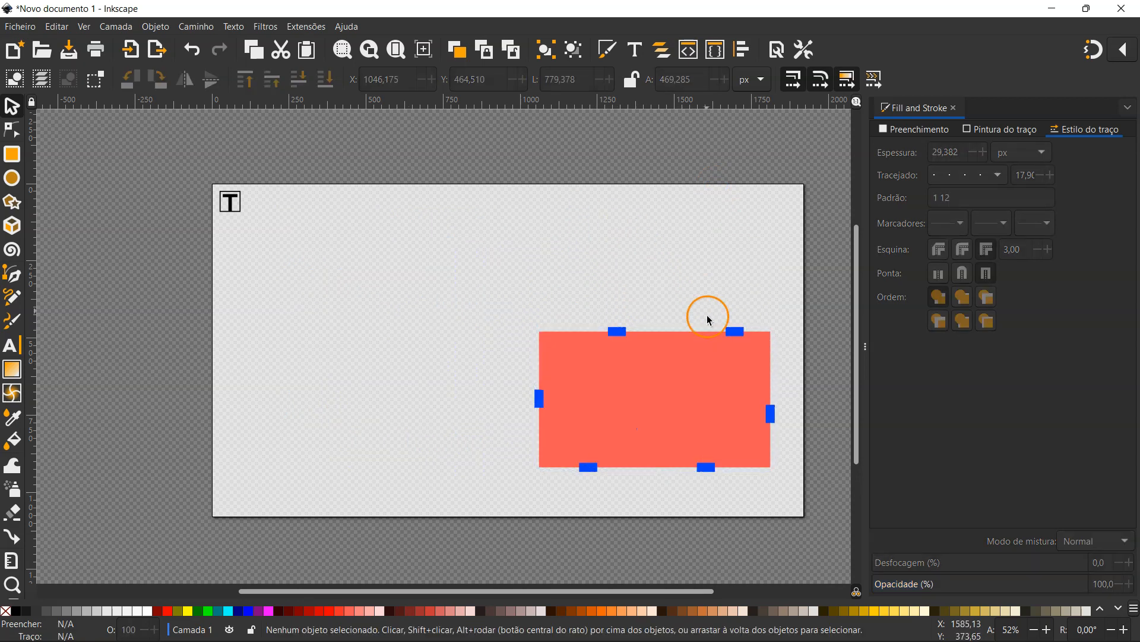
{"action": "left_click", "coordinate": [670, 373]}
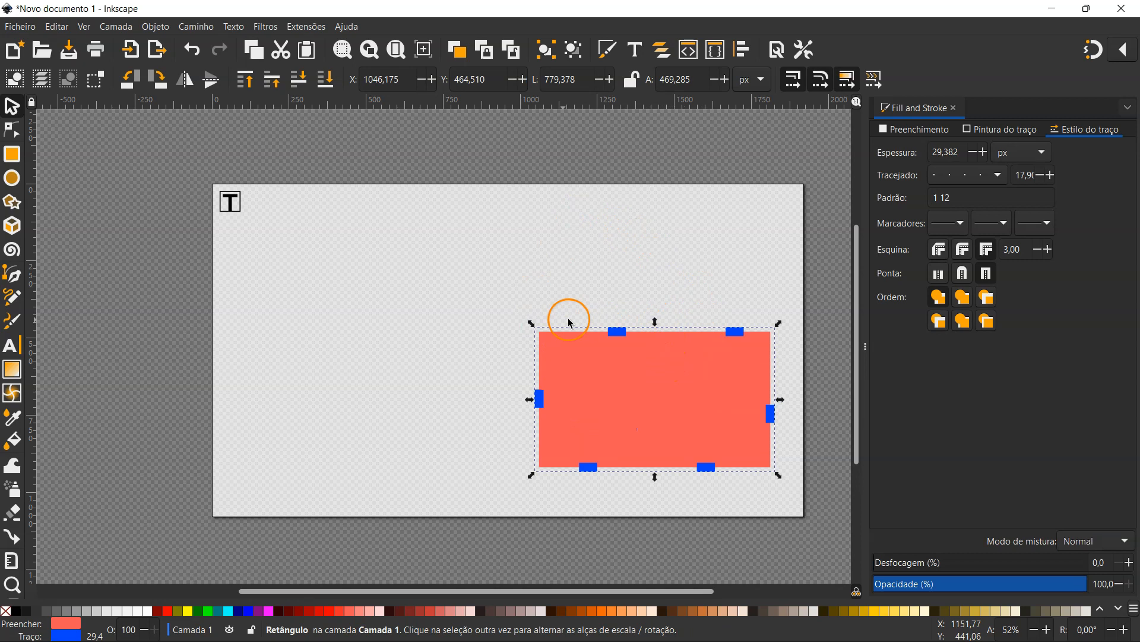
{"action": "left_click_drag", "start_coordinate": [697, 403], "coordinate": [586, 409]}
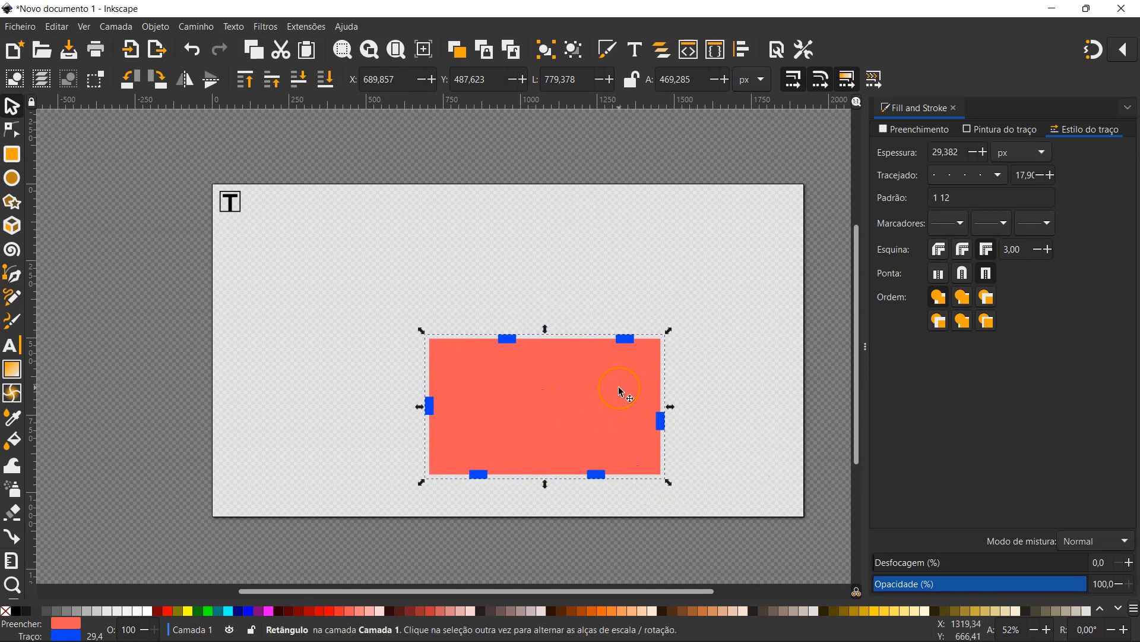
Rotate and skew the rectangle into a steeply slanted parallelogram about 814 by 886 px overall, rising toward the right.
{"action": "left_click", "coordinate": [611, 398]}
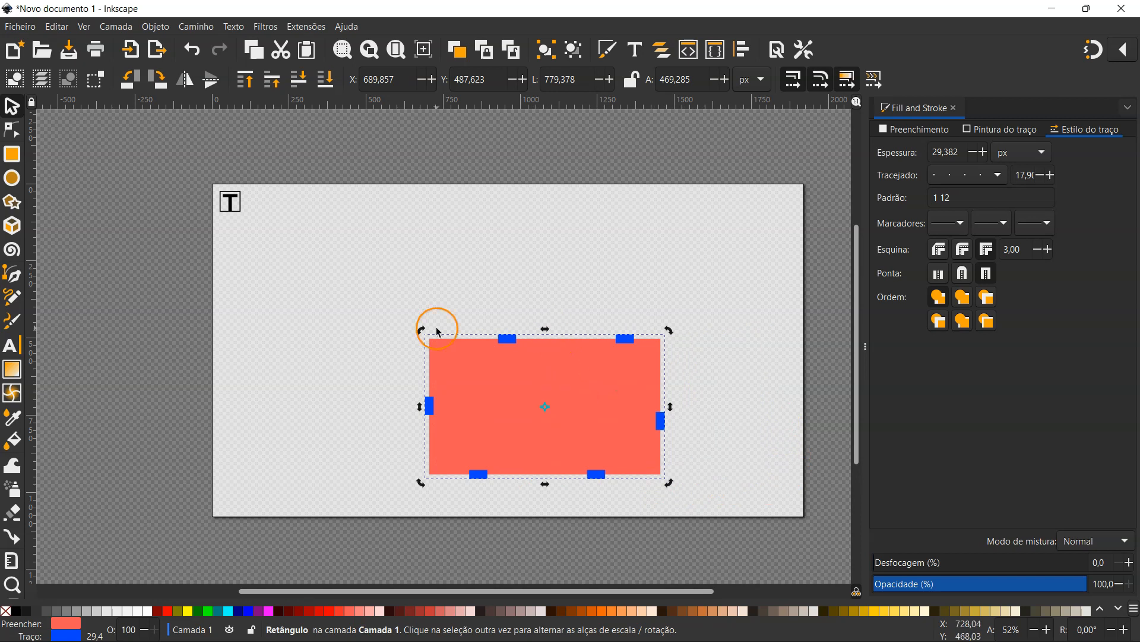
{"action": "left_click_drag", "start_coordinate": [423, 327], "coordinate": [424, 378]}
{"action": "left_click_drag", "start_coordinate": [545, 303], "coordinate": [604, 313]}
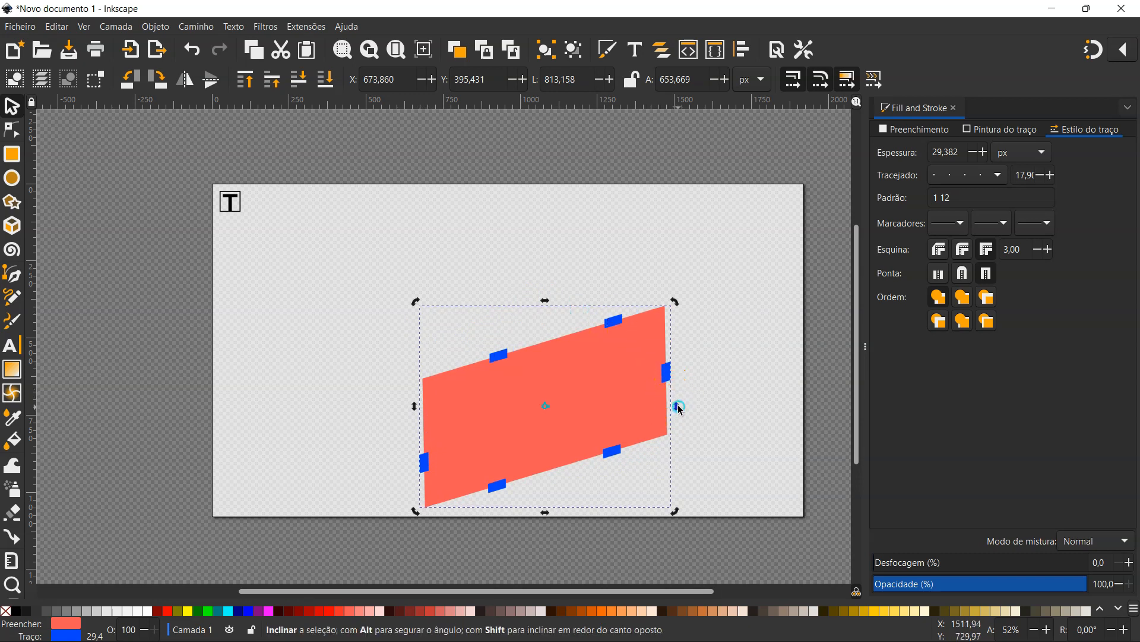
{"action": "left_click_drag", "start_coordinate": [680, 409], "coordinate": [681, 373]}
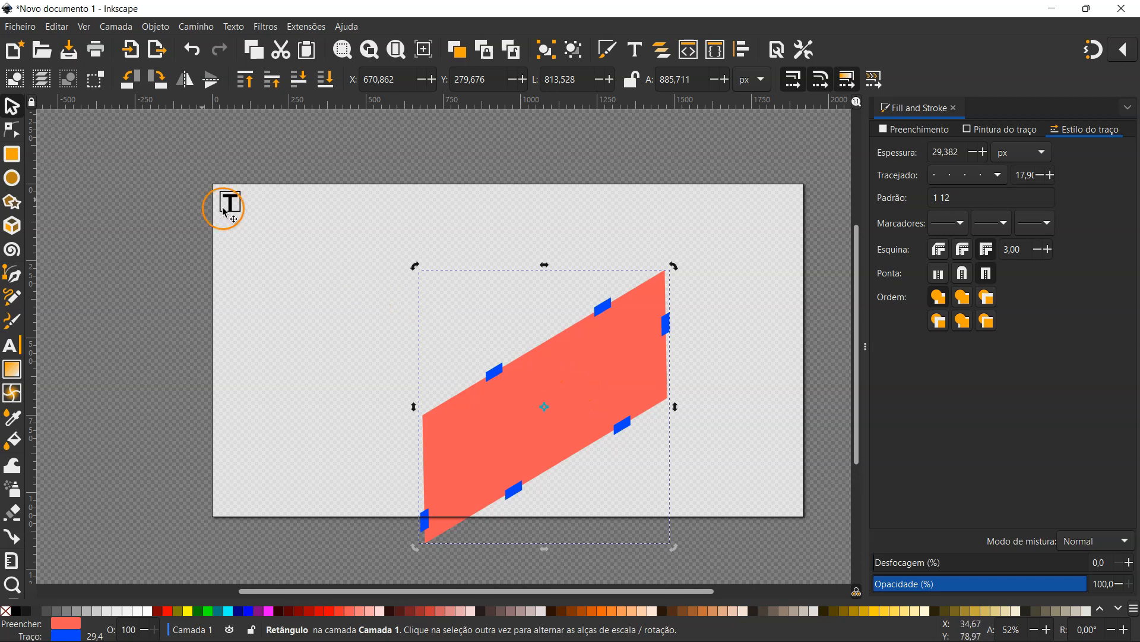
Enlarge the slanted rectangle upward from its upper-left corner and round its corners generously.
{"action": "left_click", "coordinate": [13, 156]}
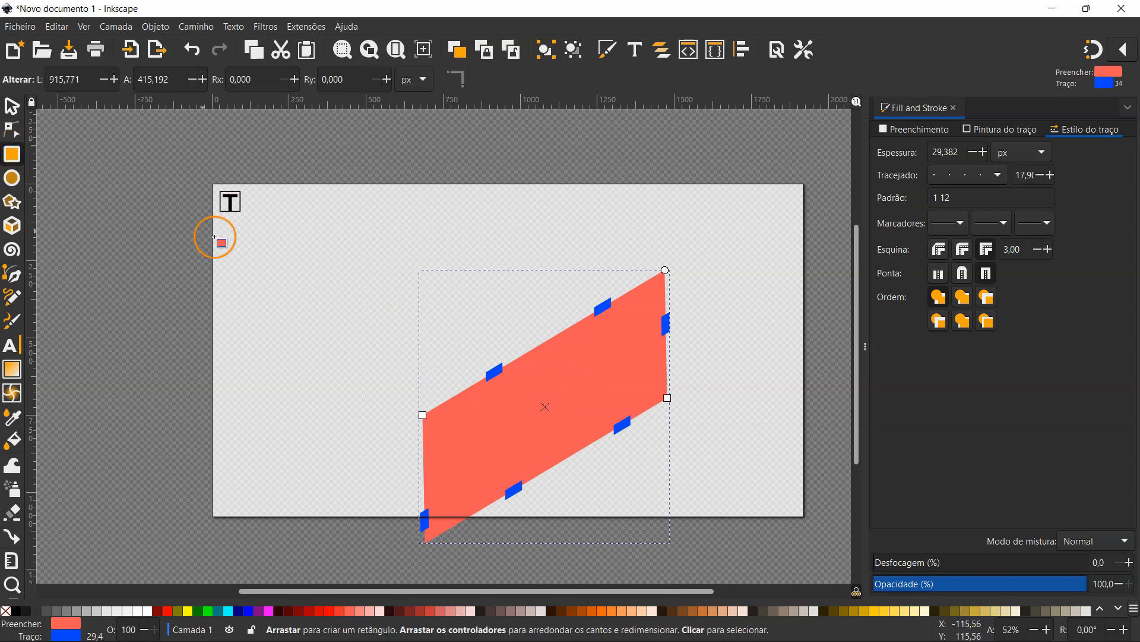
{"action": "left_click_drag", "start_coordinate": [423, 414], "coordinate": [427, 354]}
{"action": "left_click_drag", "start_coordinate": [664, 212], "coordinate": [664, 263]}
Rotate the rounded shape 90° counterclockwise twice, and flip it twice horizontally and twice vertically.
{"action": "left_click", "coordinate": [11, 107]}
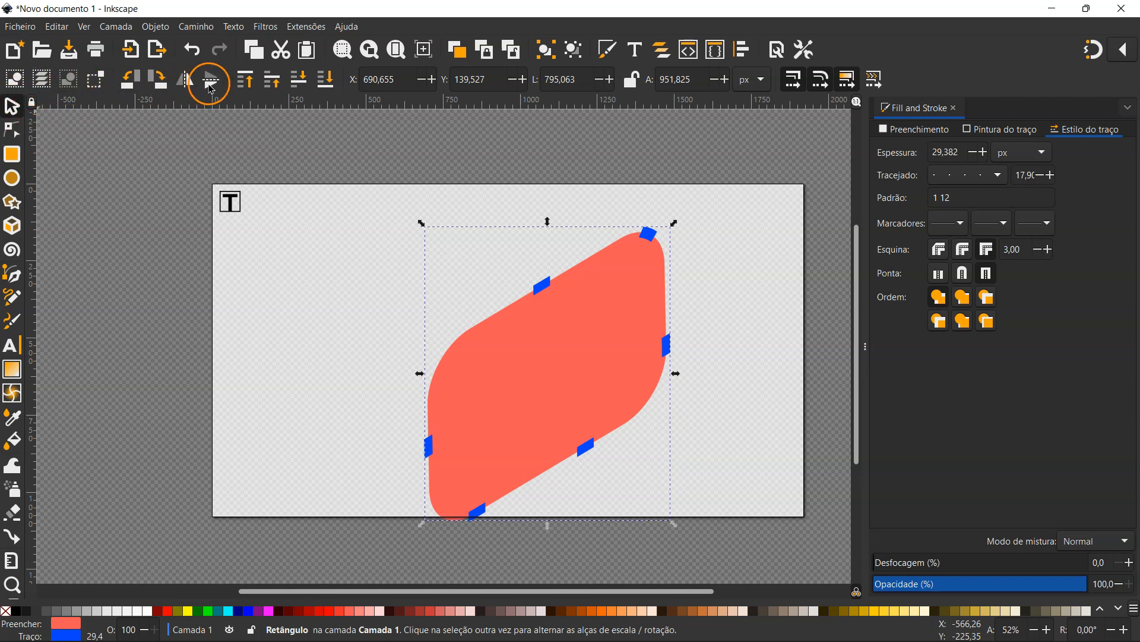
{"action": "left_click", "coordinate": [132, 79]}
{"action": "left_click", "coordinate": [132, 79]}
{"action": "left_click", "coordinate": [187, 87]}
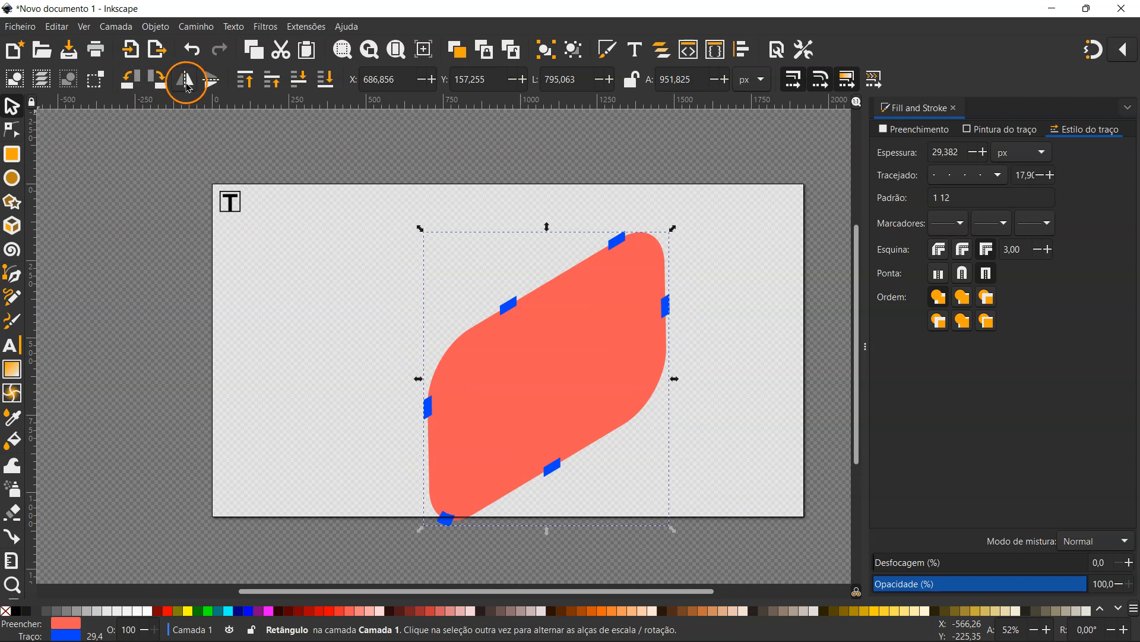
{"action": "left_click", "coordinate": [188, 86]}
{"action": "left_click", "coordinate": [212, 82]}
{"action": "left_click", "coordinate": [212, 82]}
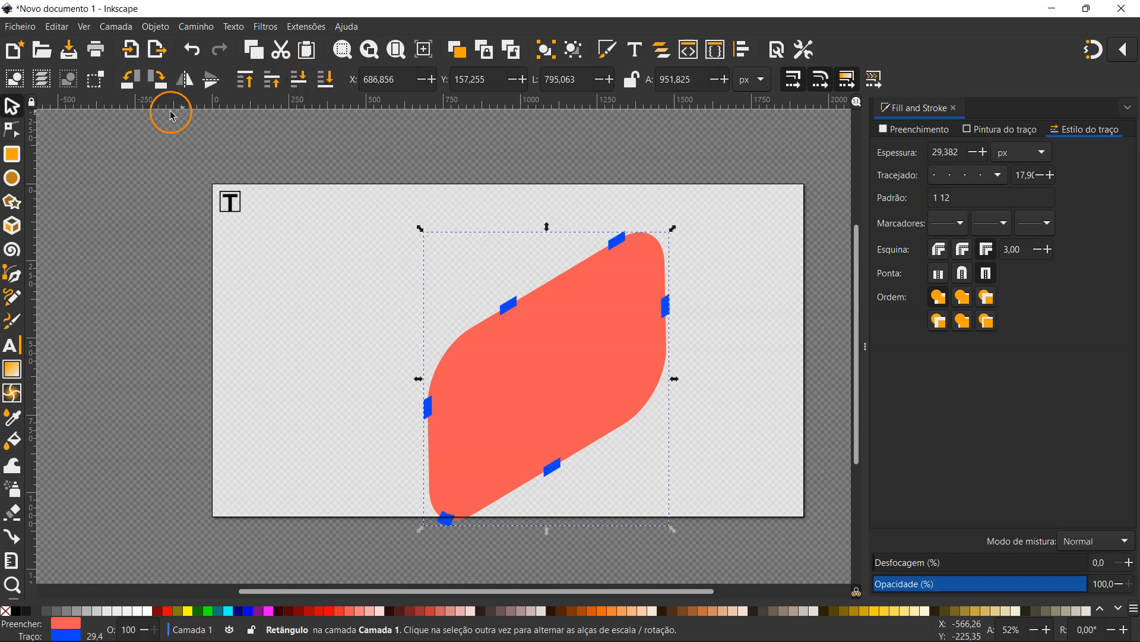
Draw a circle with a radius of about 234 px on the page's left side, beside the slanted shape.
{"action": "left_click", "coordinate": [13, 178]}
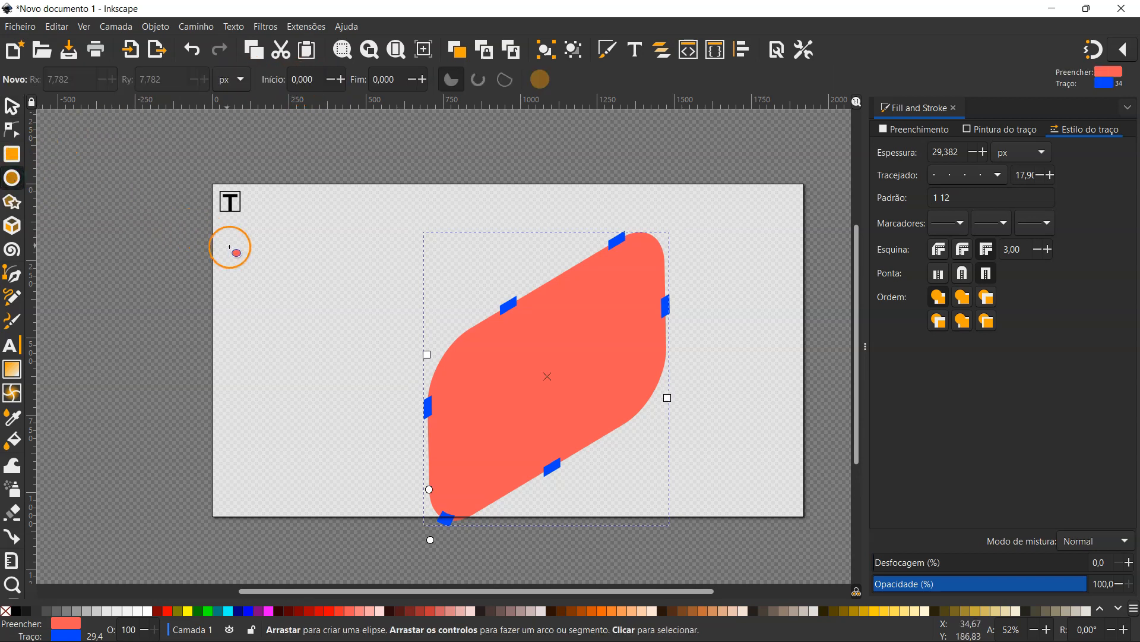
{"action": "left_click_drag", "start_coordinate": [244, 254], "coordinate": [266, 276]}
{"action": "left_click_drag", "start_coordinate": [300, 321], "coordinate": [389, 399]}
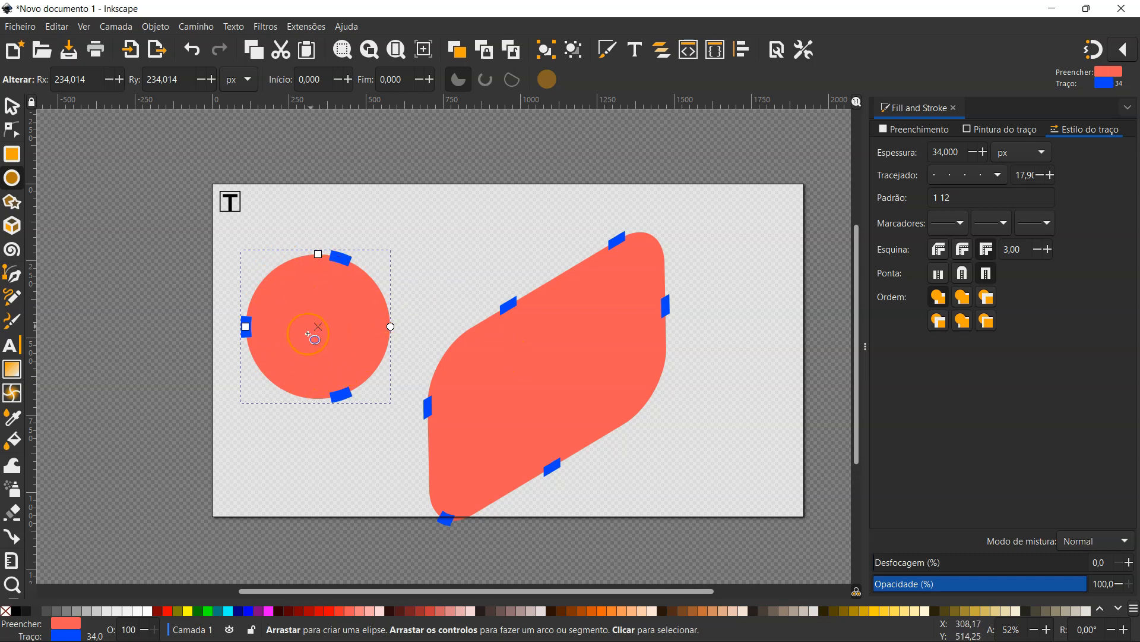
Remove the circle's stroke and raise its fill's blue value to 255, making it pink (ff55ffff).
{"action": "left_click", "coordinate": [1014, 131]}
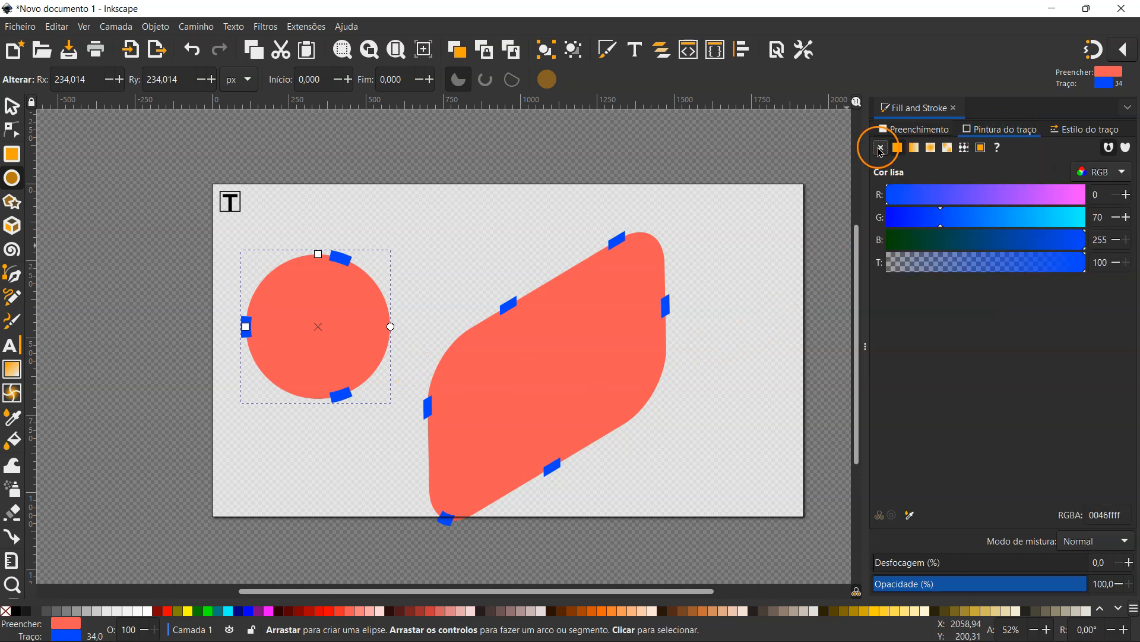
{"action": "left_click", "coordinate": [881, 150]}
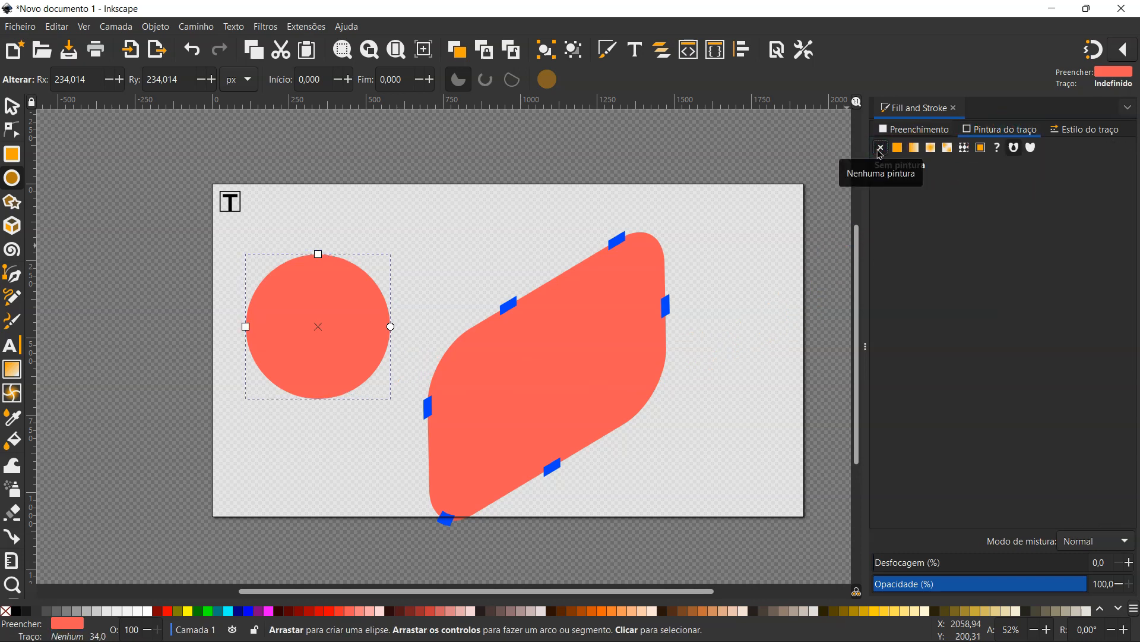
{"action": "left_click", "coordinate": [911, 129]}
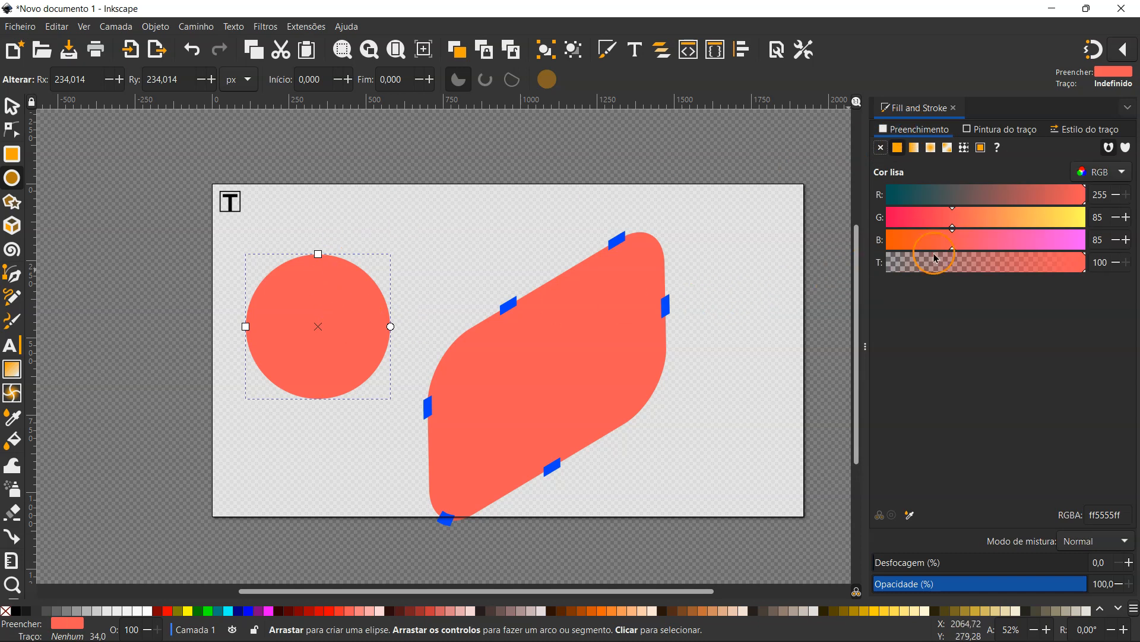
{"action": "left_click_drag", "start_coordinate": [950, 243], "coordinate": [1113, 243]}
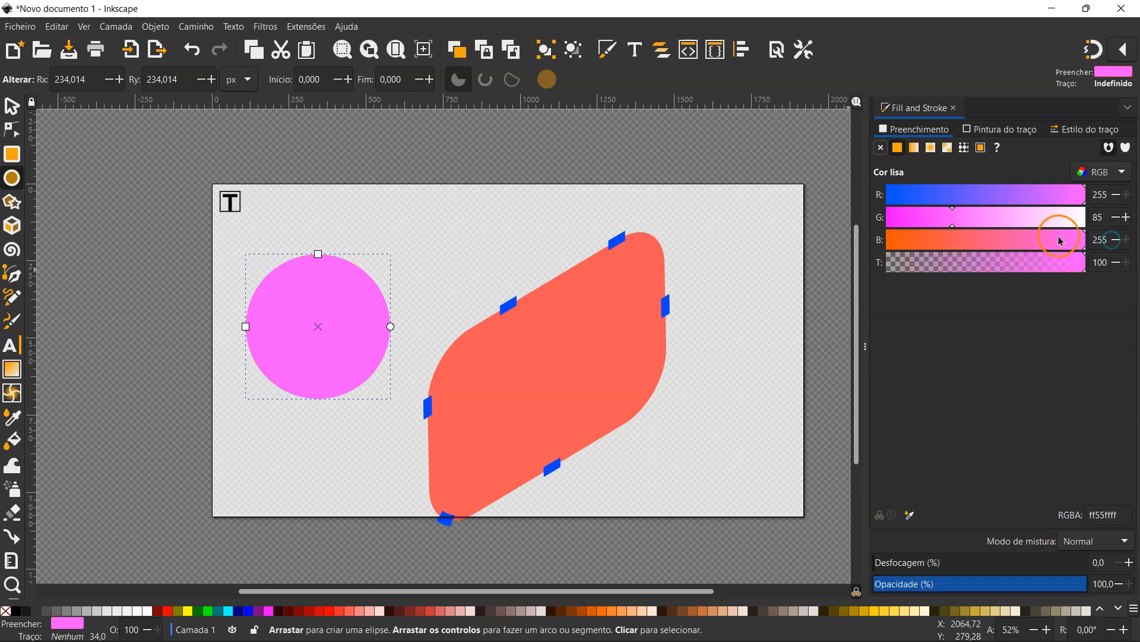
Recolour the circle light blue (34beffff) and move it over the upper-left part of the slanted shape.
{"action": "left_click_drag", "start_coordinate": [963, 201], "coordinate": [927, 194]}
{"action": "left_click_drag", "start_coordinate": [1011, 219], "coordinate": [1036, 226]}
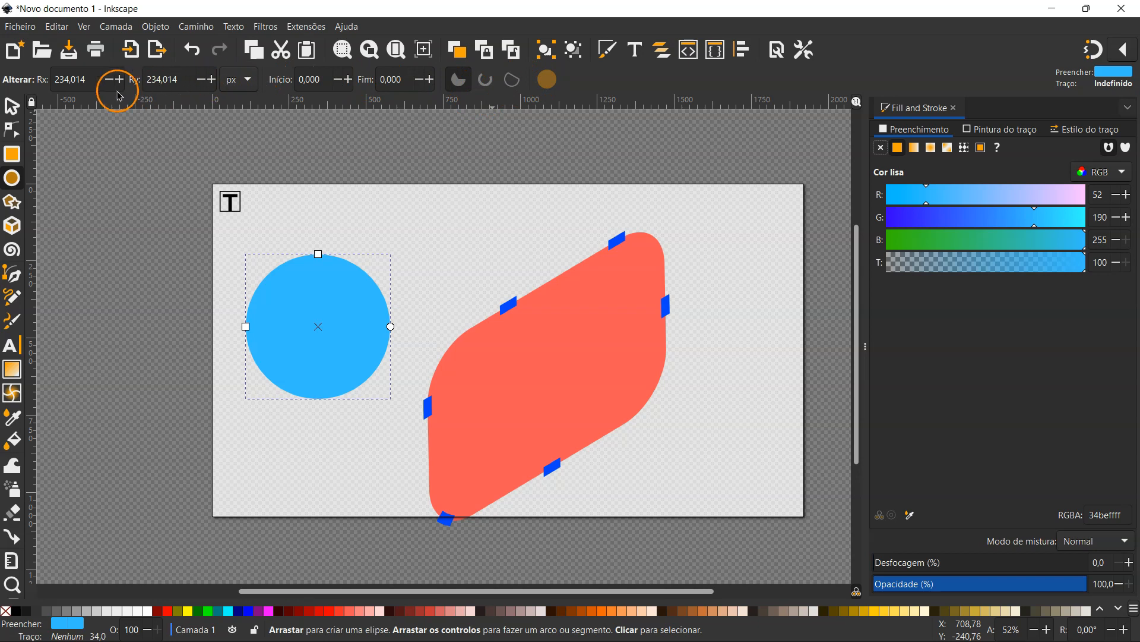
{"action": "left_click", "coordinate": [12, 105]}
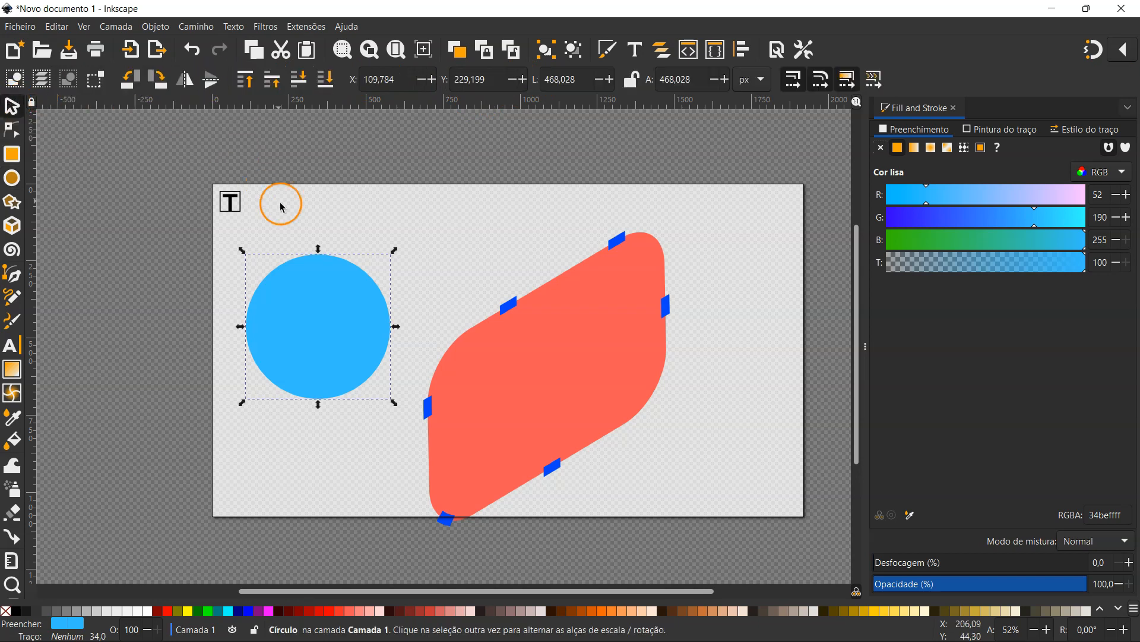
{"action": "left_click_drag", "start_coordinate": [310, 317], "coordinate": [491, 302]}
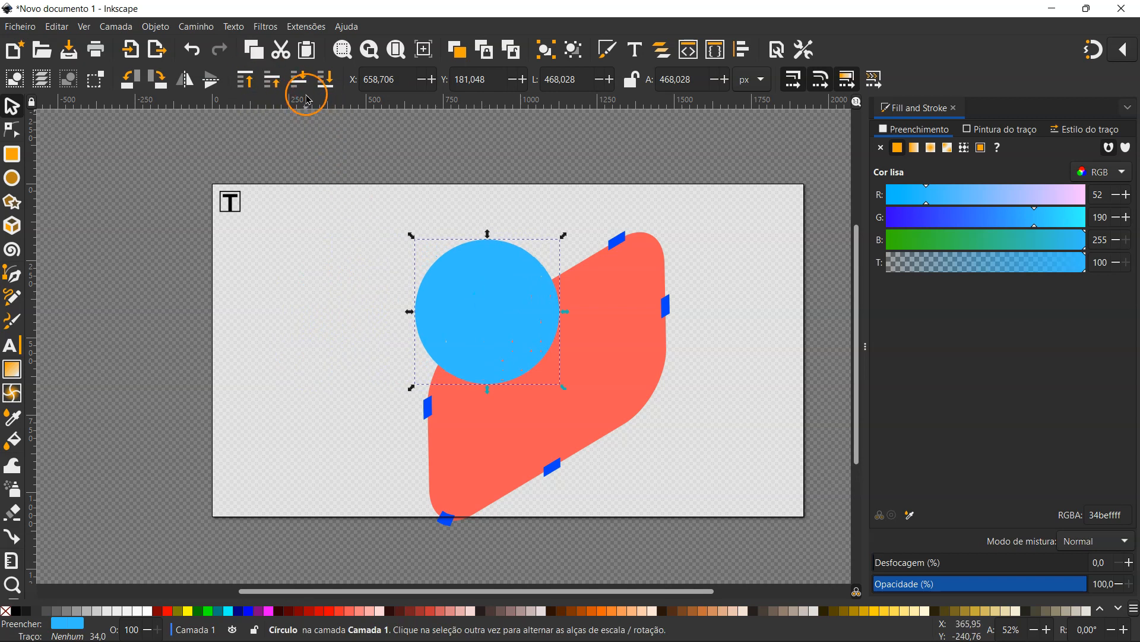
Draw two upright three-cornered polygons beside the circle, about 424 px and 227 px wide, with the smaller one above.
{"action": "left_click", "coordinate": [12, 203]}
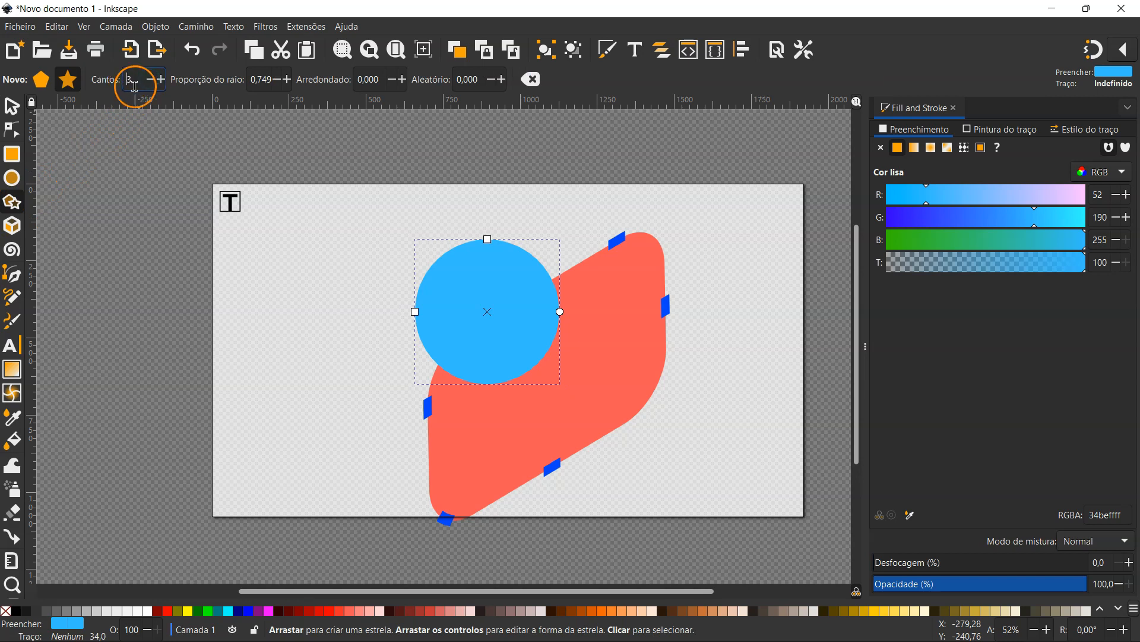
{"action": "left_click", "coordinate": [68, 81]}
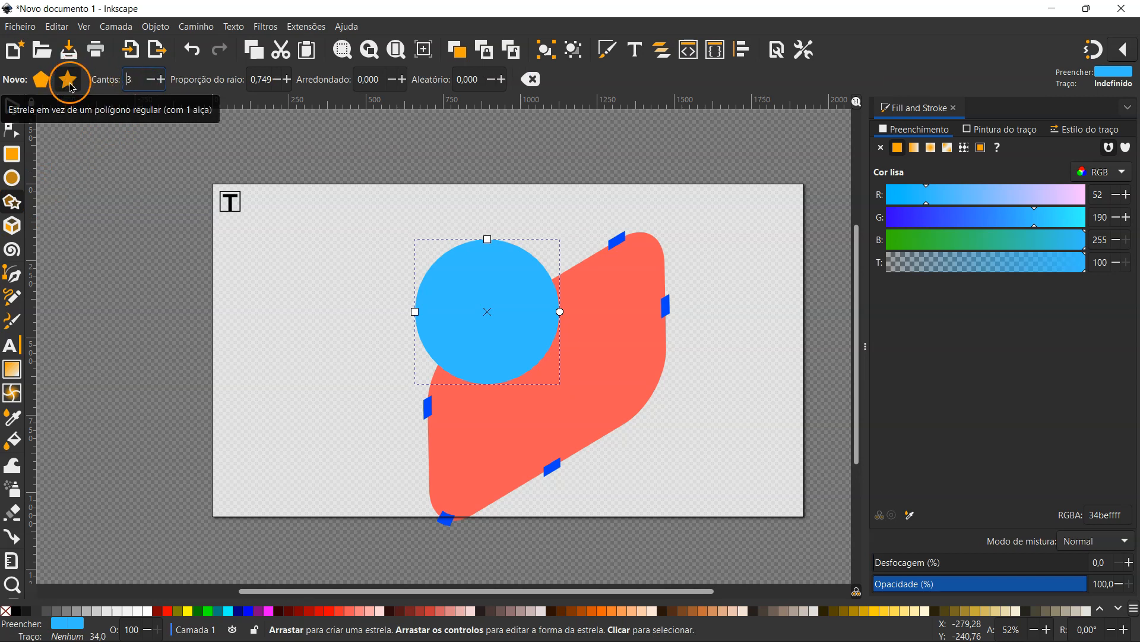
{"action": "left_click", "coordinate": [46, 82]}
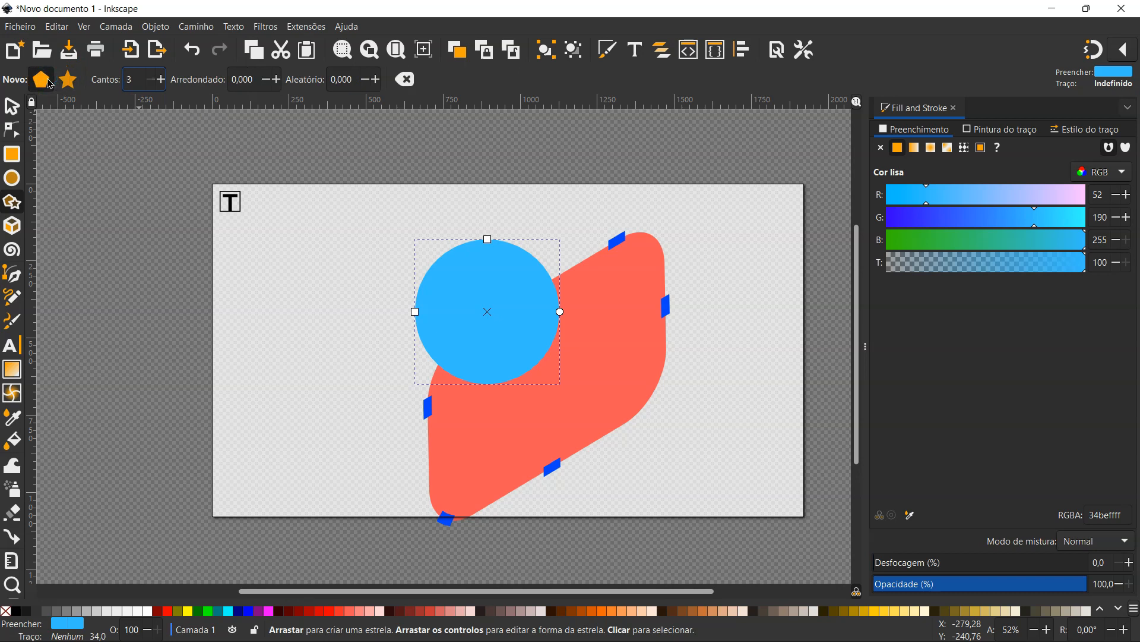
{"action": "left_click", "coordinate": [73, 83]}
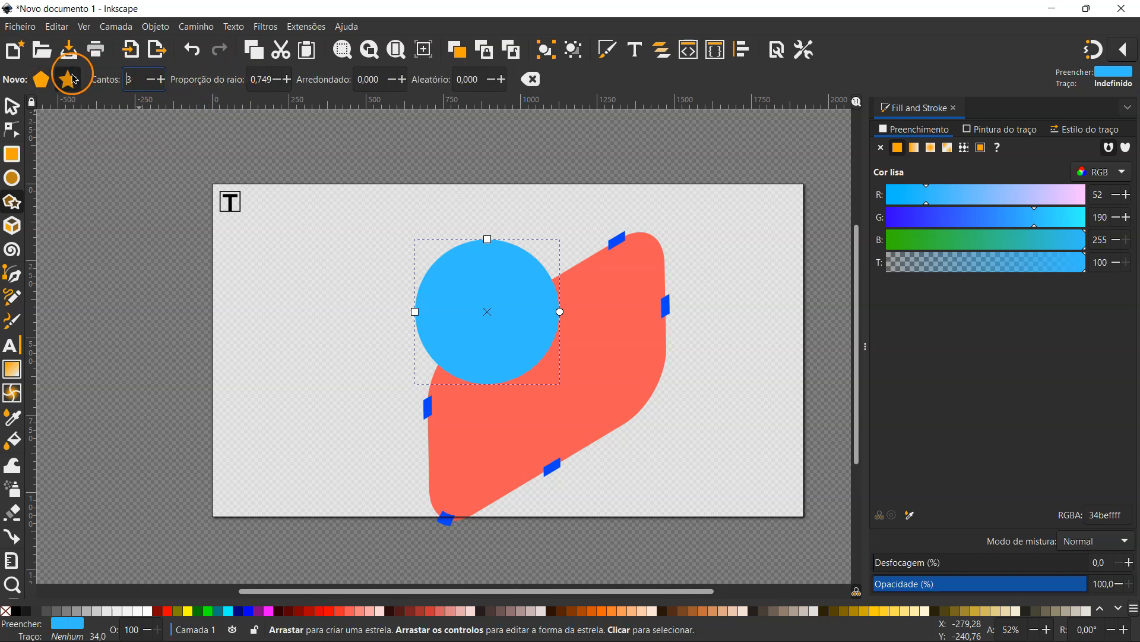
{"action": "left_click", "coordinate": [41, 79]}
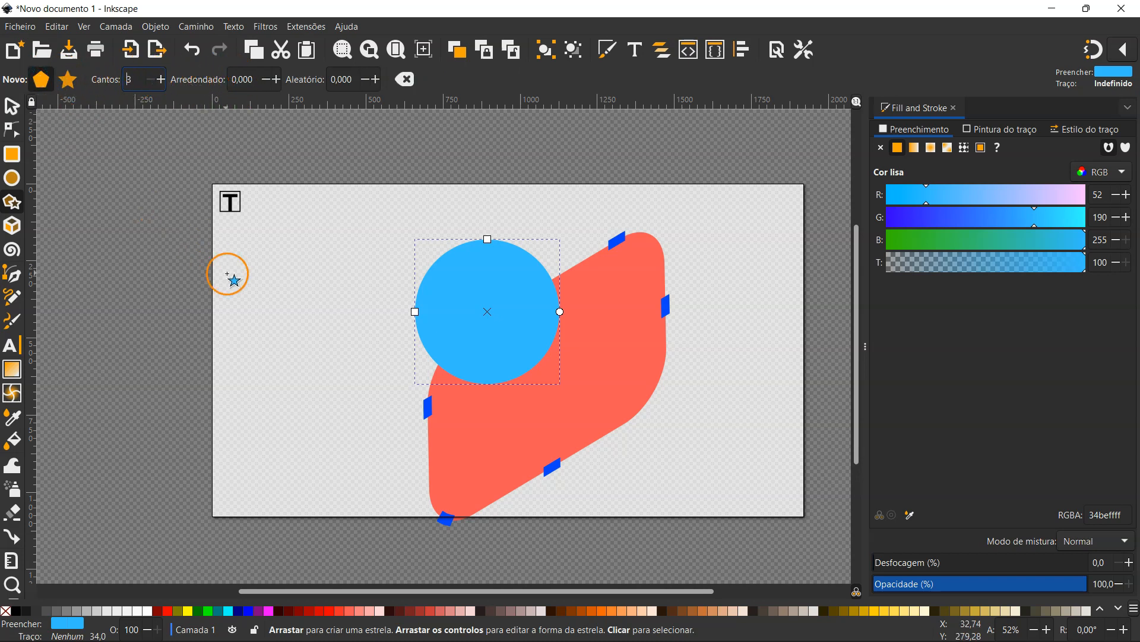
{"action": "left_click_drag", "start_coordinate": [289, 355], "coordinate": [289, 280]}
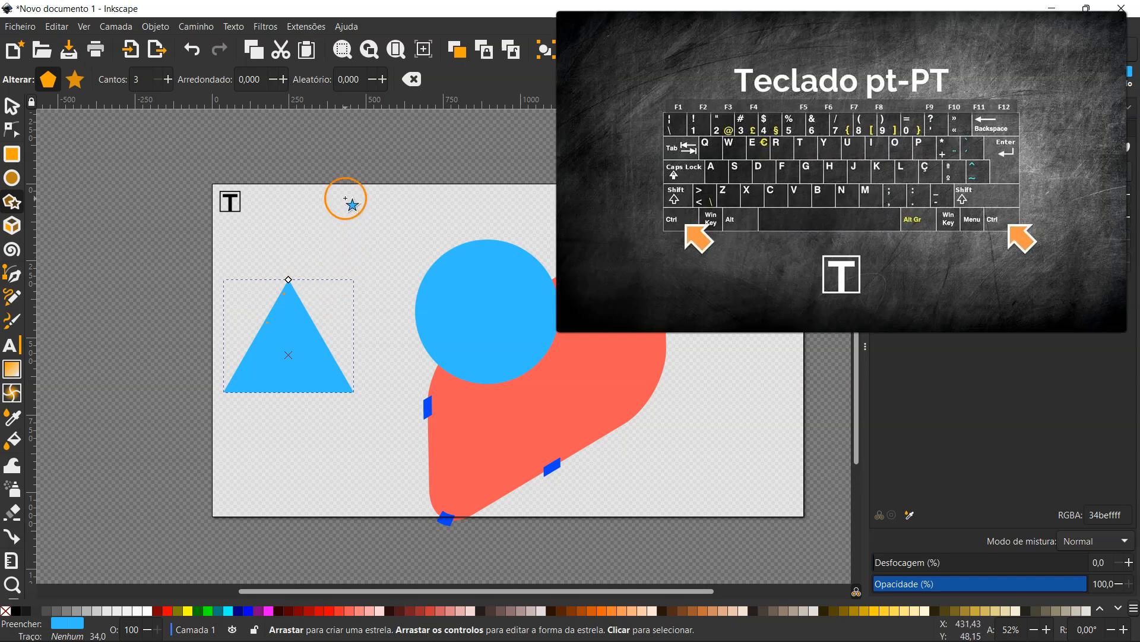
{"action": "left_click_drag", "start_coordinate": [348, 263], "coordinate": [350, 223]}
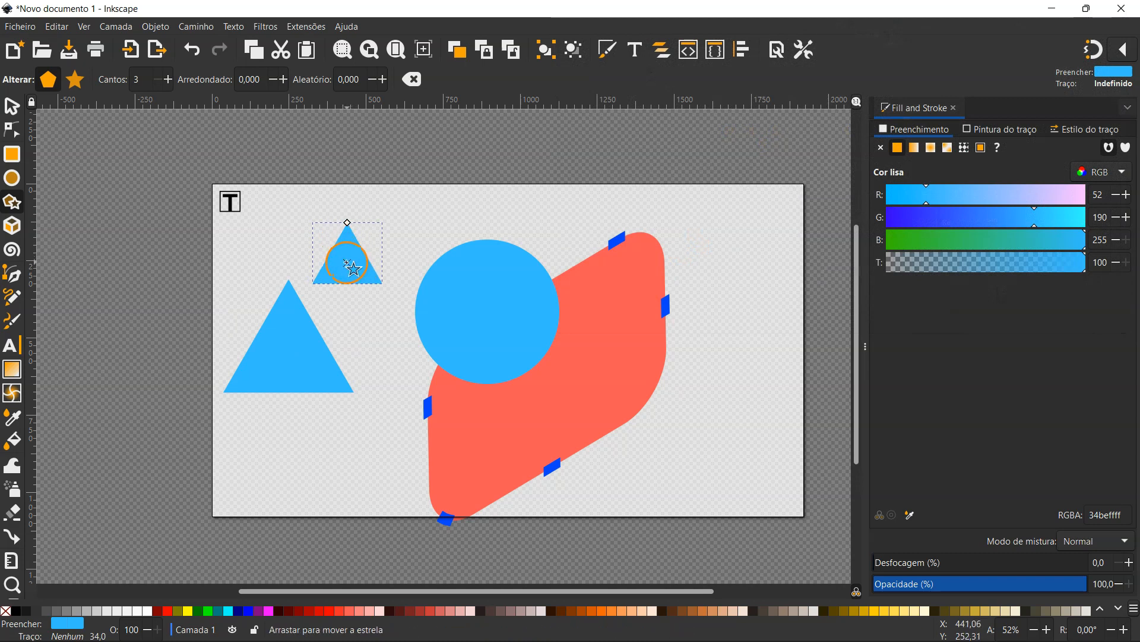
Fill both triangles with yellow (ffcc00ff).
{"action": "left_click", "coordinate": [12, 107]}
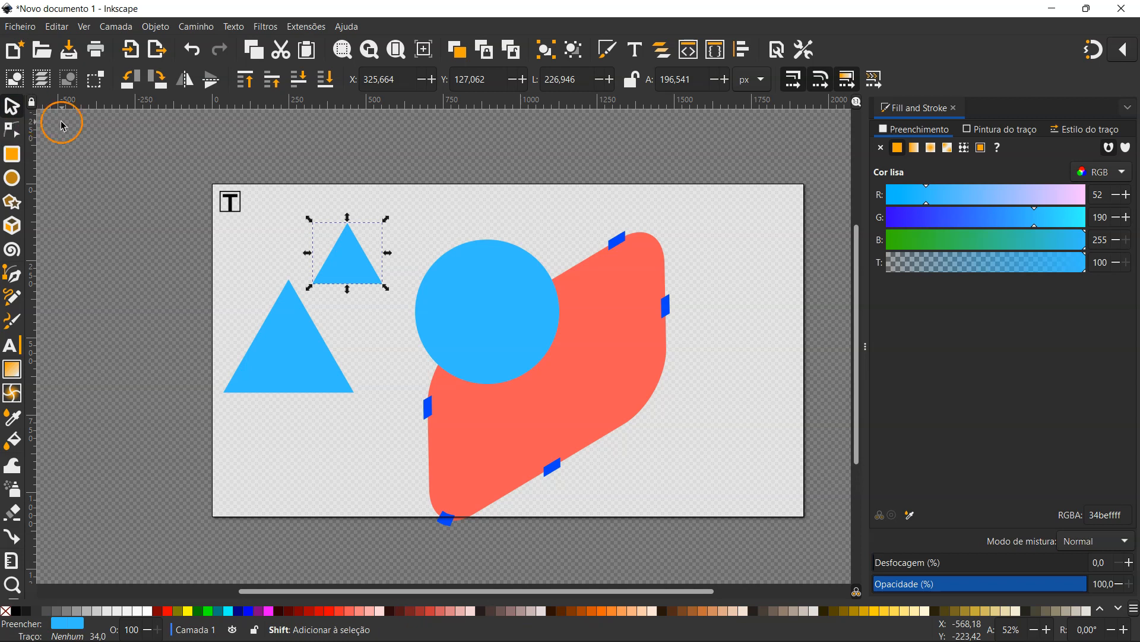
{"action": "left_click", "coordinate": [280, 355], "text": "shift"}
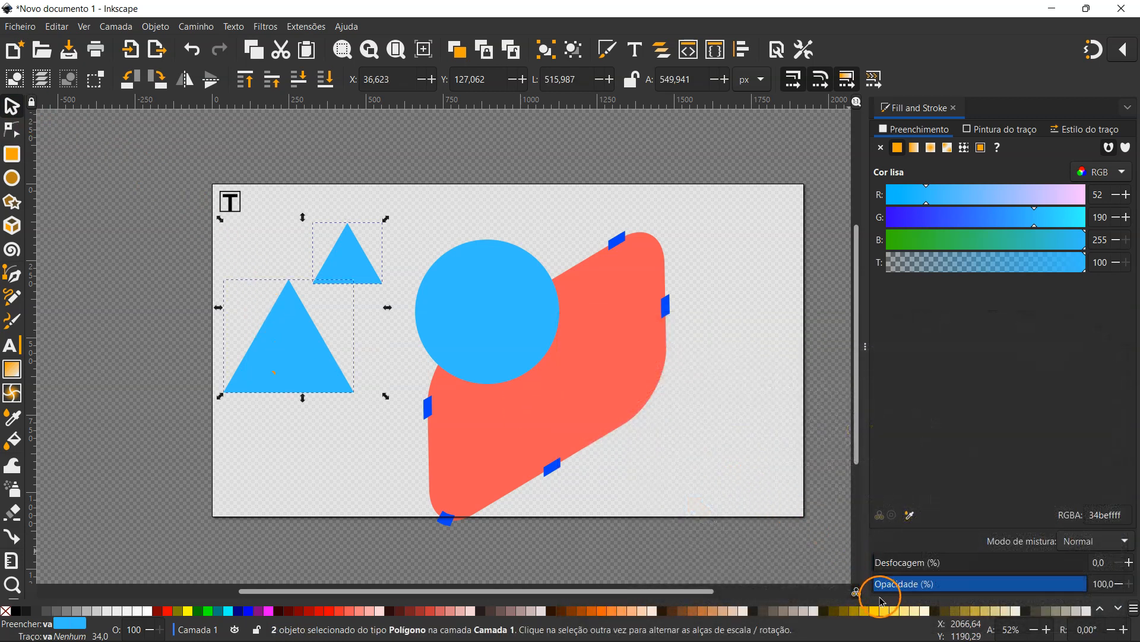
{"action": "left_click", "coordinate": [877, 610]}
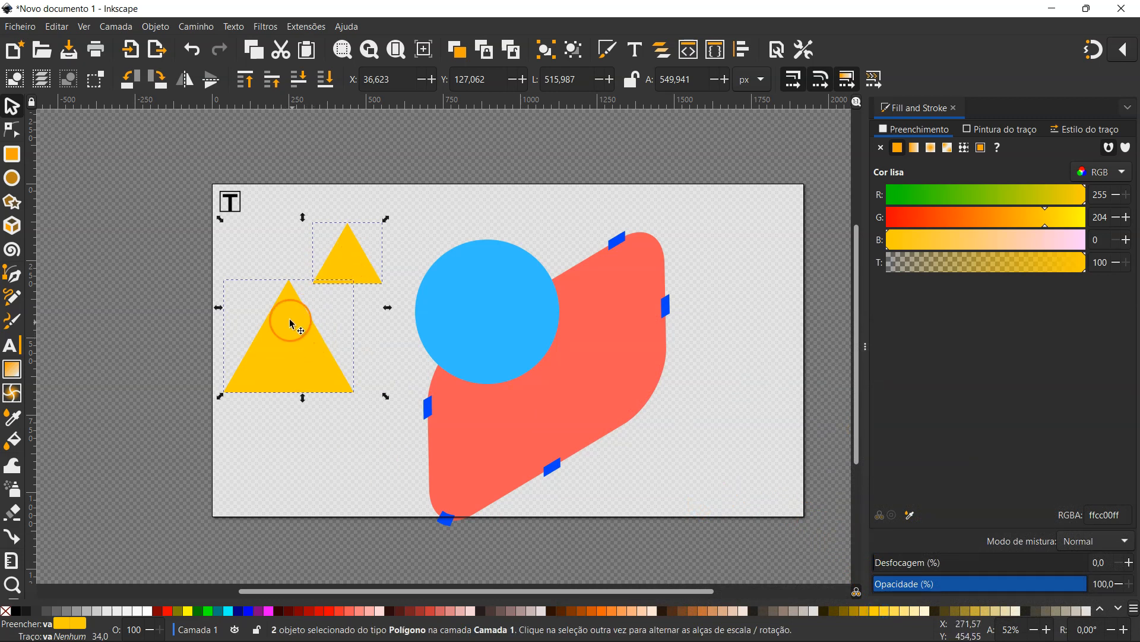
Move the small triangle to the page's lower-left corner and the large triangle over the circle and slanted shape.
{"action": "left_click", "coordinate": [194, 276]}
{"action": "left_click", "coordinate": [355, 278]}
{"action": "left_click_drag", "start_coordinate": [356, 267], "coordinate": [269, 477]}
{"action": "left_click_drag", "start_coordinate": [288, 355], "coordinate": [556, 292]}
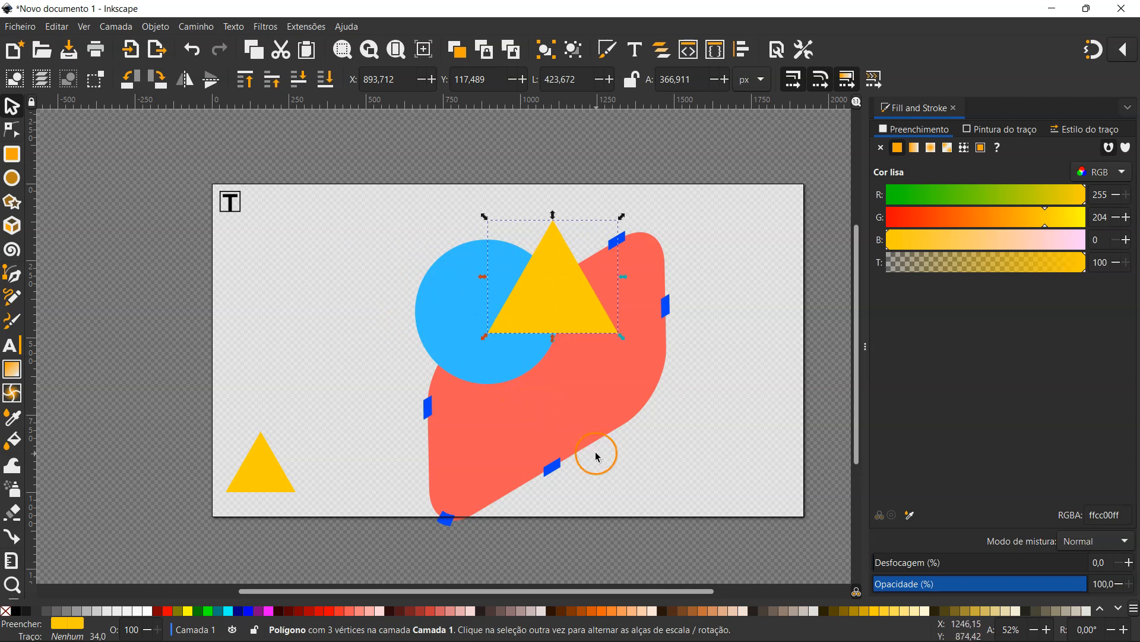
Lower the large triangle twice in the stacking order, behind the circle and slanted shape, and raise it back to the top.
{"action": "left_click", "coordinate": [301, 79]}
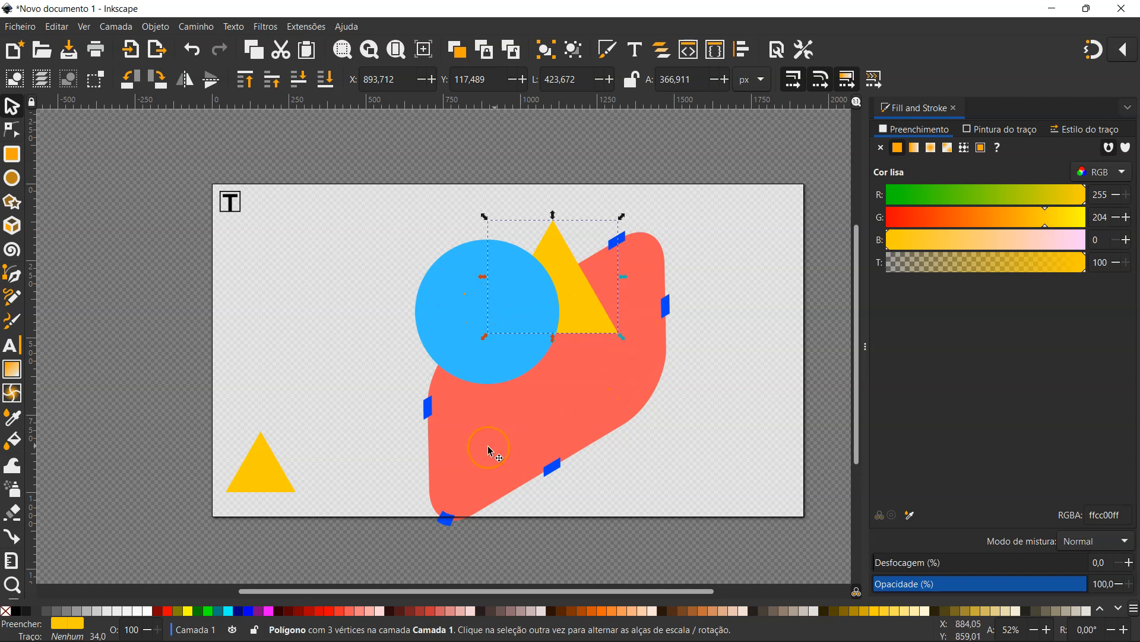
{"action": "left_click", "coordinate": [302, 82]}
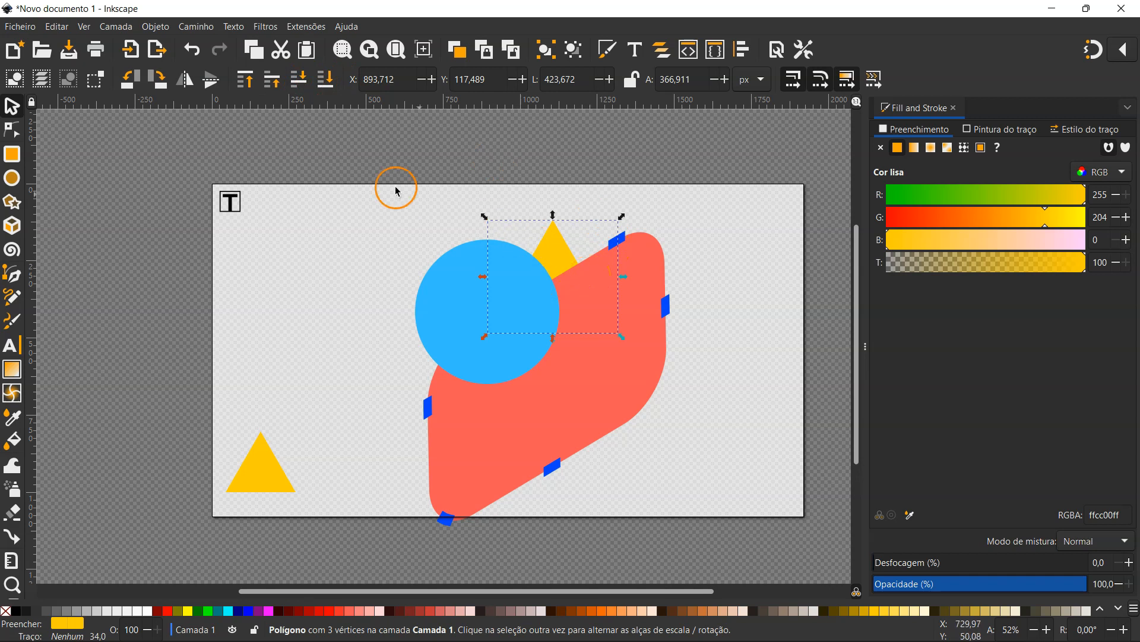
{"action": "left_click", "coordinate": [246, 83]}
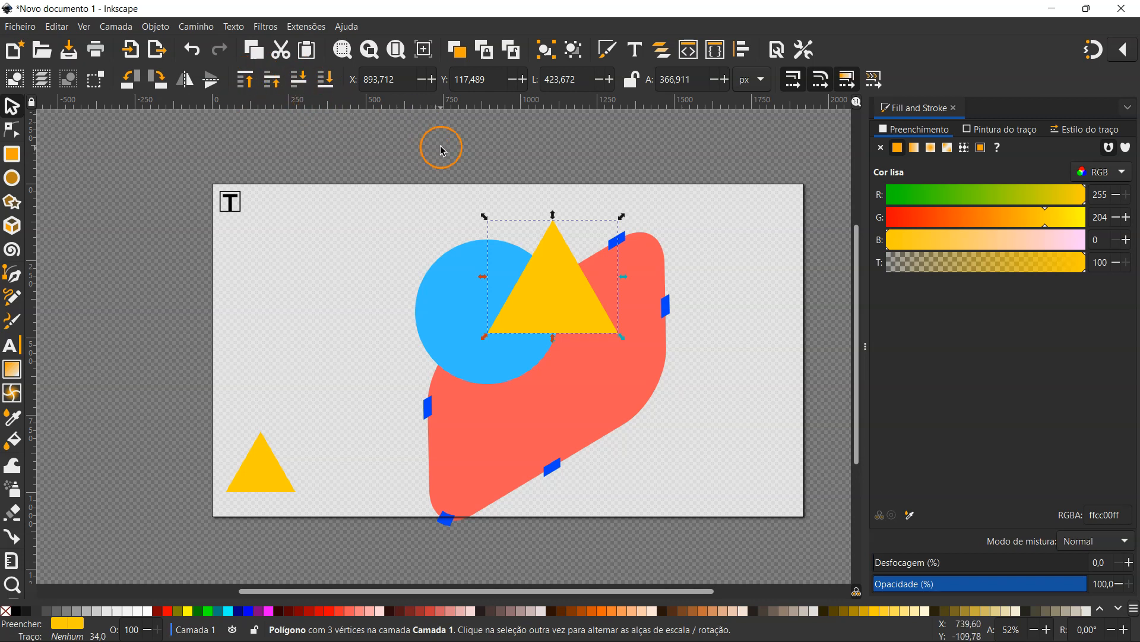
Shift the large triangle to X 1054.912 px and narrow it to a width of 286.972 px.
{"action": "left_click", "coordinate": [434, 86]}
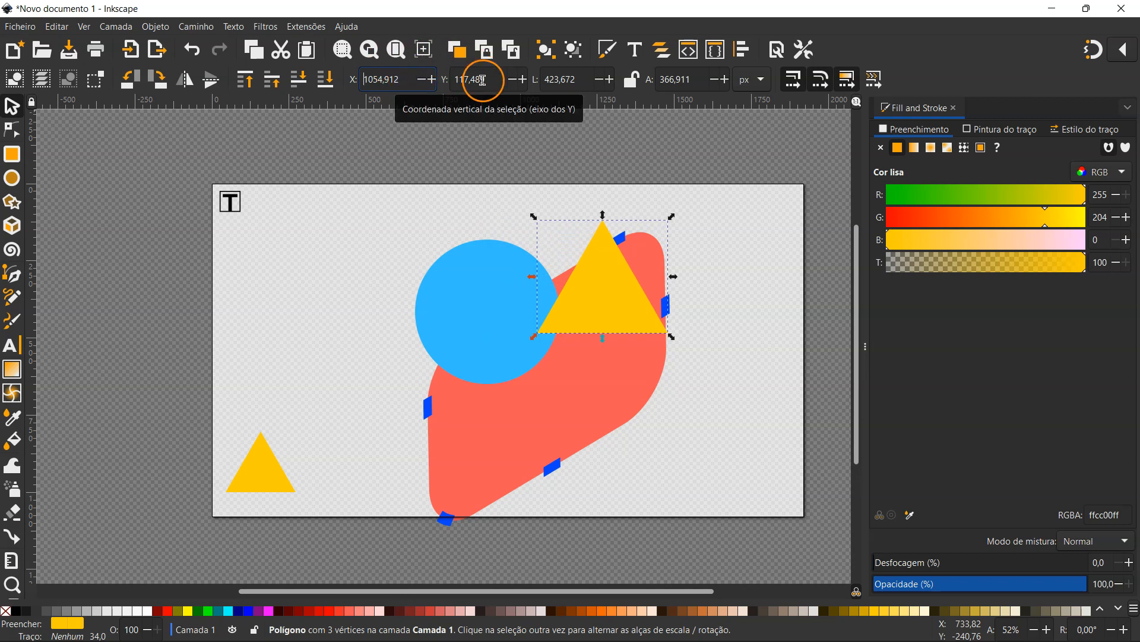
{"action": "left_click", "coordinate": [600, 82]}
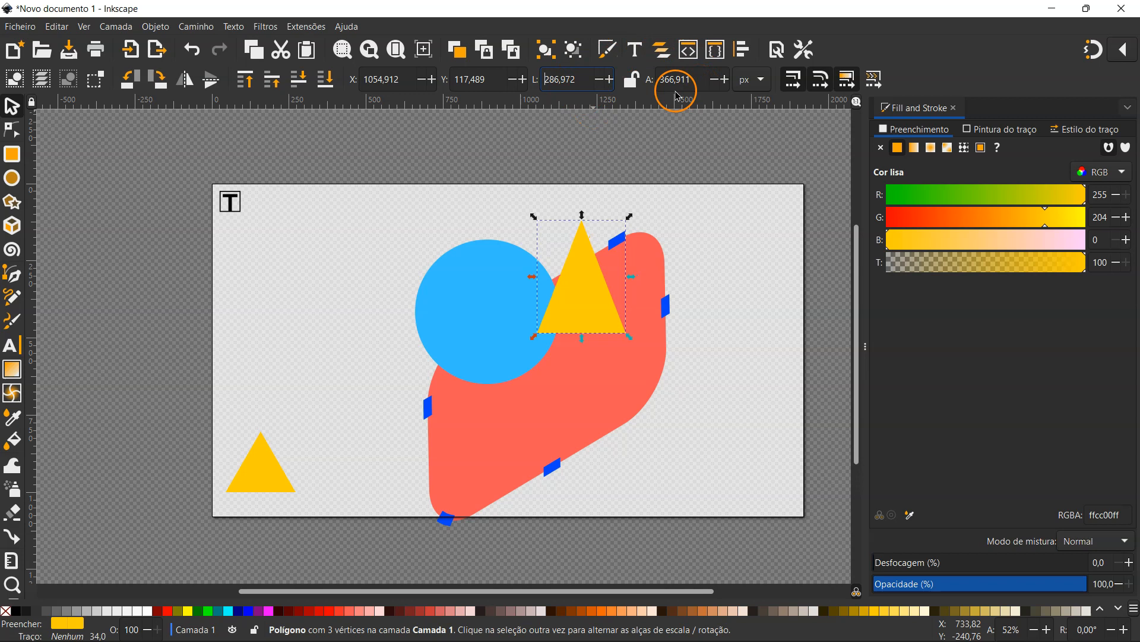
Enlarge the small triangle proportionally to a width of 407.146 px with the ratio locked, and move it up inside the page.
{"action": "left_click", "coordinate": [257, 477]}
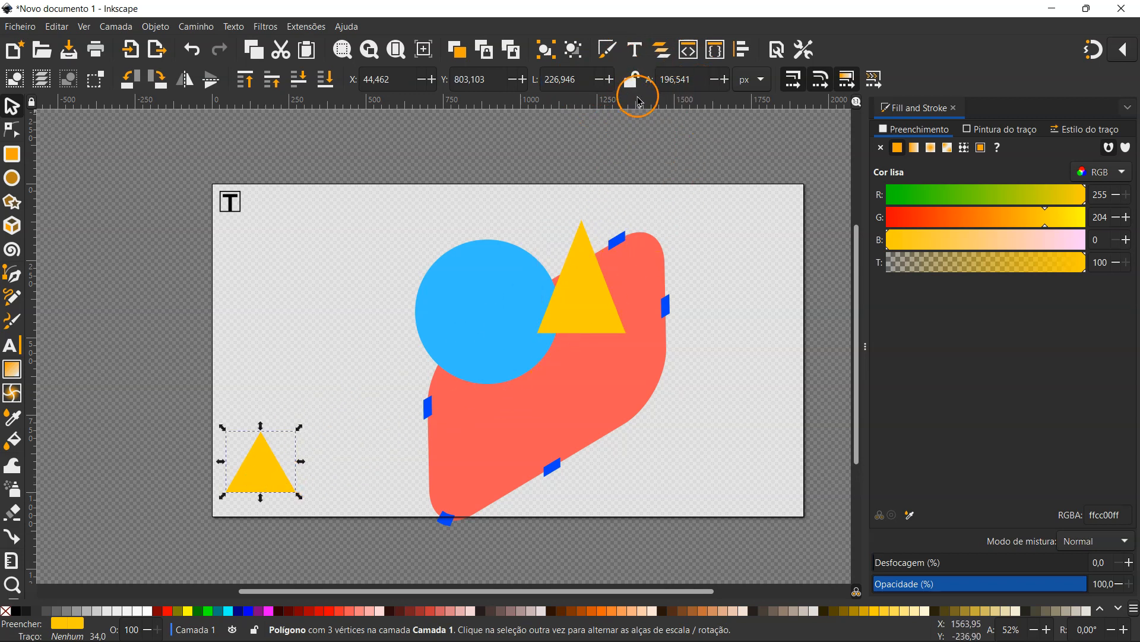
{"action": "left_click", "coordinate": [634, 89]}
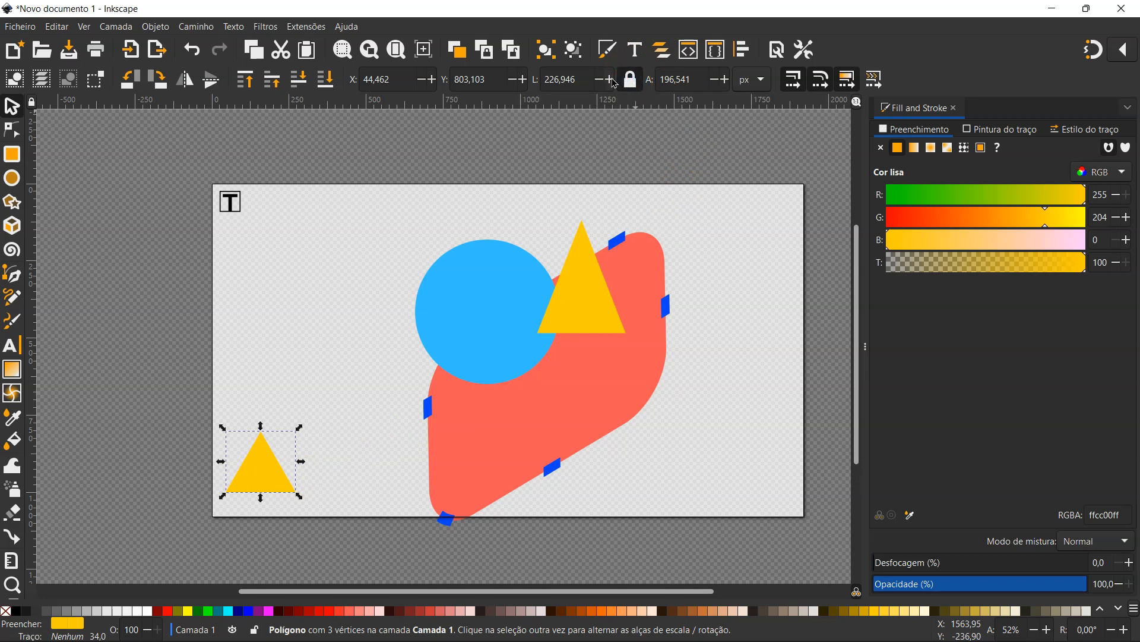
{"action": "left_click", "coordinate": [611, 79]}
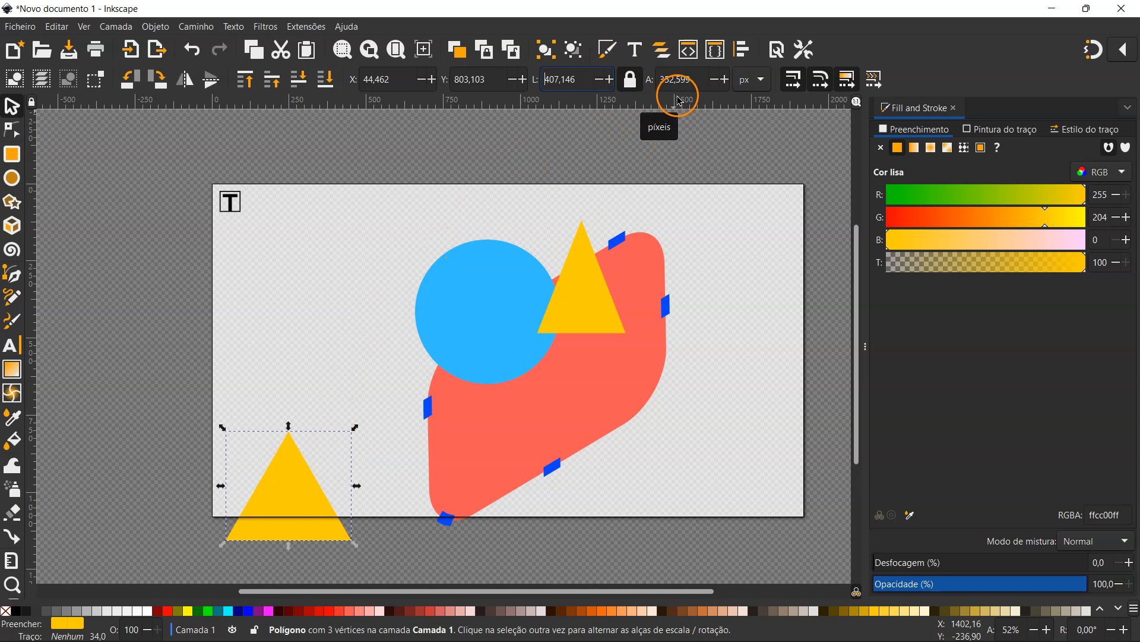
{"action": "left_click_drag", "start_coordinate": [293, 491], "coordinate": [311, 396]}
{"action": "left_click", "coordinate": [182, 321]}
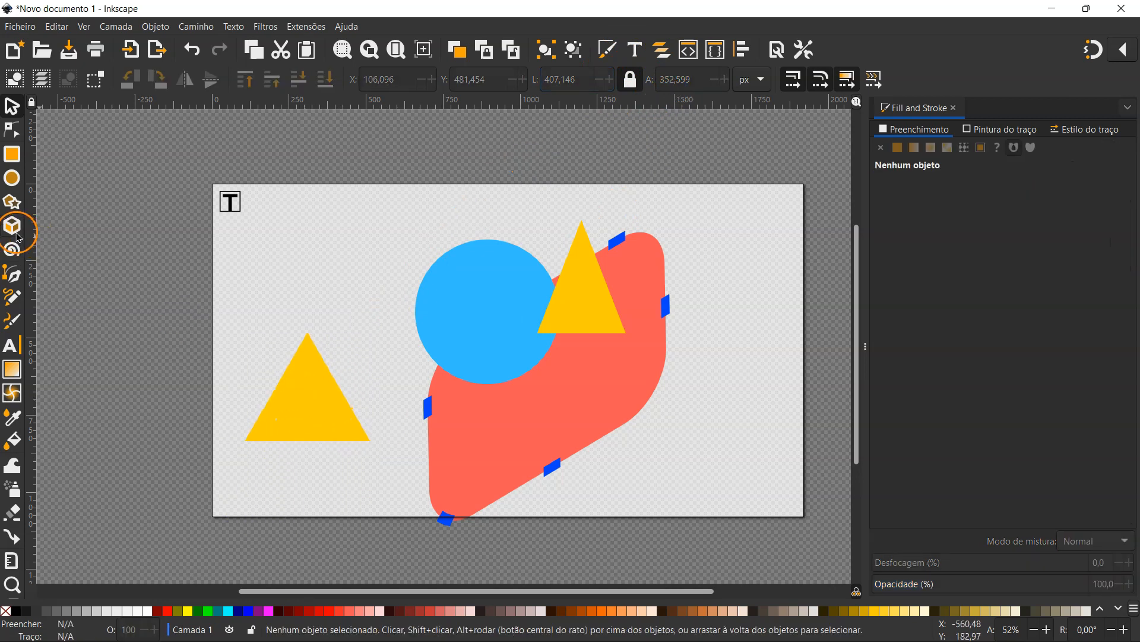
Draw a small 3D box near the page's upper-left area and a three-turn spiral just below it.
{"action": "left_click", "coordinate": [14, 229]}
{"action": "left_click_drag", "start_coordinate": [305, 224], "coordinate": [337, 237]}
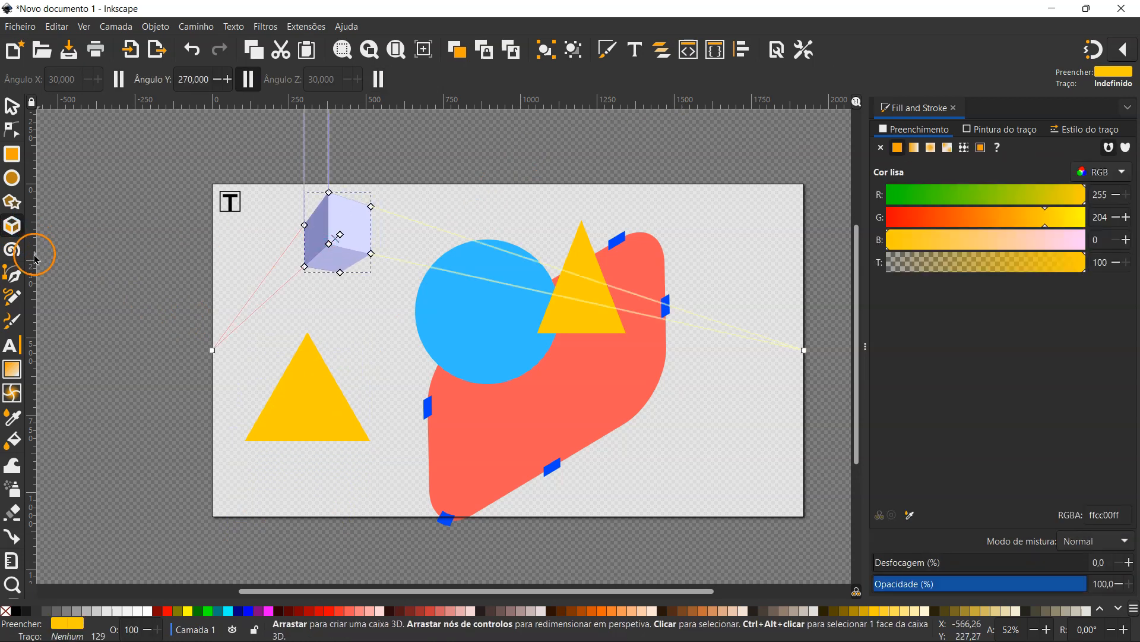
{"action": "left_click", "coordinate": [12, 250]}
{"action": "left_click_drag", "start_coordinate": [319, 317], "coordinate": [361, 348]}
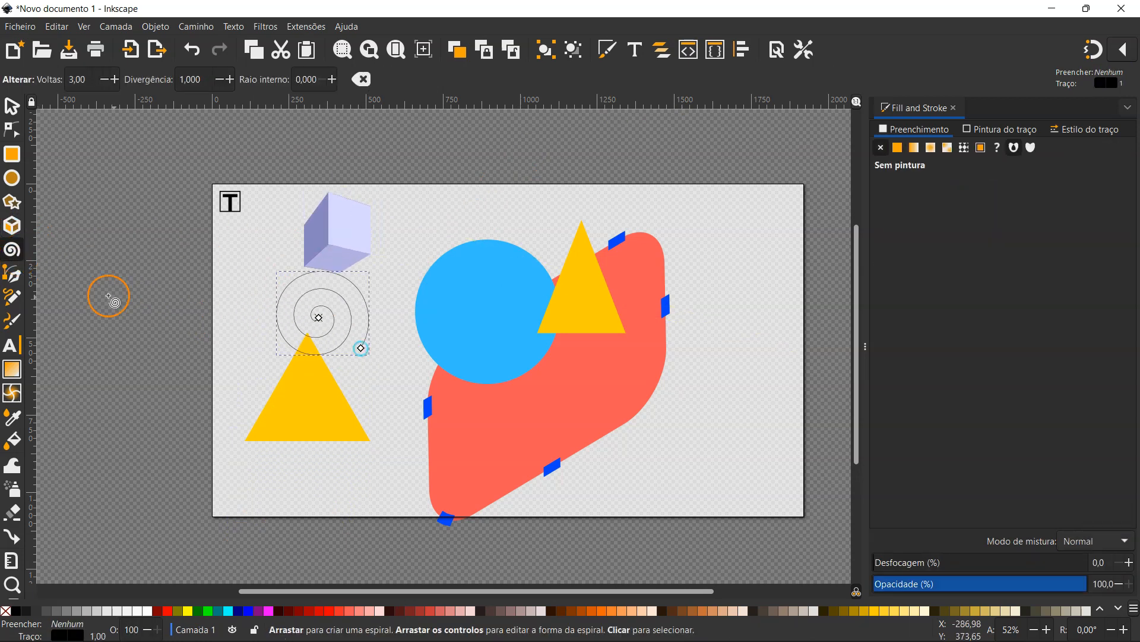
Draw a five-node Bezier path above the circle and narrow triangle, about 881 px wide, curving around its right-hand node.
{"action": "left_click", "coordinate": [14, 274]}
{"action": "left_click", "coordinate": [446, 257]}
{"action": "left_click", "coordinate": [450, 220]}
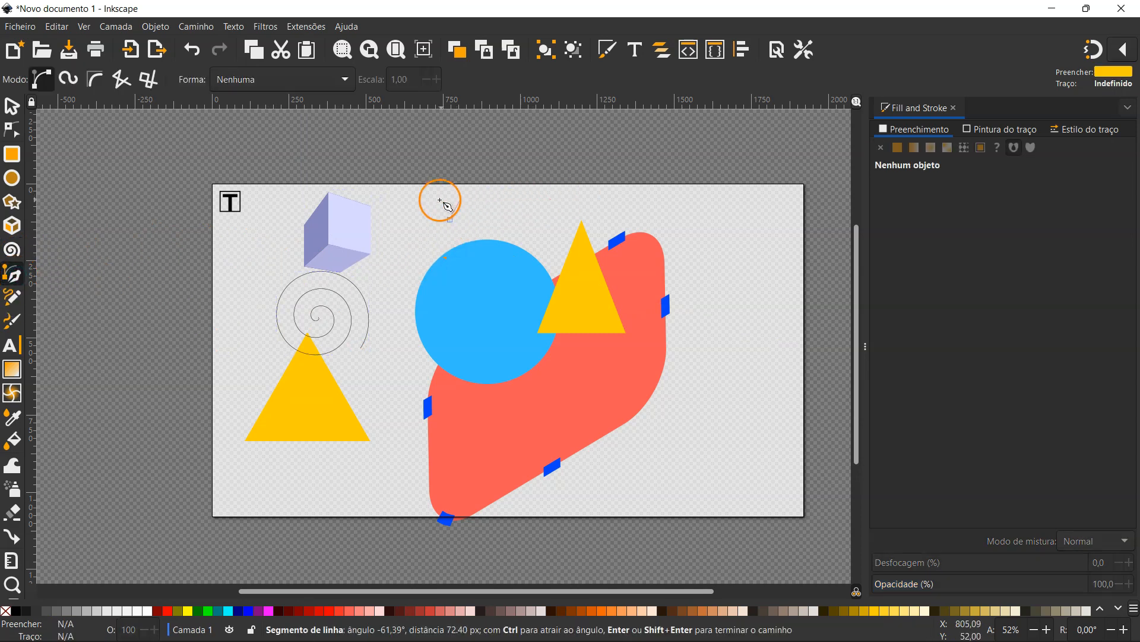
{"action": "left_click", "coordinate": [566, 193]}
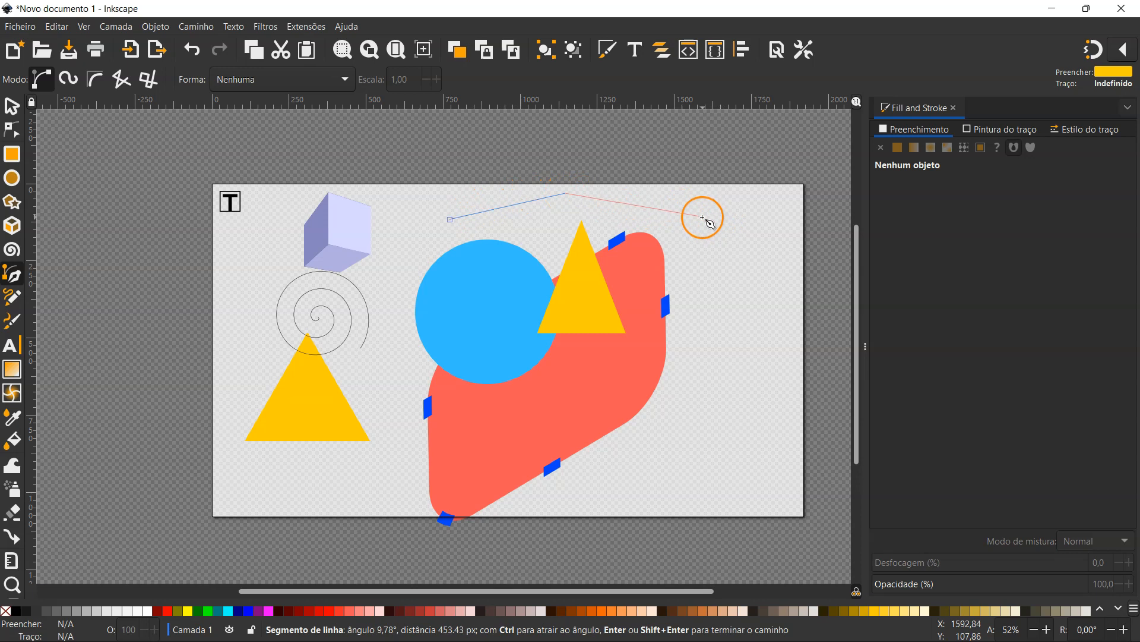
{"action": "left_click_drag", "start_coordinate": [703, 218], "coordinate": [769, 310]}
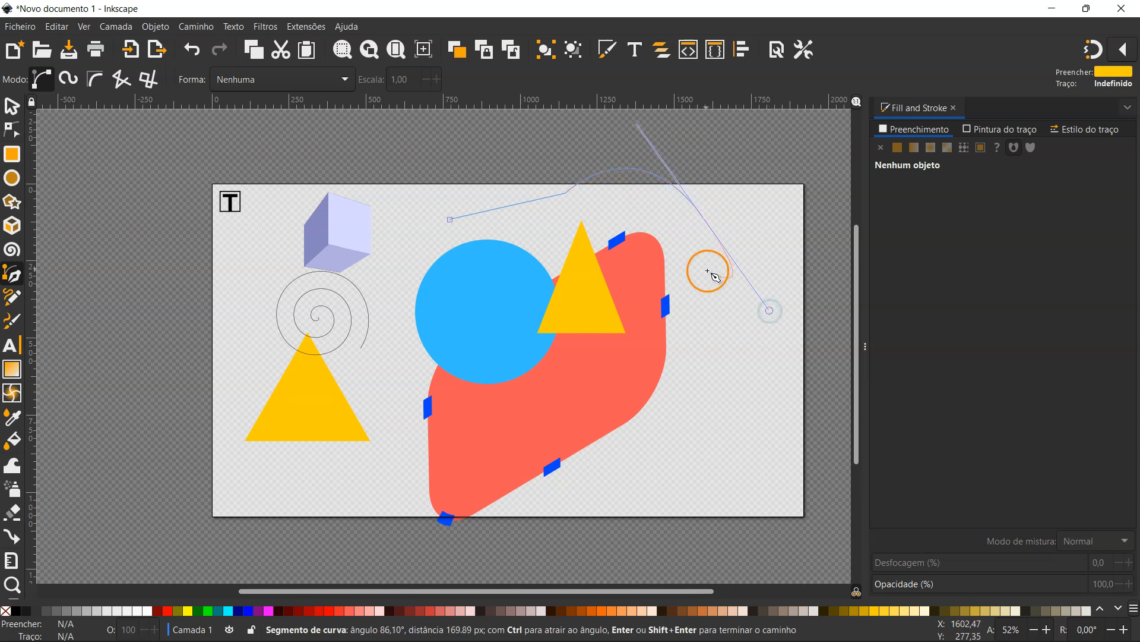
{"action": "left_click", "coordinate": [638, 206]}
{"action": "double_click", "coordinate": [545, 218]}
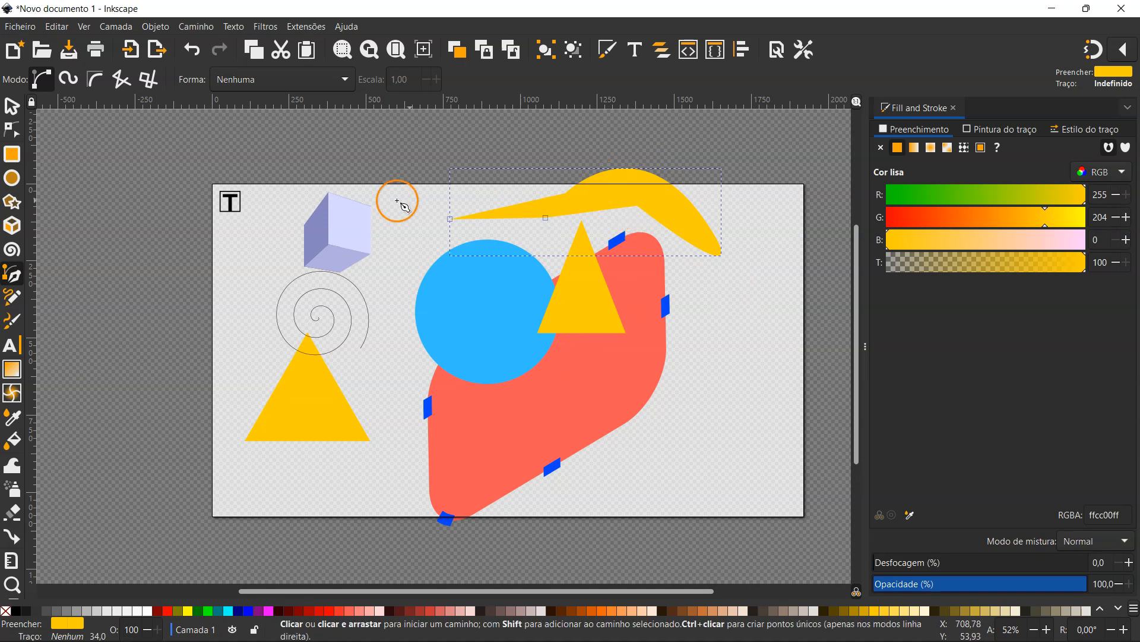
Fill the new path with purple (6600ffff) from further along the colour palette.
{"action": "left_click", "coordinate": [12, 106]}
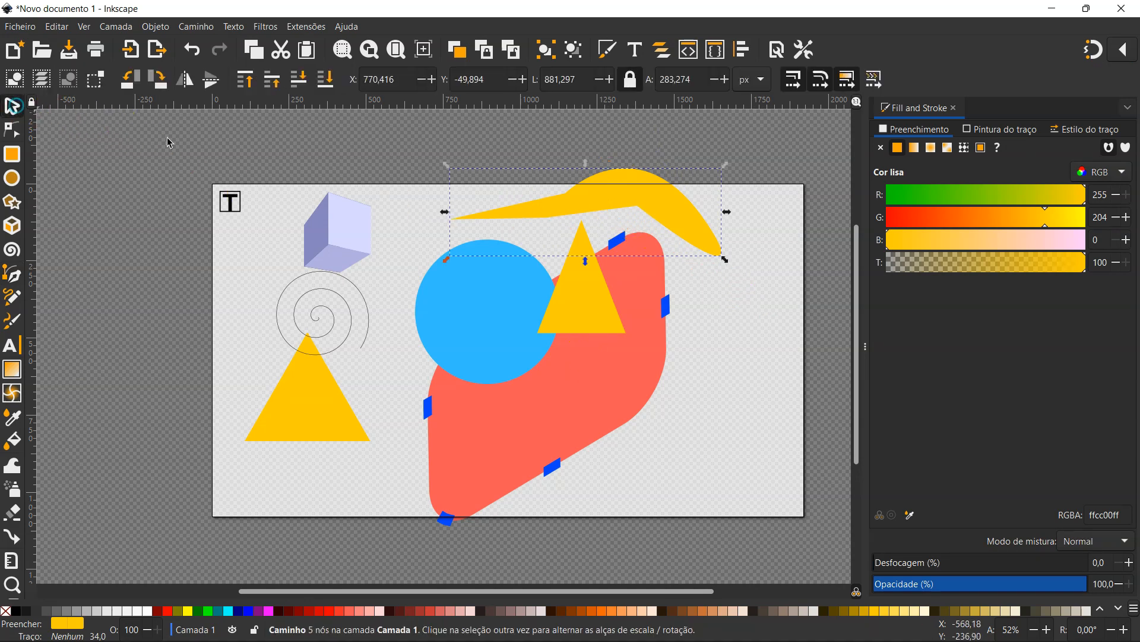
{"action": "left_click", "coordinate": [1118, 609]}
{"action": "left_click", "coordinate": [1118, 609]}
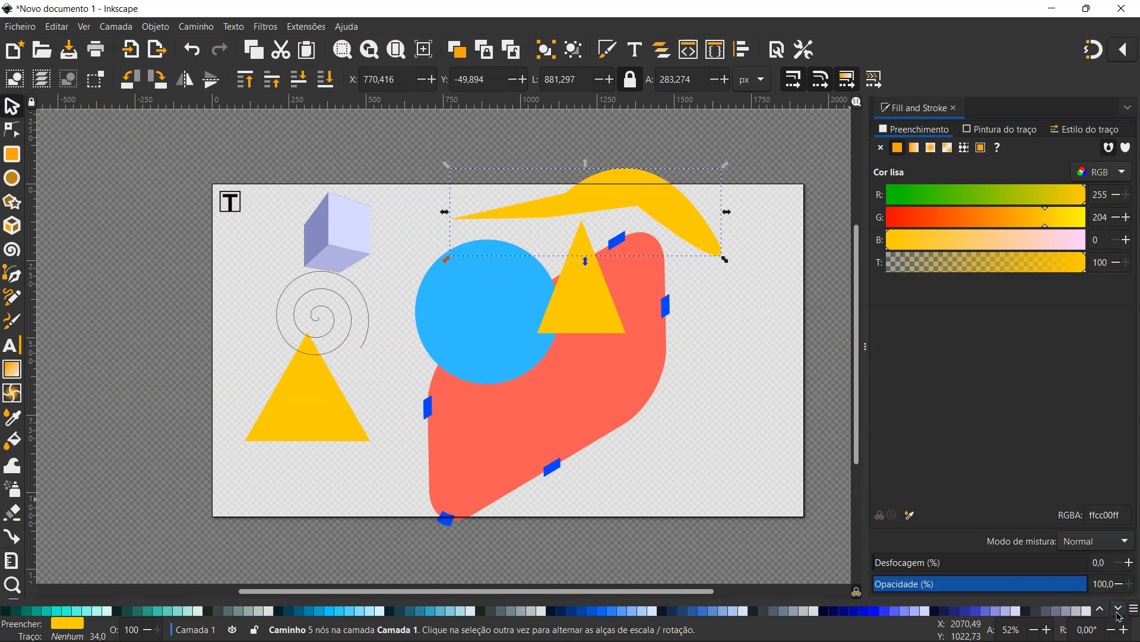
{"action": "left_click", "coordinate": [1118, 608]}
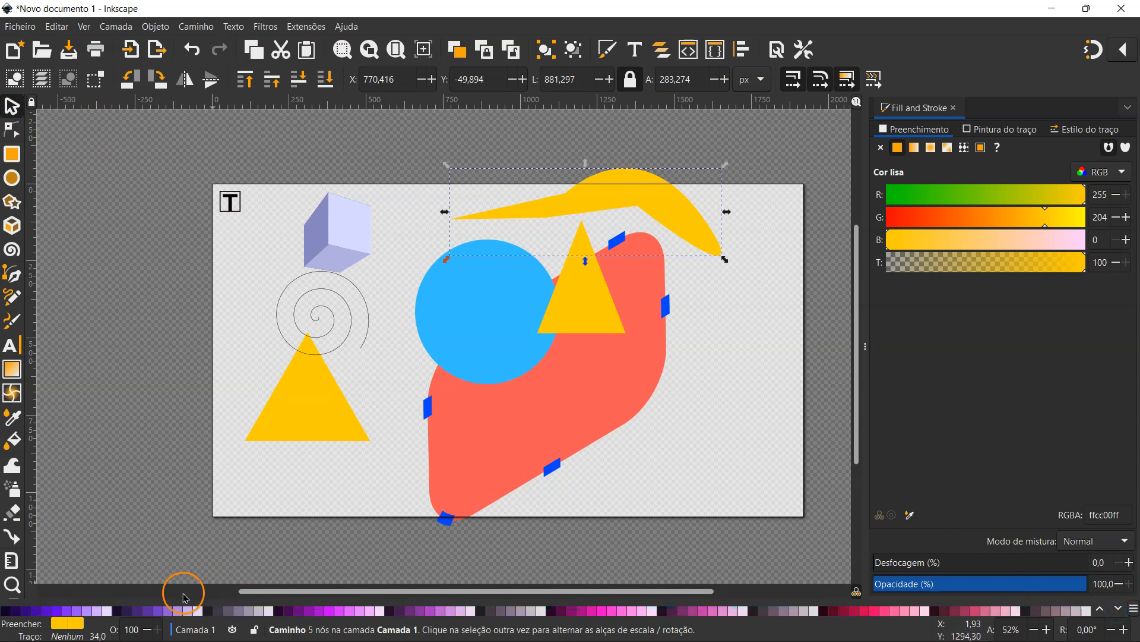
{"action": "left_click", "coordinate": [57, 611]}
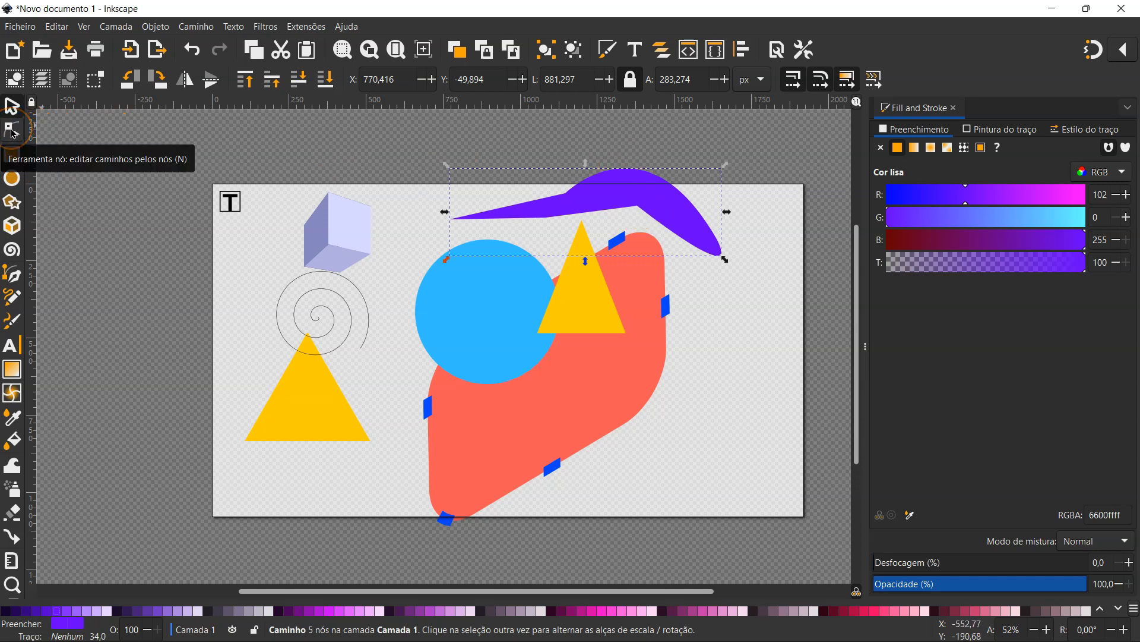
Thicken the purple path by moving its lower middle node downward and its upper node up and left.
{"action": "left_click", "coordinate": [12, 131]}
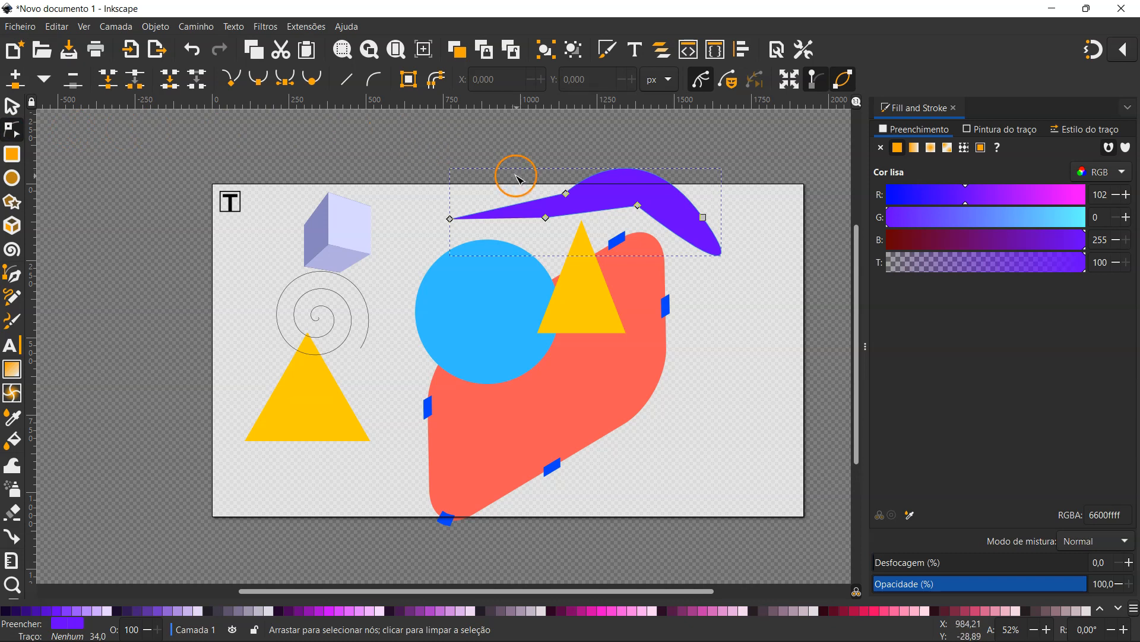
{"action": "double_click", "coordinate": [546, 218]}
{"action": "left_click_drag", "start_coordinate": [546, 218], "coordinate": [551, 241]}
{"action": "left_click_drag", "start_coordinate": [567, 195], "coordinate": [523, 182]}
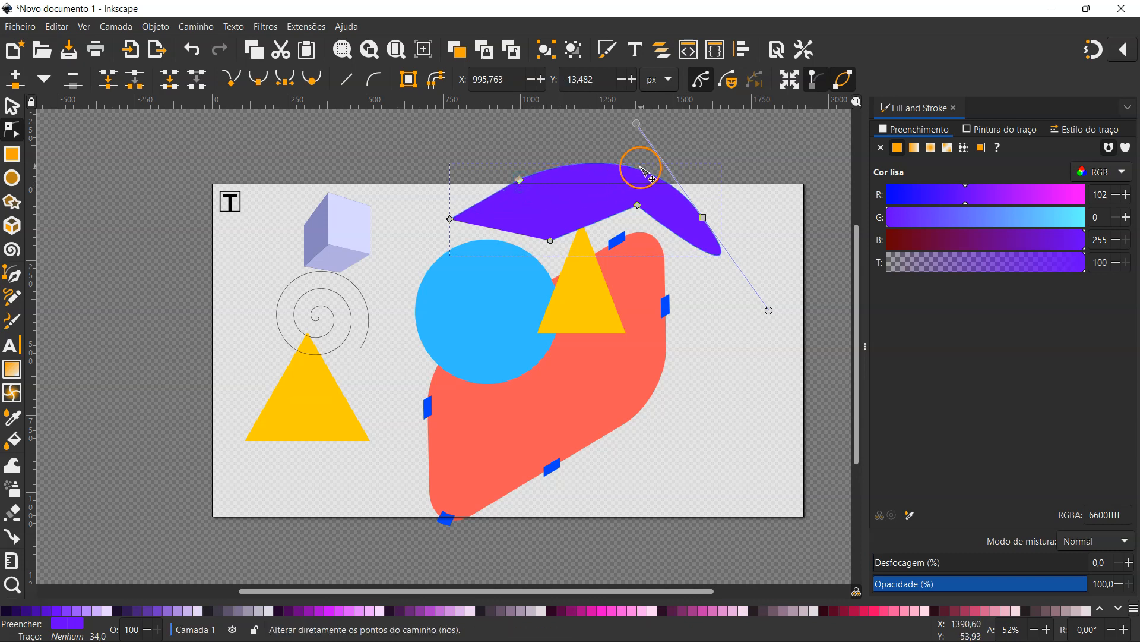
Reshape the purple path by adjusting its right-hand node's handles, smoothing its upper node and pulling that node's outer handle inward to form a notch.
{"action": "left_click_drag", "start_coordinate": [638, 125], "coordinate": [720, 132]}
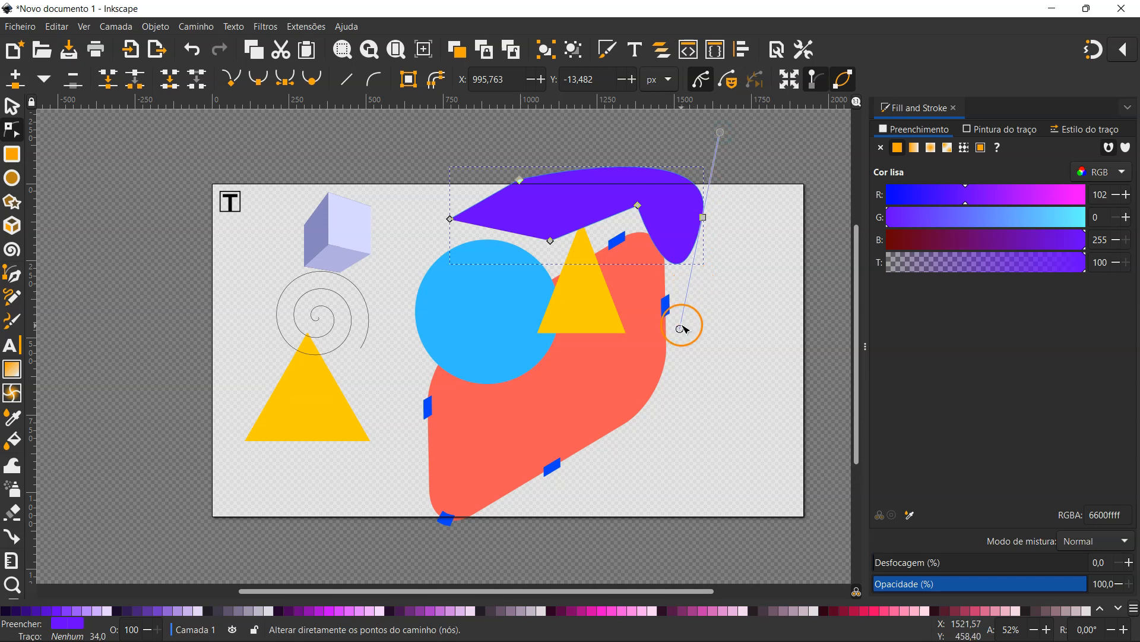
{"action": "left_click_drag", "start_coordinate": [682, 328], "coordinate": [690, 262]}
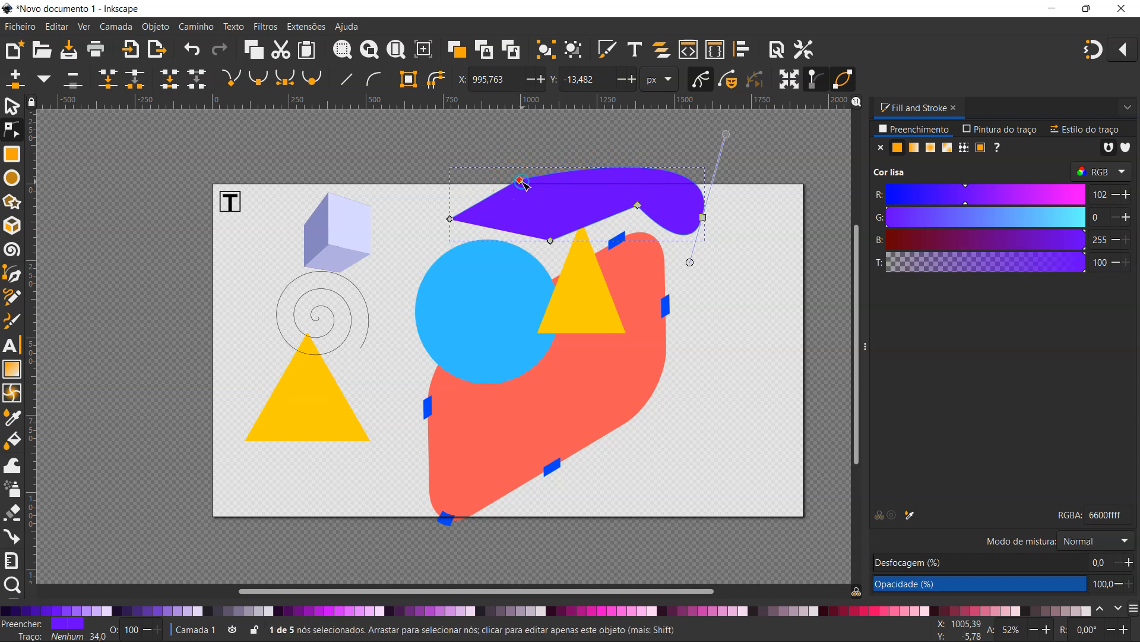
{"action": "left_click", "coordinate": [261, 80]}
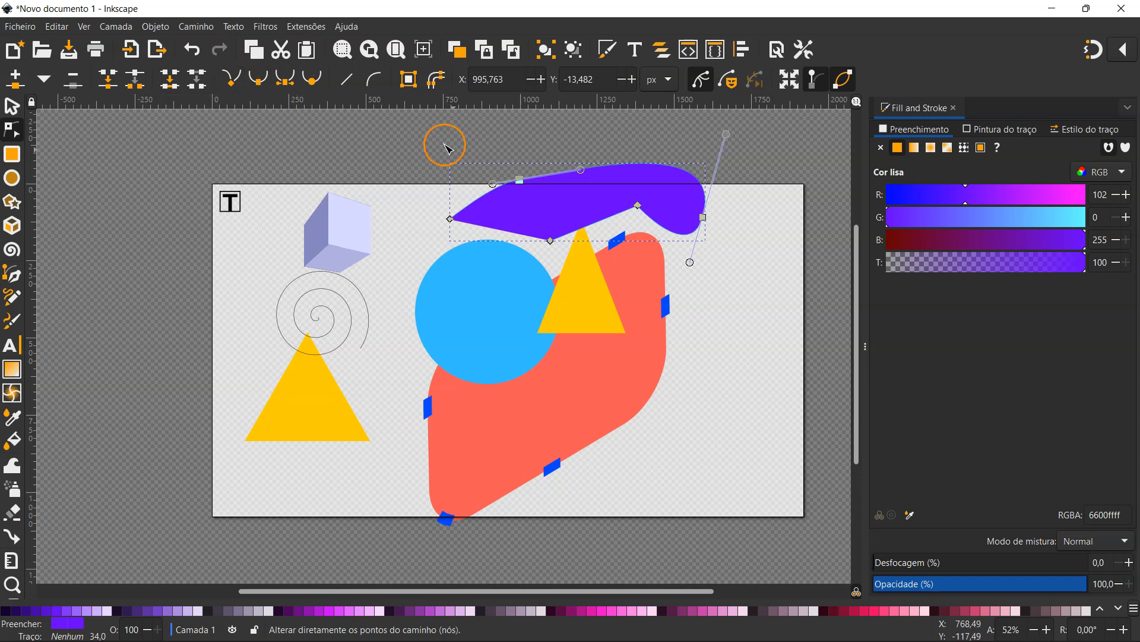
{"action": "left_click_drag", "start_coordinate": [492, 186], "coordinate": [621, 210]}
Move the purple path to the page's lower-right corner, partly beyond the page edge, and deselect it.
{"action": "left_click", "coordinate": [12, 106]}
{"action": "left_click", "coordinate": [234, 158]}
{"action": "left_click_drag", "start_coordinate": [534, 175], "coordinate": [680, 437]}
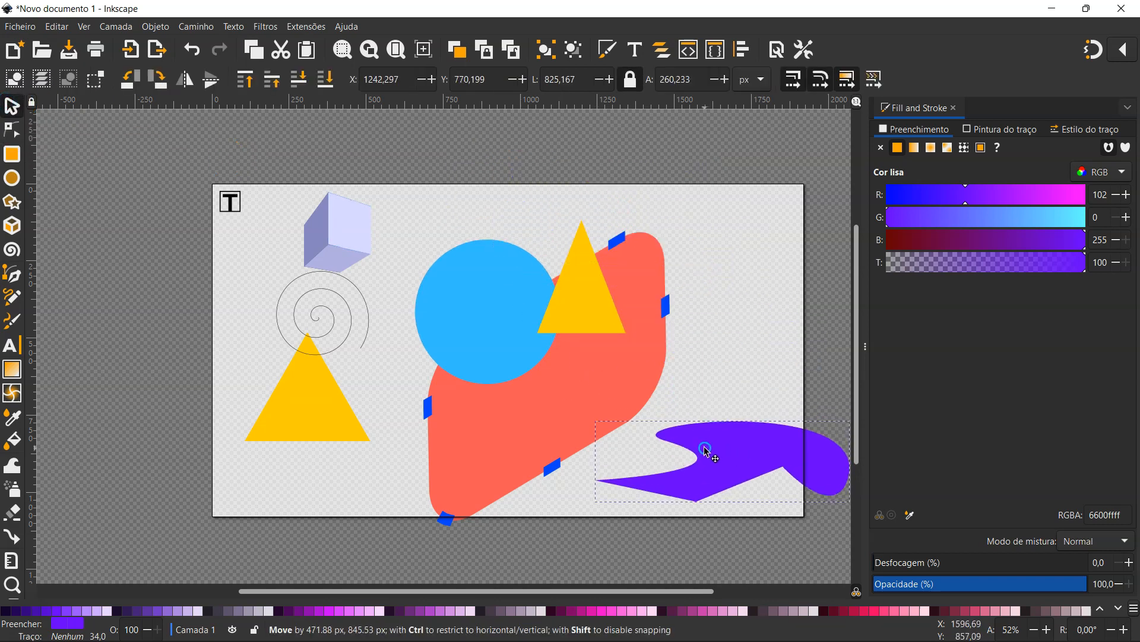
{"action": "left_click", "coordinate": [237, 310]}
Draw a closed irregular freehand shape with the Pencil tool across the page's left edge, beside the spiral and large triangle.
{"action": "left_click", "coordinate": [12, 297]}
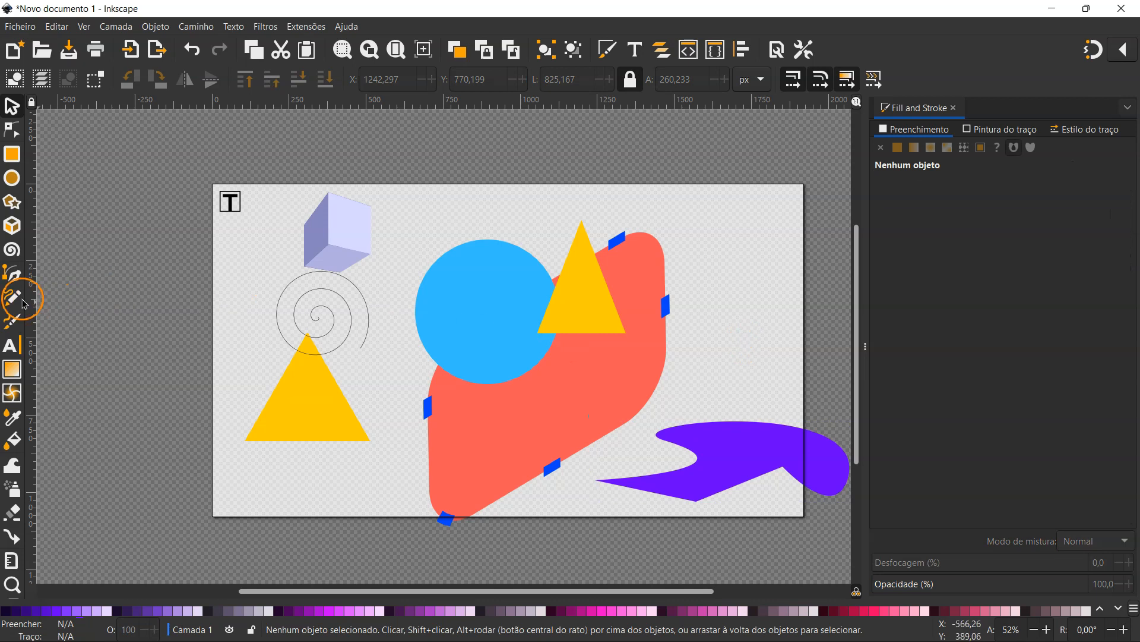
{"action": "mouse_move", "coordinate": [227, 307]}
{"action": "left_mouse_down"}
{"action": "mouse_move", "coordinate": [205, 272]}
{"action": "mouse_move", "coordinate": [166, 303]}
{"action": "left_mouse_up"}
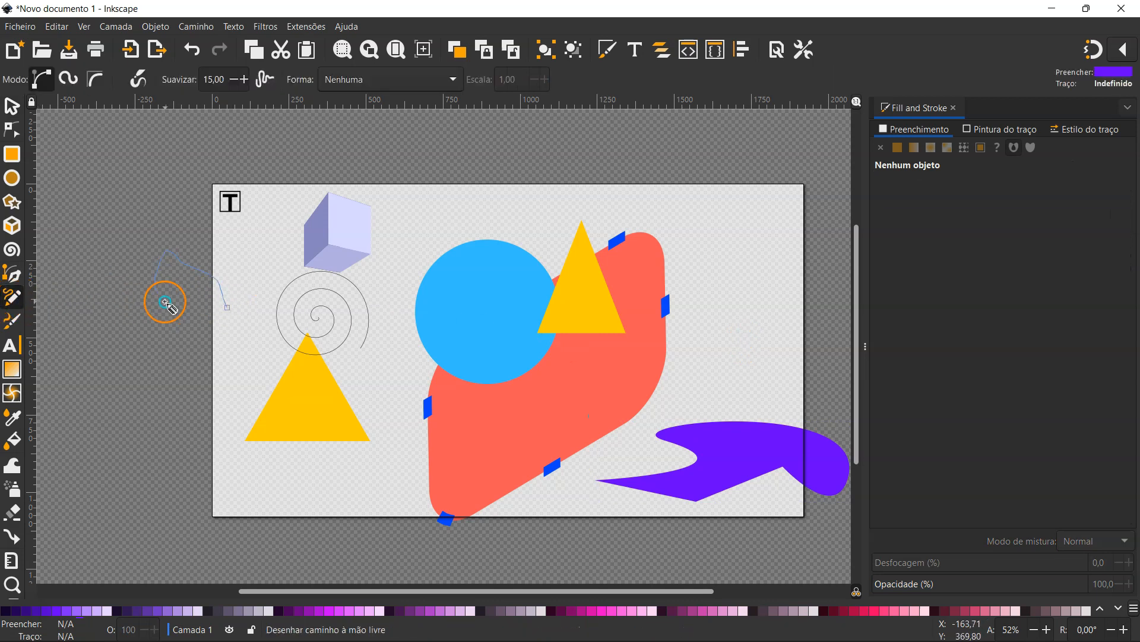
{"action": "left_click_drag", "start_coordinate": [233, 310], "coordinate": [228, 307]}
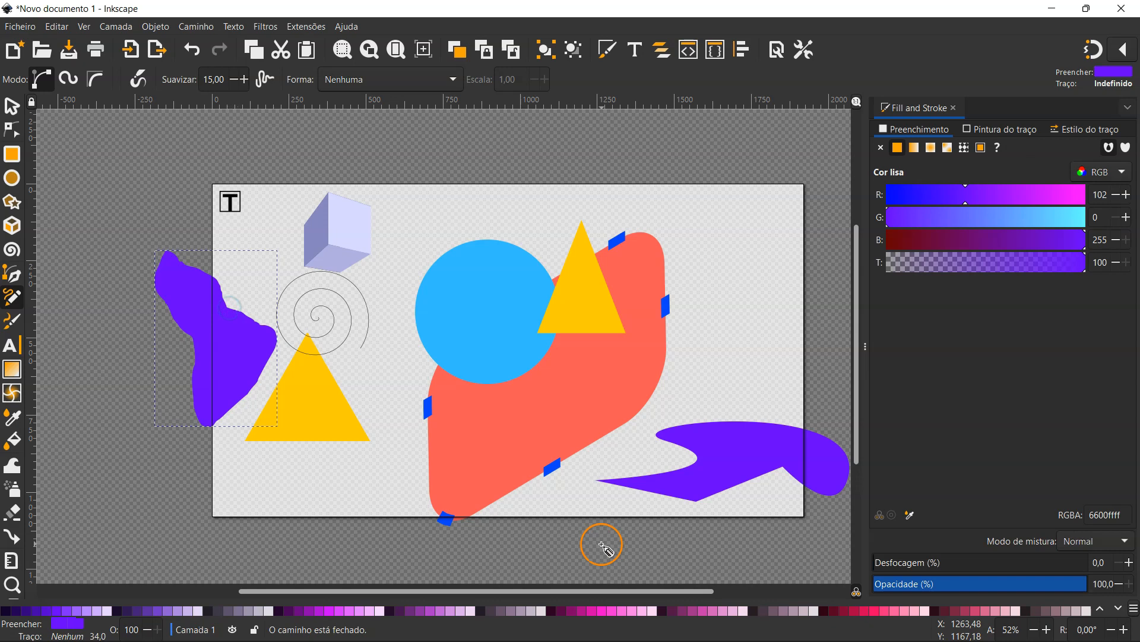
Remove the freehand shape's fill and give it an orange stroke (ff6600ff) from the basic colours of the palette.
{"action": "left_click", "coordinate": [1100, 609]}
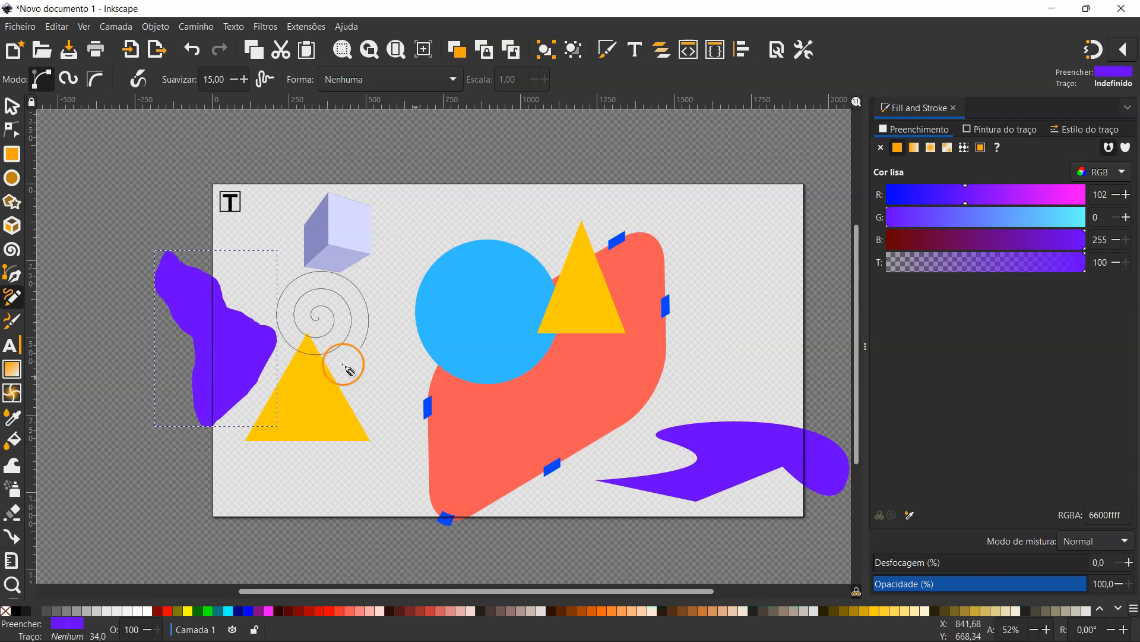
{"action": "right_click", "coordinate": [4, 611]}
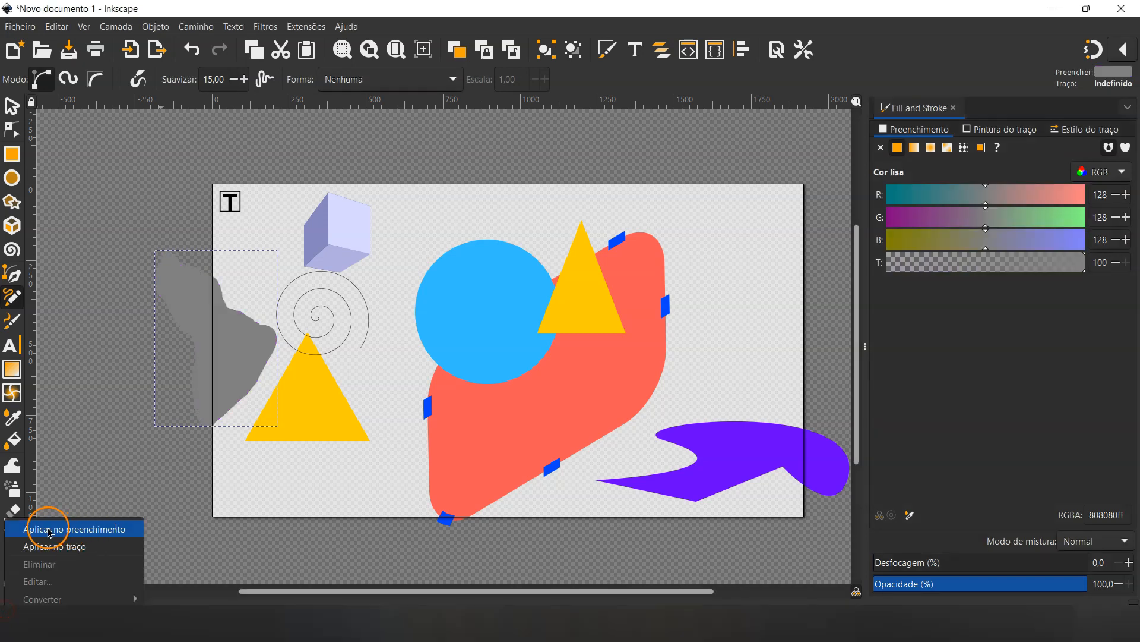
{"action": "left_click", "coordinate": [87, 530]}
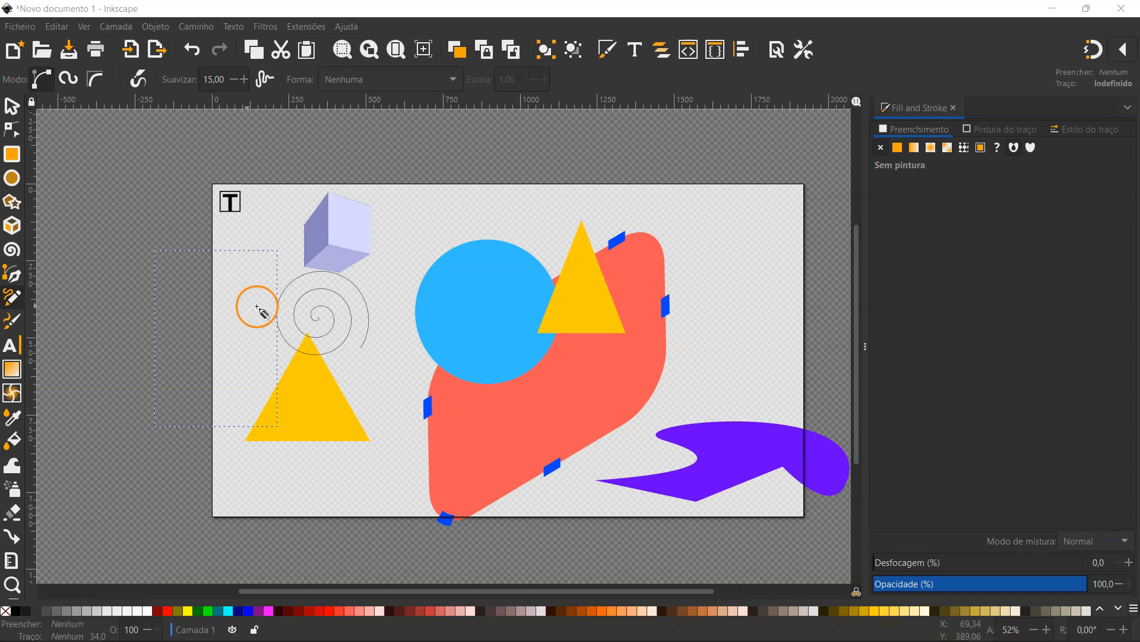
{"action": "right_click", "coordinate": [606, 610]}
{"action": "left_click", "coordinate": [657, 546]}
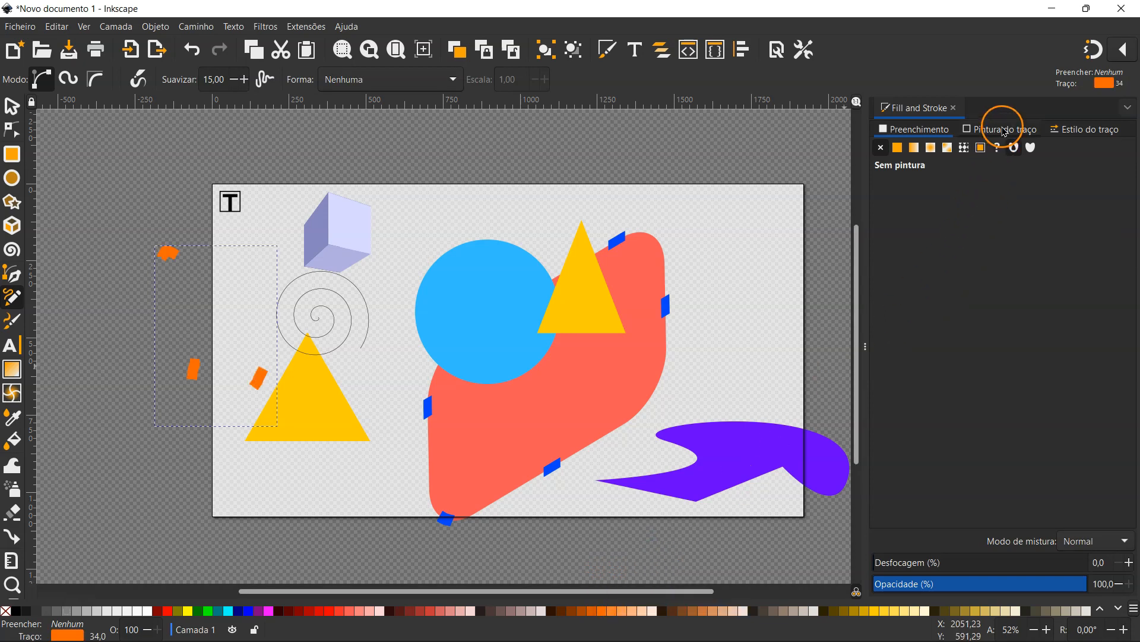
Make the freehand shape's stroke solid instead of dotted and set its width to 10 px.
{"action": "left_click", "coordinate": [1070, 134]}
{"action": "left_click", "coordinate": [999, 176]}
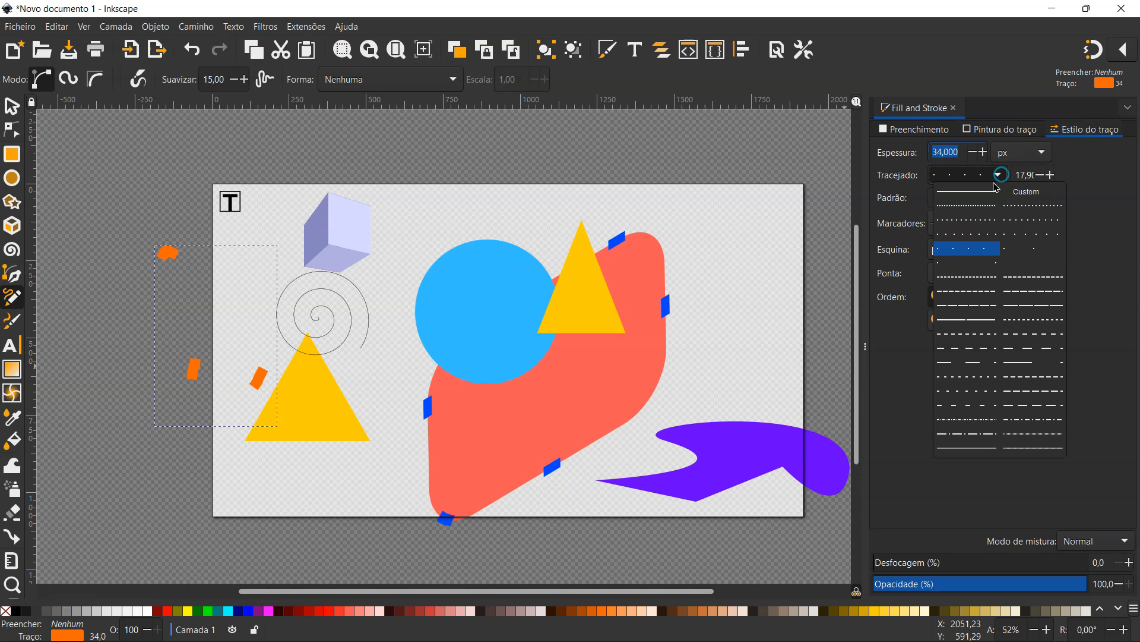
{"action": "left_click", "coordinate": [980, 192]}
{"action": "type", "text": "10"}
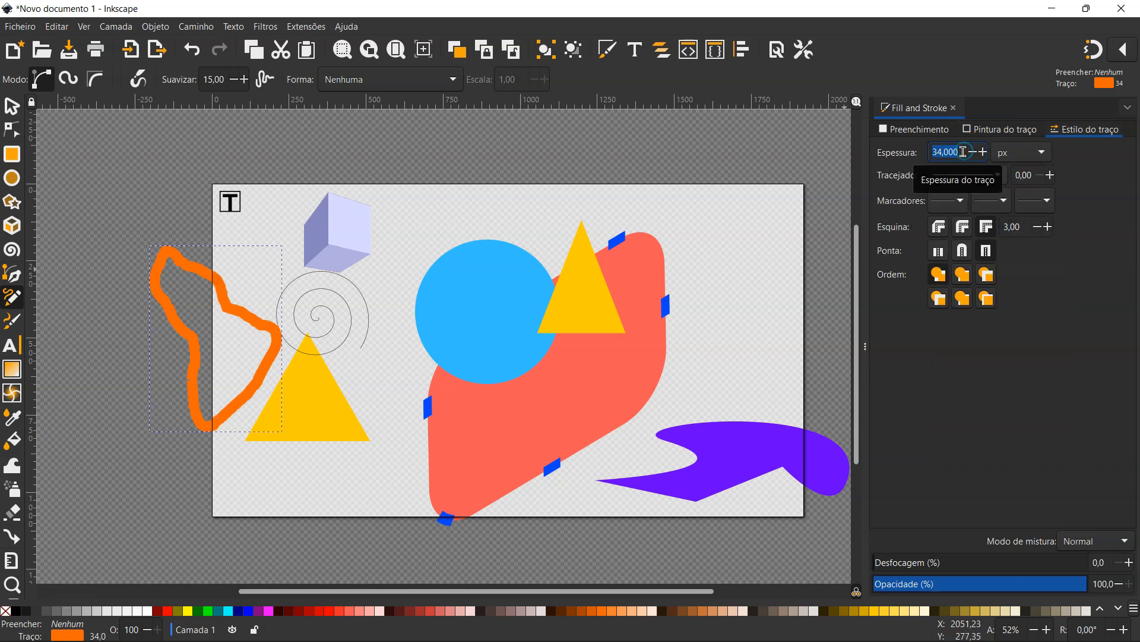
{"action": "key", "text": "Return"}
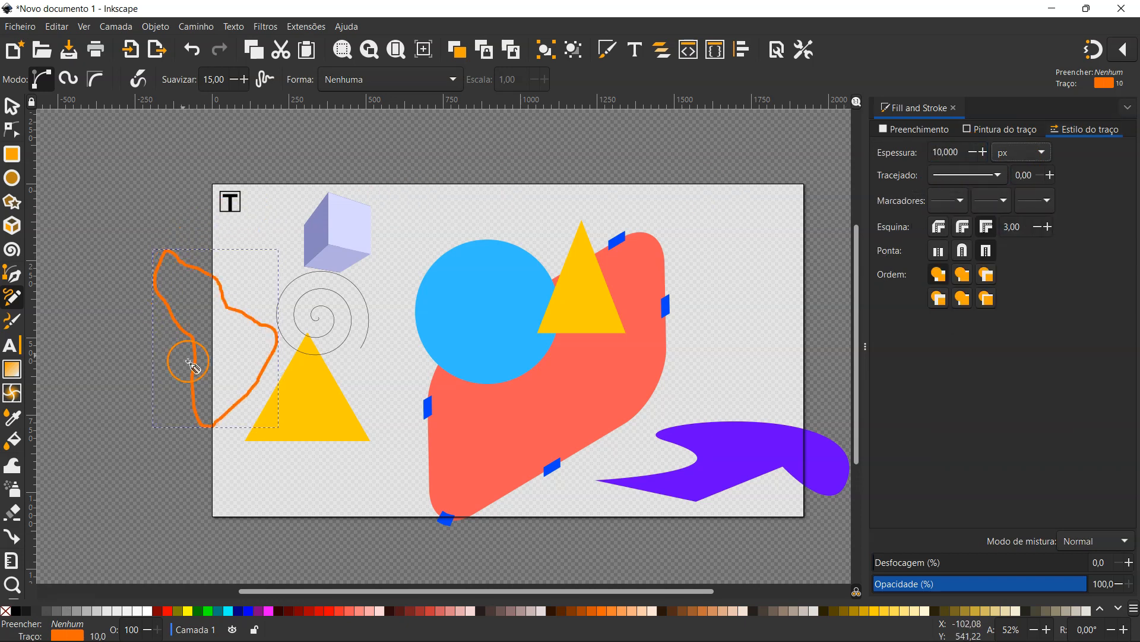
Draw a looping calligraphic line about 928 px wide above the circle with the Calligraphy tool, using blue (#0000FF) as fill.
{"action": "left_click", "coordinate": [13, 325]}
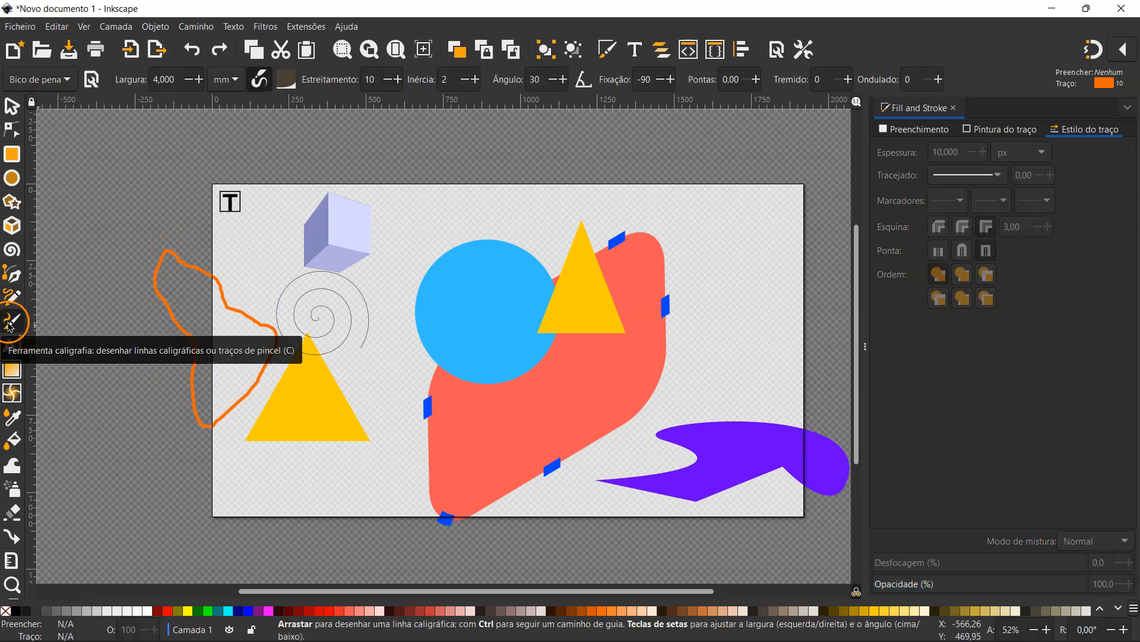
{"action": "left_click", "coordinate": [248, 611]}
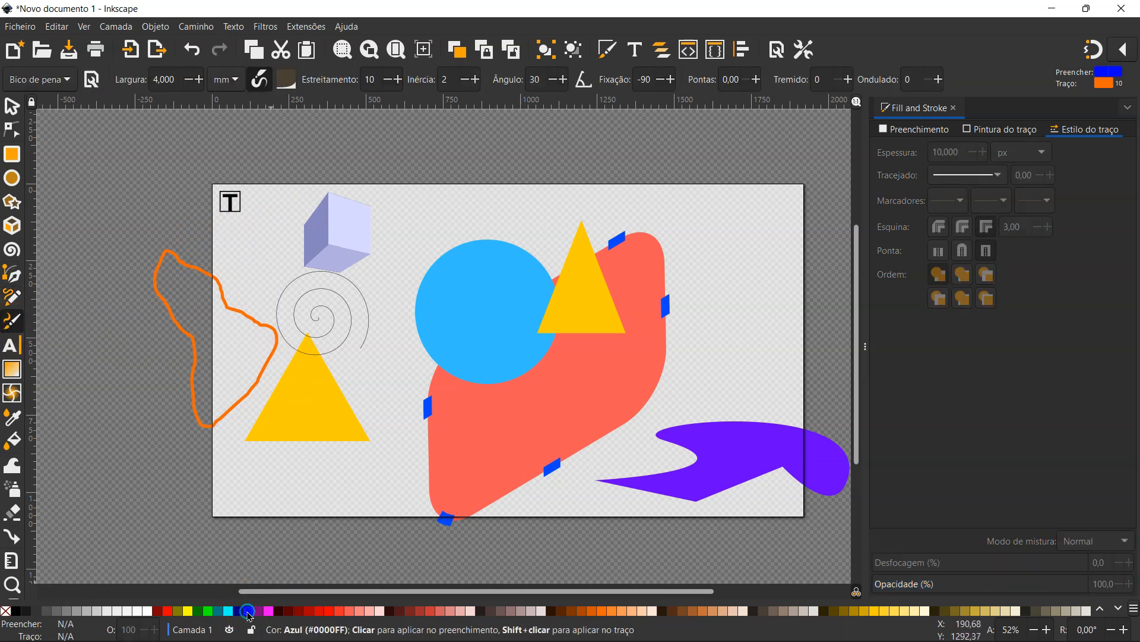
{"action": "mouse_move", "coordinate": [445, 165]}
{"action": "left_mouse_down"}
{"action": "mouse_move", "coordinate": [510, 189]}
{"action": "mouse_move", "coordinate": [512, 164]}
{"action": "mouse_move", "coordinate": [490, 226]}
{"action": "mouse_move", "coordinate": [461, 202]}
{"action": "mouse_move", "coordinate": [520, 217]}
{"action": "mouse_move", "coordinate": [591, 188]}
{"action": "mouse_move", "coordinate": [511, 212]}
{"action": "mouse_move", "coordinate": [679, 195]}
{"action": "mouse_move", "coordinate": [675, 216]}
{"action": "mouse_move", "coordinate": [729, 214]}
{"action": "left_mouse_up"}
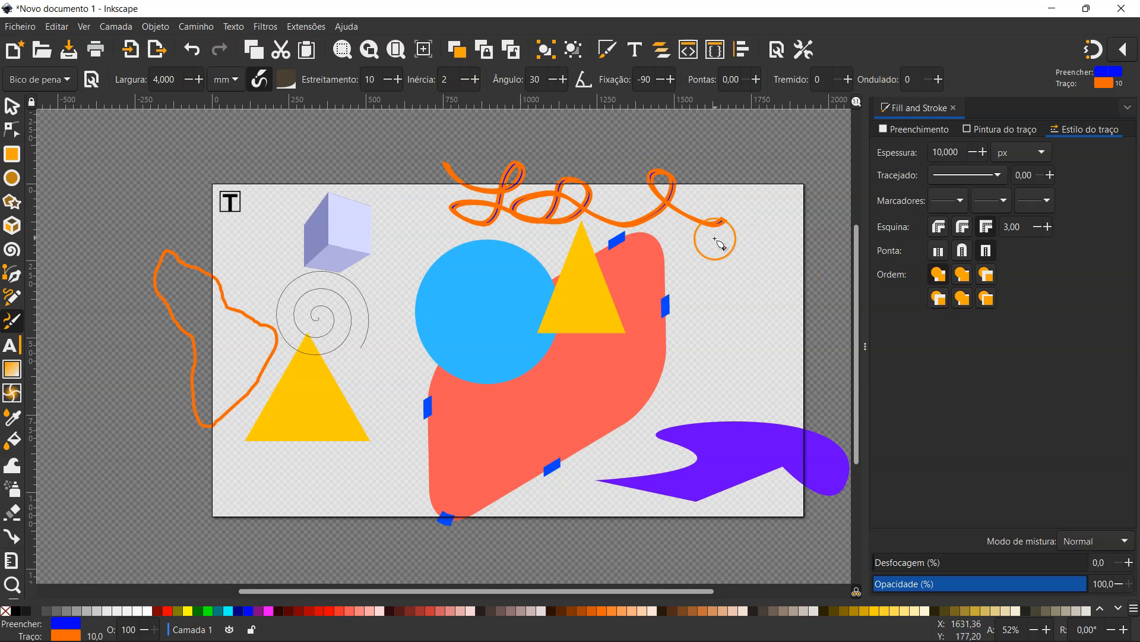
Remove the stroke paint from the calligraphic line, keeping only its blue fill.
{"action": "left_click", "coordinate": [12, 109]}
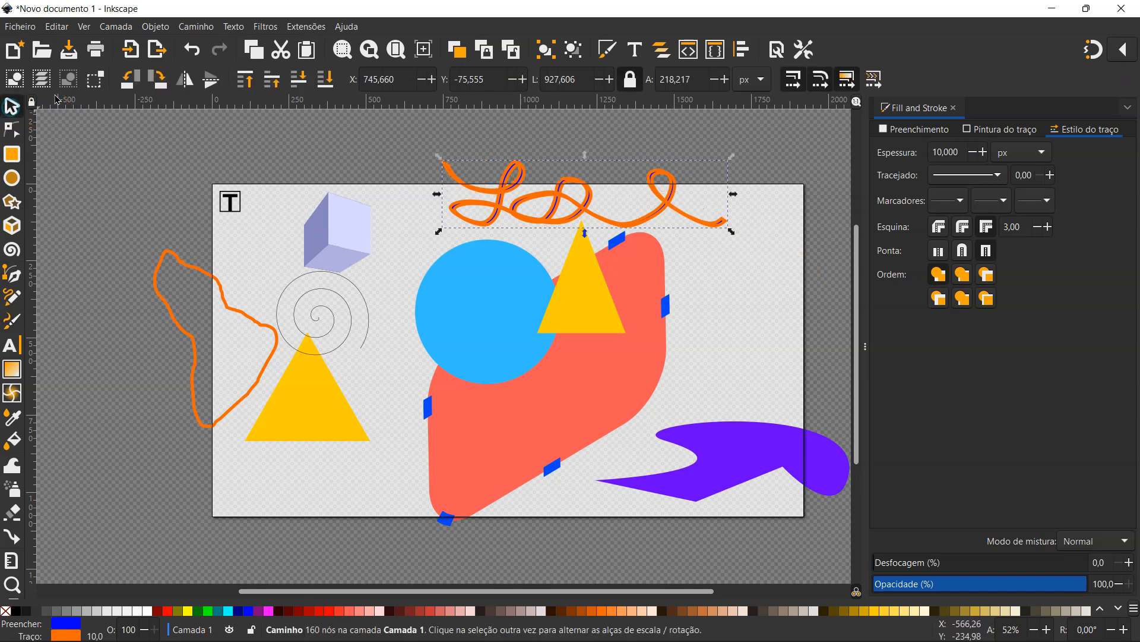
{"action": "left_click", "coordinate": [589, 197]}
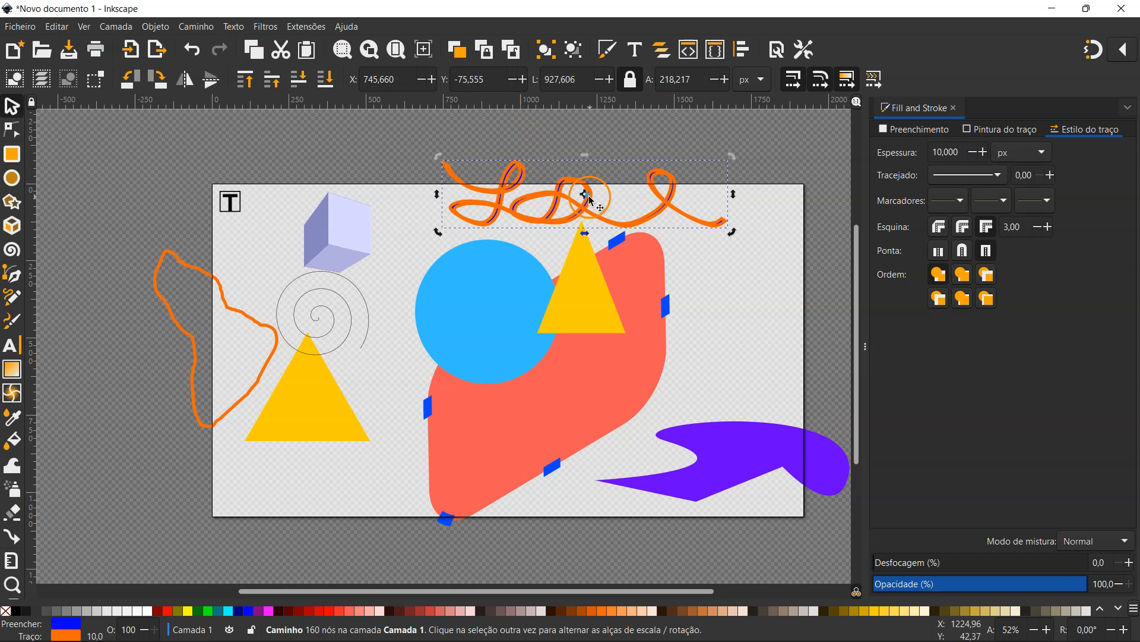
{"action": "left_click", "coordinate": [998, 128]}
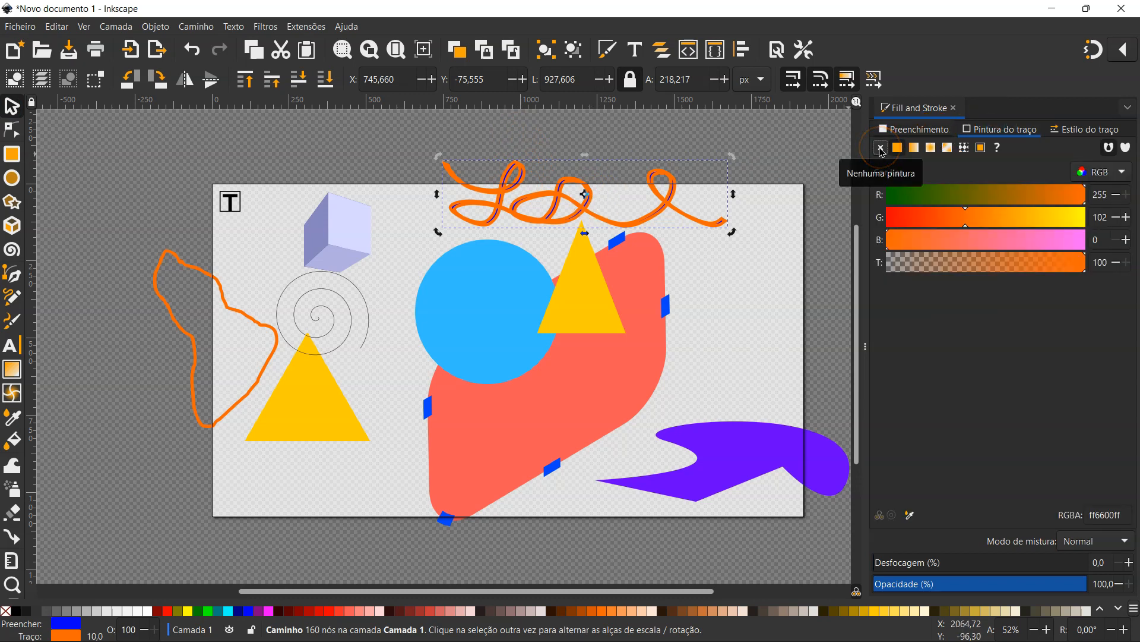
{"action": "left_click", "coordinate": [881, 148]}
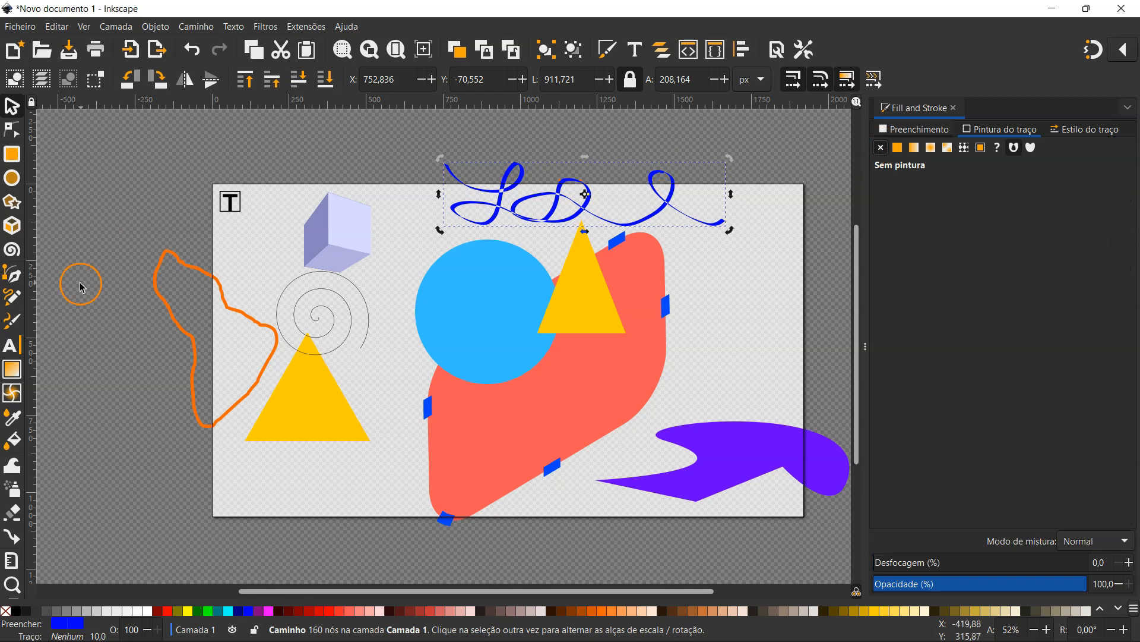
Add the text "tutor.hugof.pt" just outside the page, to the lower left of the large triangle.
{"action": "left_click", "coordinate": [11, 344]}
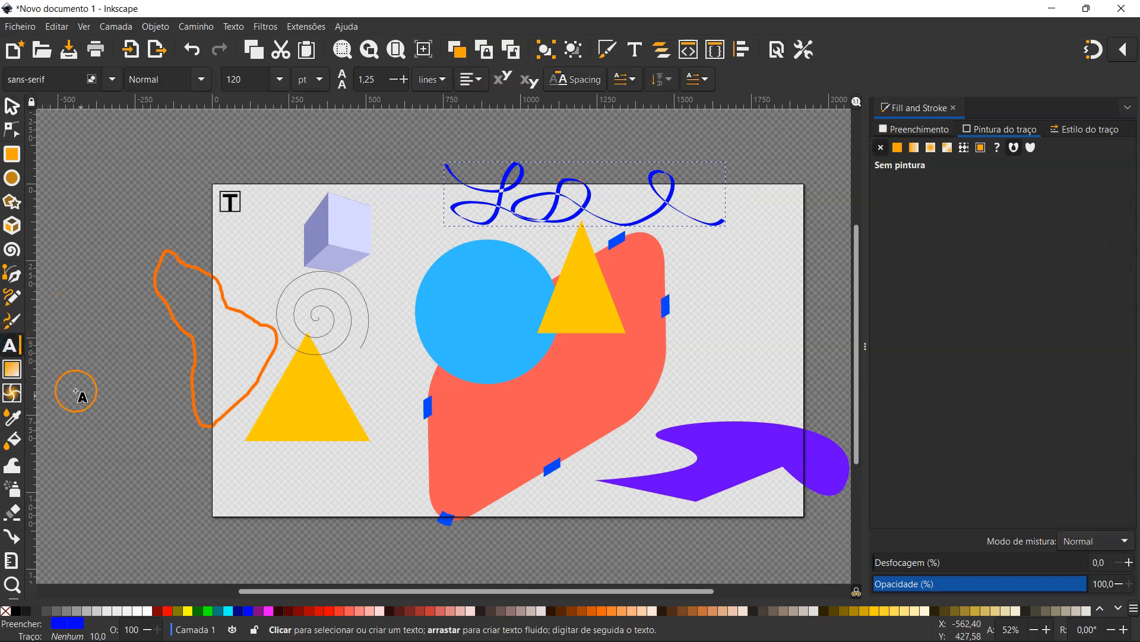
{"action": "left_click", "coordinate": [103, 446]}
{"action": "type", "text": "sdfasdf"}
{"action": "key", "text": "BackSpace"}
{"action": "key", "text": "BackSpace"}
{"action": "key", "text": "BackSpace"}
{"action": "key", "text": "BackSpace"}
{"action": "key", "text": "BackSpace"}
{"action": "key", "text": "BackSpace"}
{"action": "key", "text": "BackSpace"}
{"action": "type", "text": "tutor.hugof.pt"}
Fill the whole text with black (000000ff) and move it onto the page, just below the large triangle.
{"action": "key", "text": "ctrl+a"}
{"action": "left_click", "coordinate": [903, 126]}
{"action": "left_click_drag", "start_coordinate": [927, 241], "coordinate": [828, 251]}
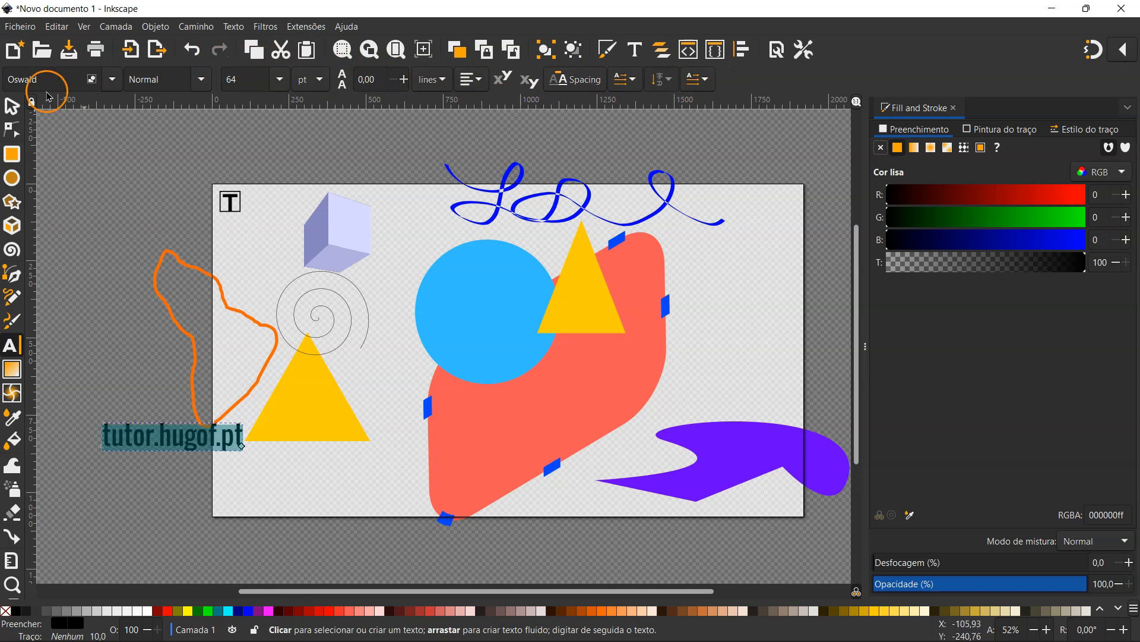
{"action": "left_click", "coordinate": [12, 106]}
{"action": "left_click_drag", "start_coordinate": [185, 448], "coordinate": [314, 474]}
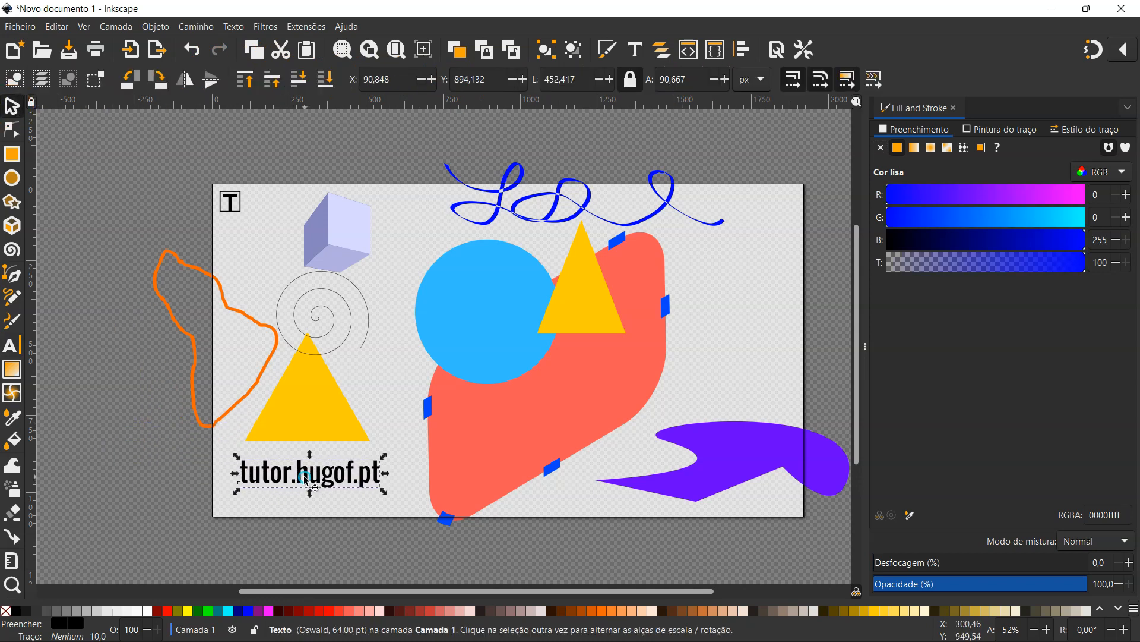
Apply a blue linear gradient diagonally across the text and set its end stop's opacity to 100.
{"action": "left_click", "coordinate": [21, 374]}
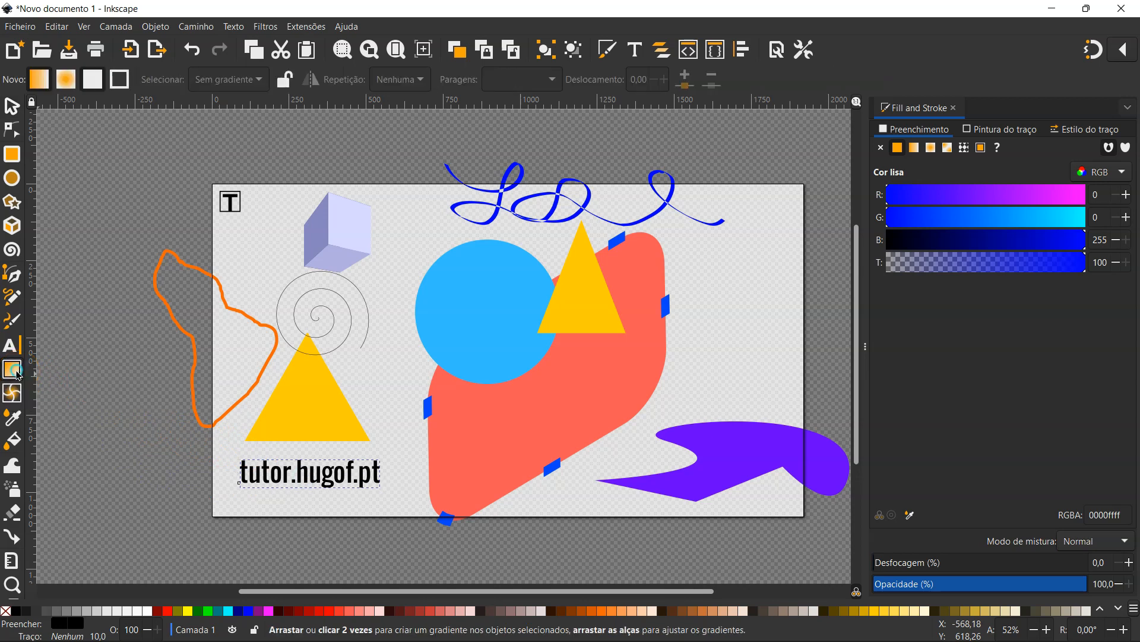
{"action": "left_click_drag", "start_coordinate": [247, 474], "coordinate": [235, 498]}
{"action": "left_click_drag", "start_coordinate": [321, 443], "coordinate": [365, 460]}
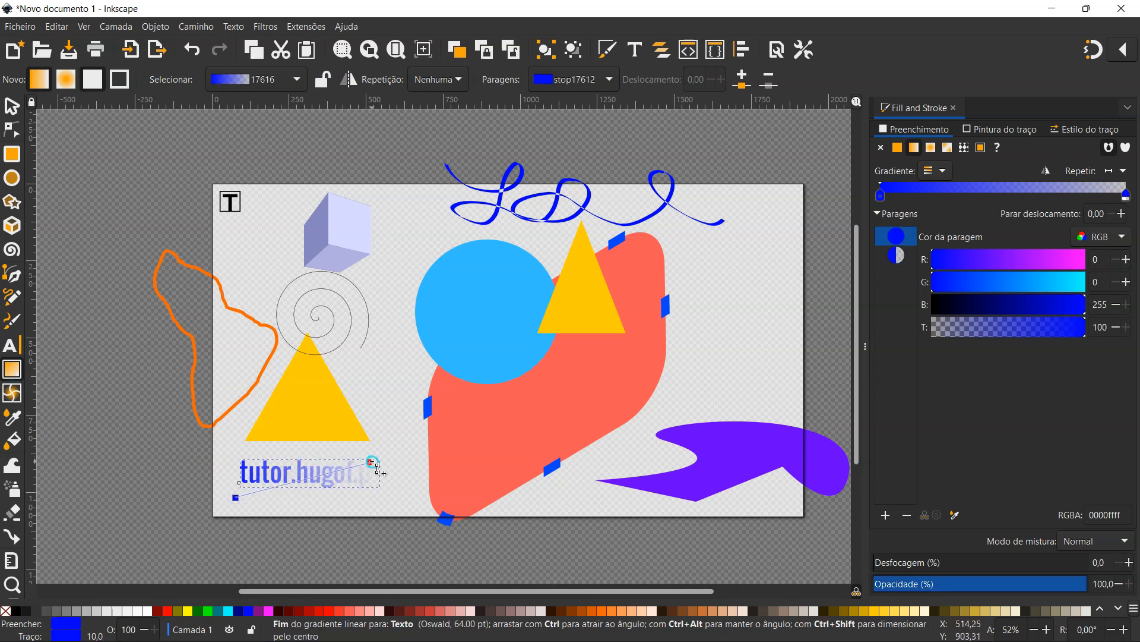
{"action": "left_click", "coordinate": [381, 457]}
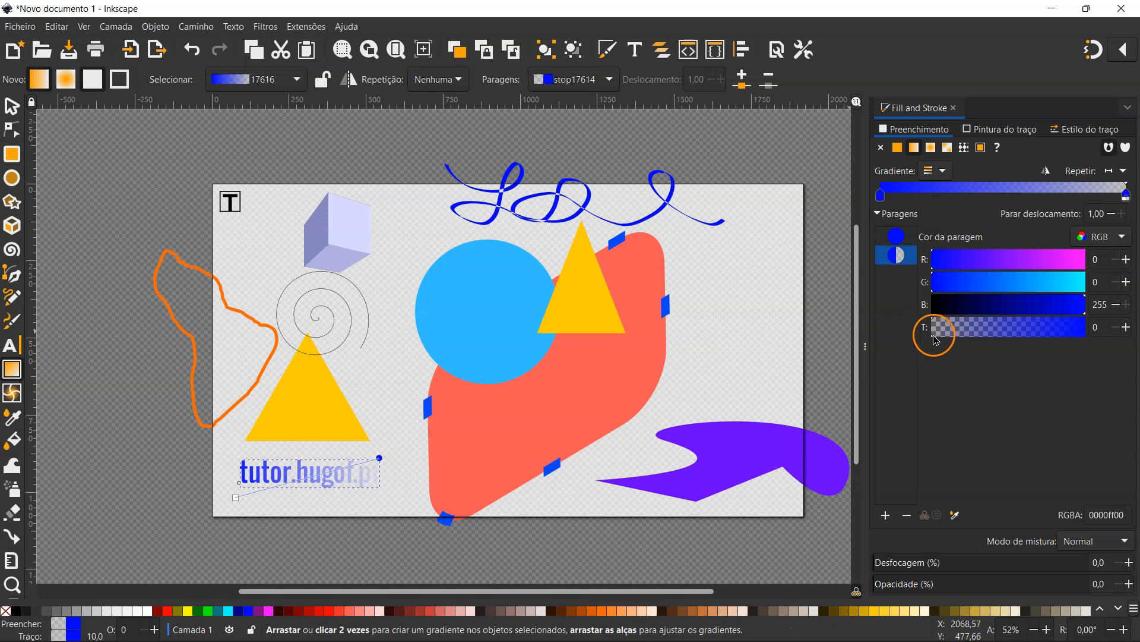
{"action": "left_click_drag", "start_coordinate": [942, 333], "coordinate": [1093, 327]}
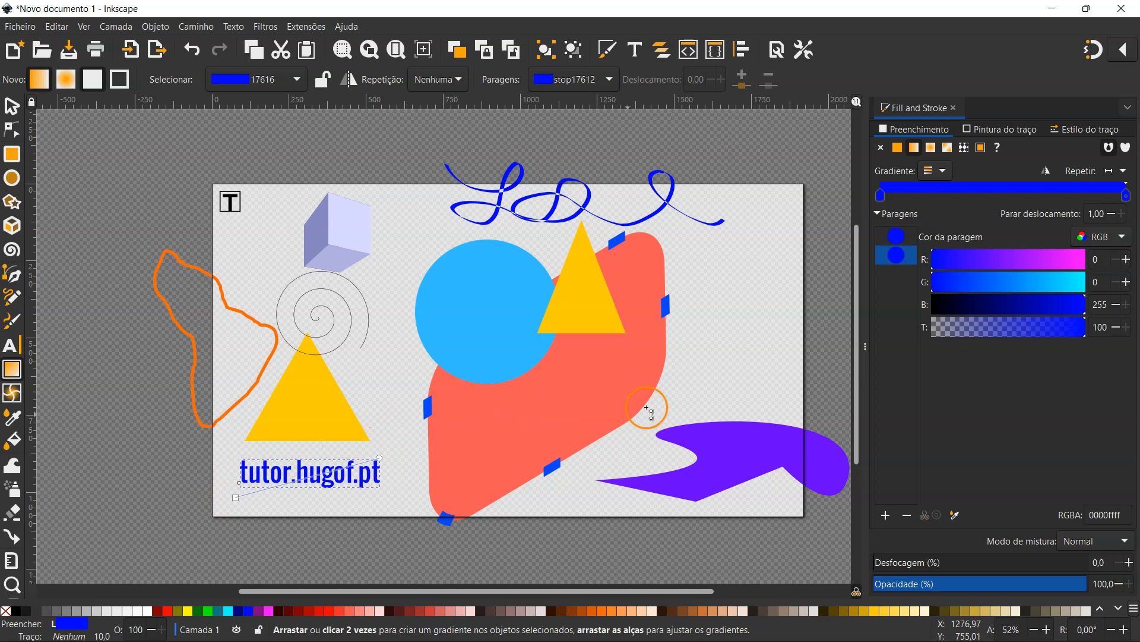
Recolour the text gradient with magenta (ff00ffff) at its end stop and cyan (00ffffff) at its start stop.
{"action": "left_click", "coordinate": [380, 459]}
{"action": "left_click_drag", "start_coordinate": [968, 262], "coordinate": [1115, 275]}
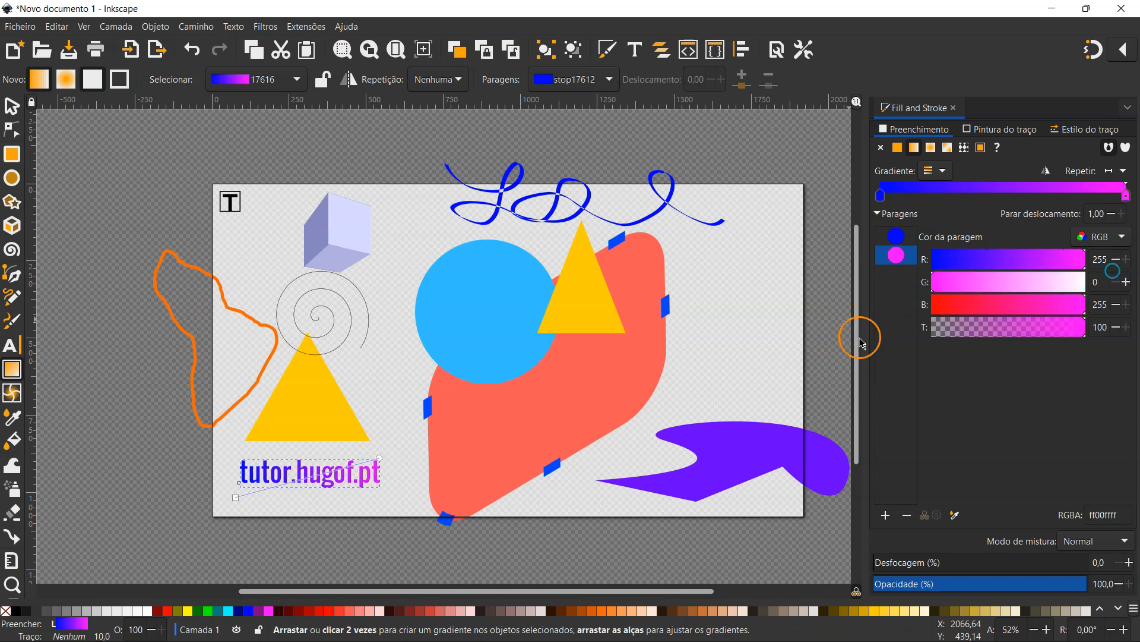
{"action": "left_click", "coordinate": [241, 489]}
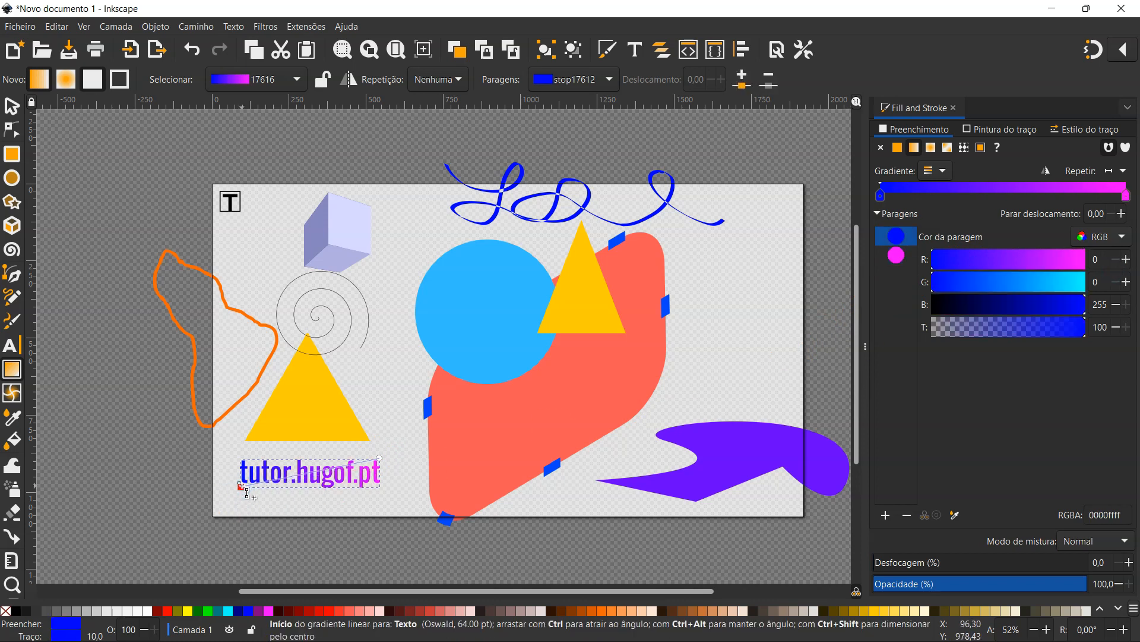
{"action": "left_click_drag", "start_coordinate": [955, 284], "coordinate": [1102, 294]}
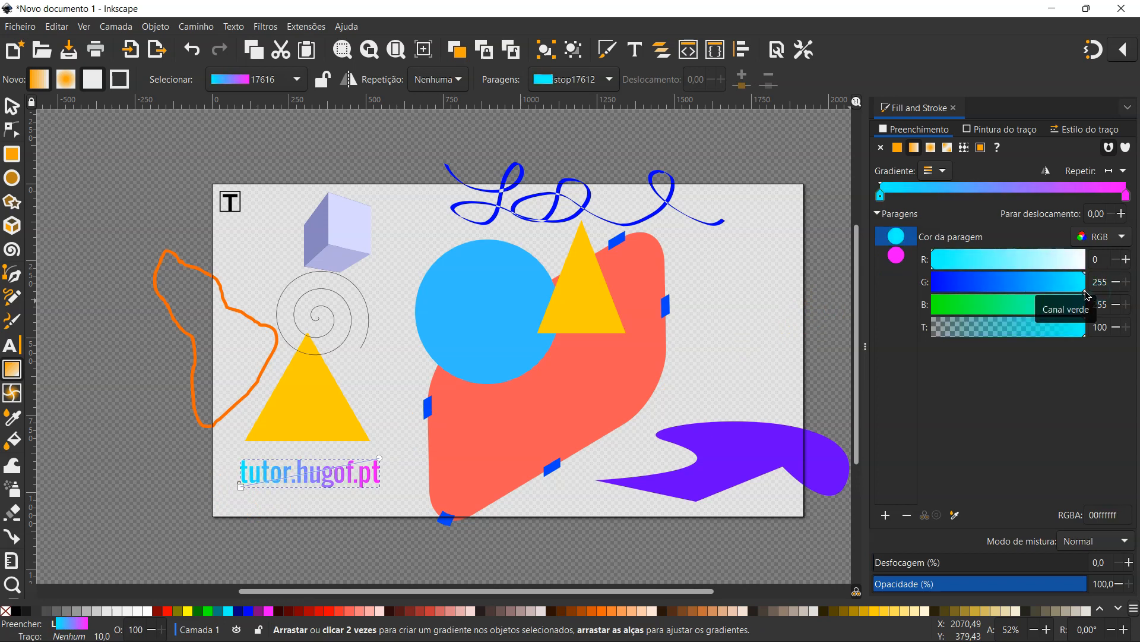
Sample the colours of the red shape and the narrow yellow triangle with the Dropper tool, with no object selected.
{"action": "left_click", "coordinate": [11, 106]}
{"action": "key", "text": "ctrl+z"}
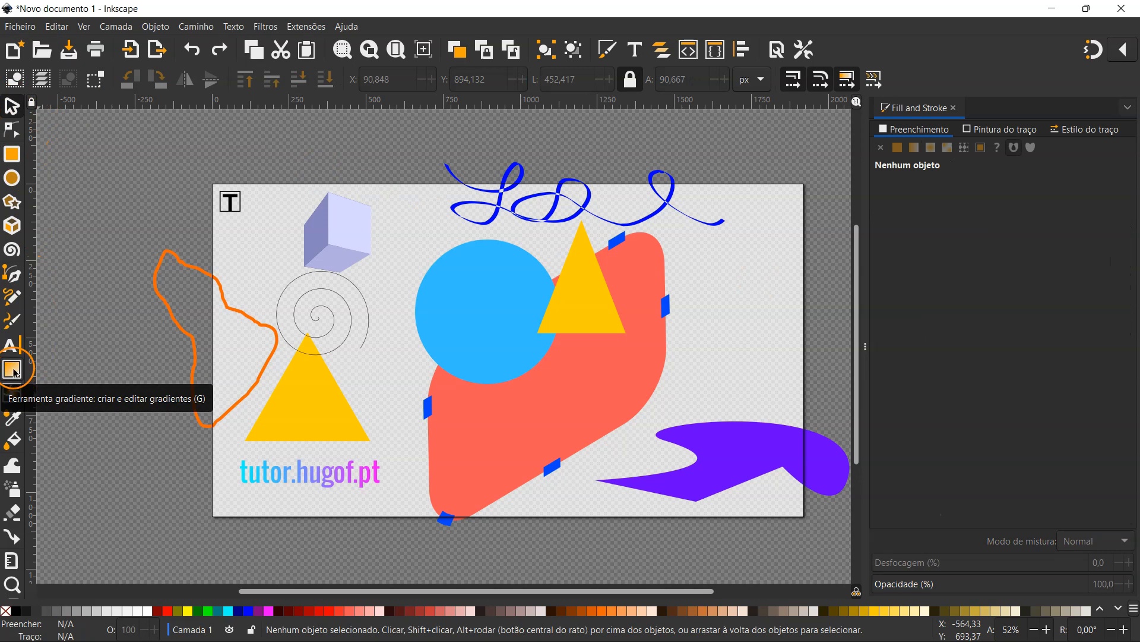
{"action": "left_click", "coordinate": [12, 417]}
{"action": "left_click", "coordinate": [455, 429]}
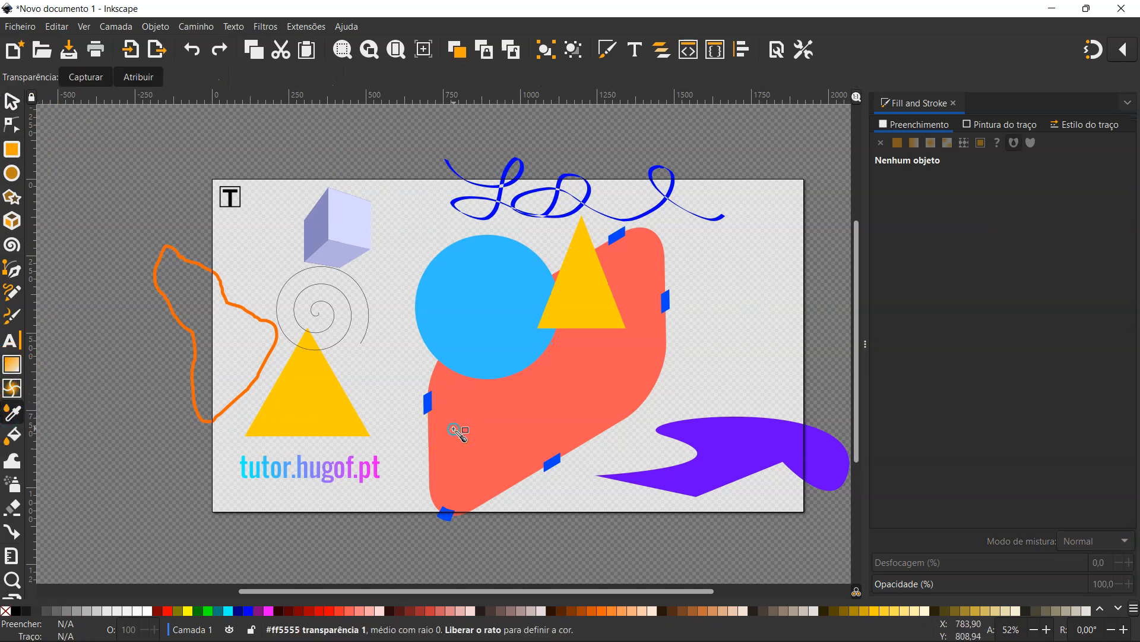
{"action": "left_click", "coordinate": [613, 369]}
{"action": "left_click", "coordinate": [588, 307]}
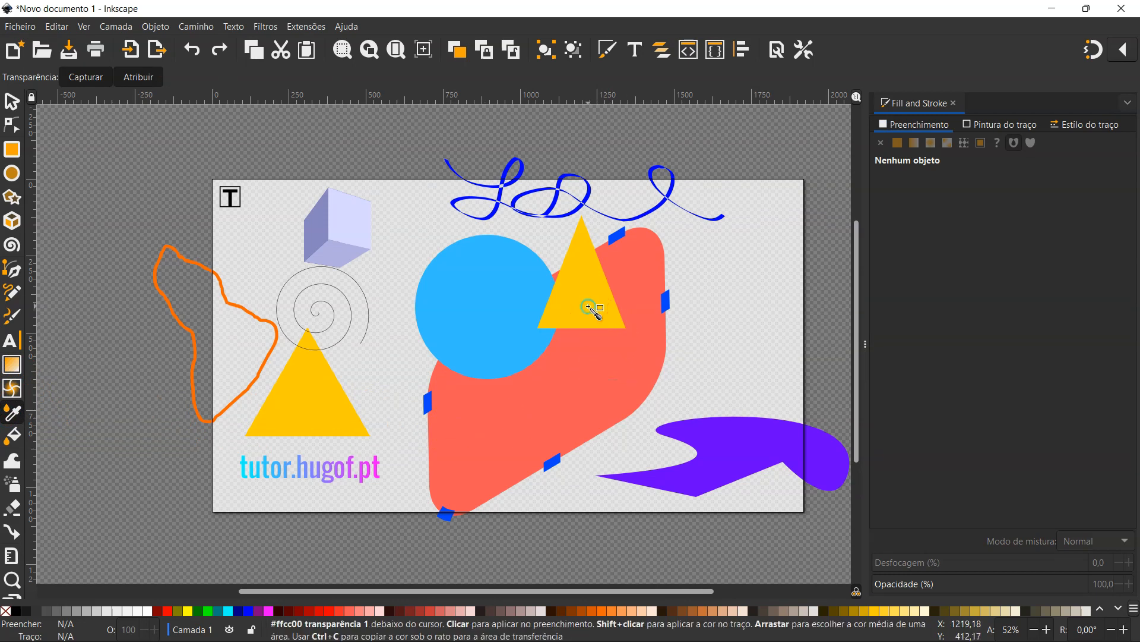
Fill the large triangle with the magenta sampled from the end of the gradient text using the Dropper tool.
{"action": "key", "text": "s"}
{"action": "left_click", "coordinate": [307, 409]}
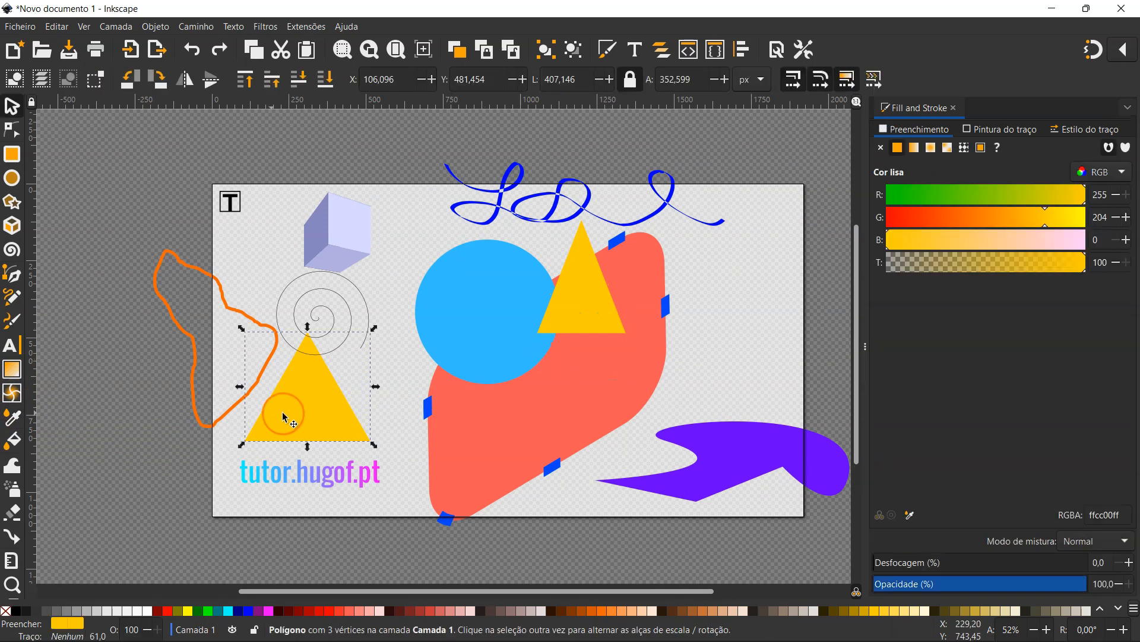
{"action": "left_click", "coordinate": [14, 418]}
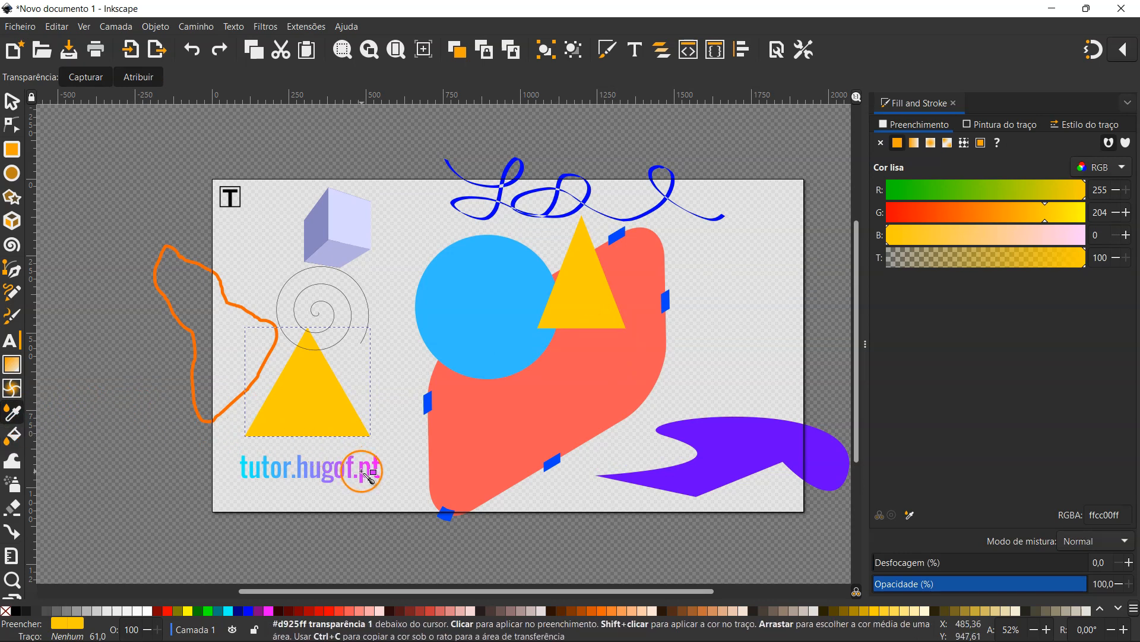
{"action": "left_click", "coordinate": [362, 473]}
{"action": "left_click", "coordinate": [376, 471]}
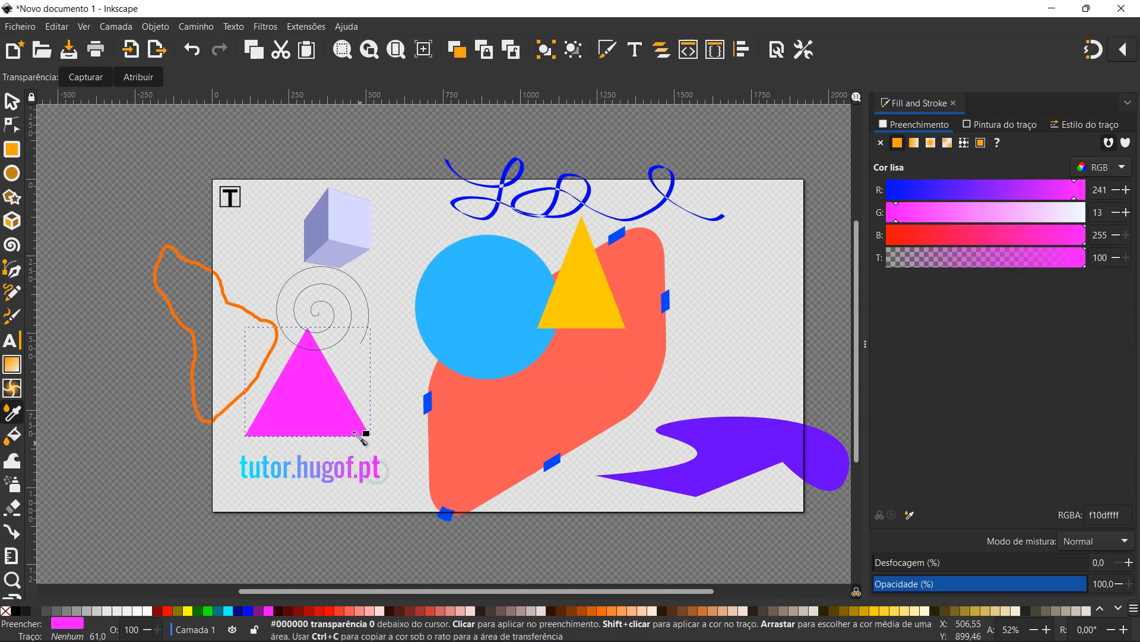
Apply the cyan sampled from the start of the text to the large triangle's stroke and make the stroke a solid line.
{"action": "left_click", "coordinate": [250, 469], "text": "shift"}
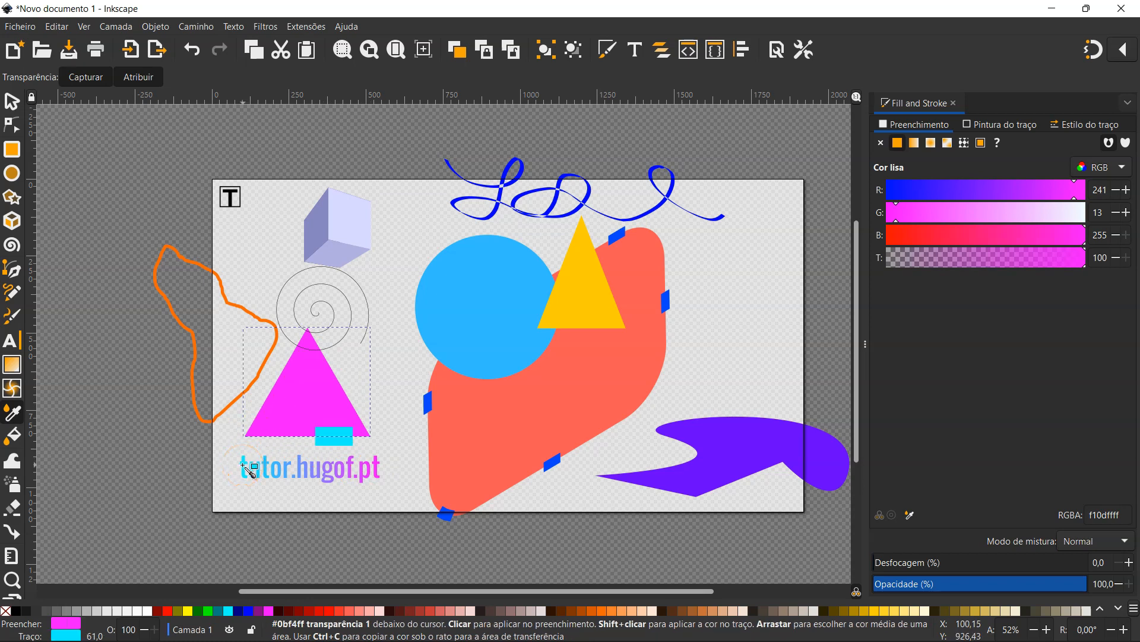
{"action": "left_click", "coordinate": [1069, 124]}
{"action": "left_click", "coordinate": [971, 171]}
{"action": "left_click", "coordinate": [967, 186]}
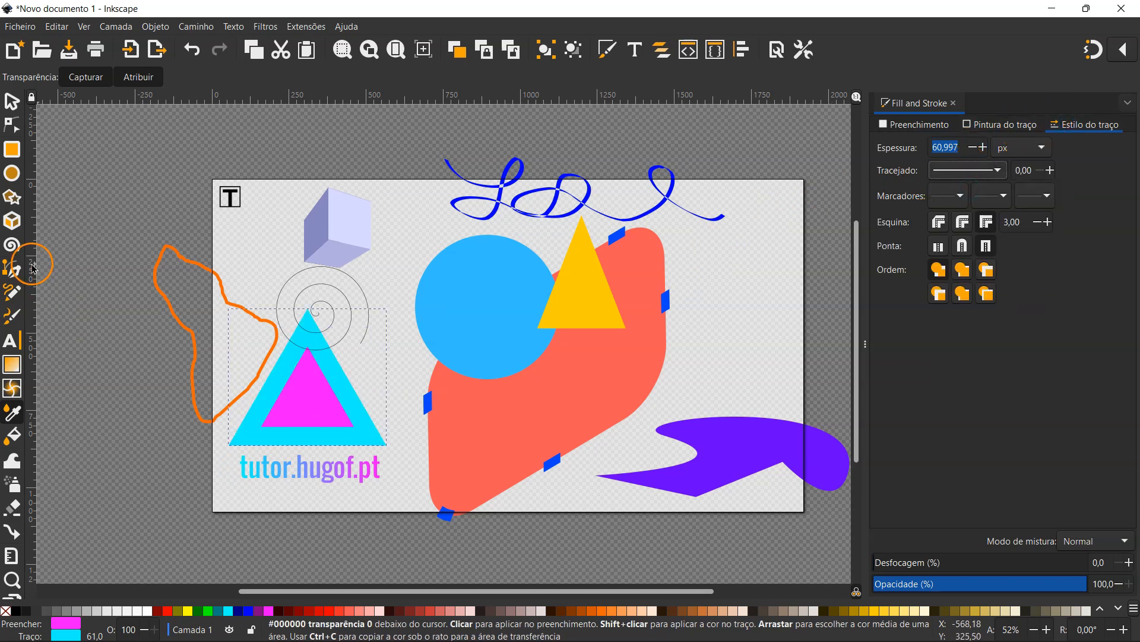
Move the purple shape over the red shape's lower edge and bucket-fill the enclosed gap with yellow #FFCC00, without a stroke.
{"action": "left_click", "coordinate": [12, 102]}
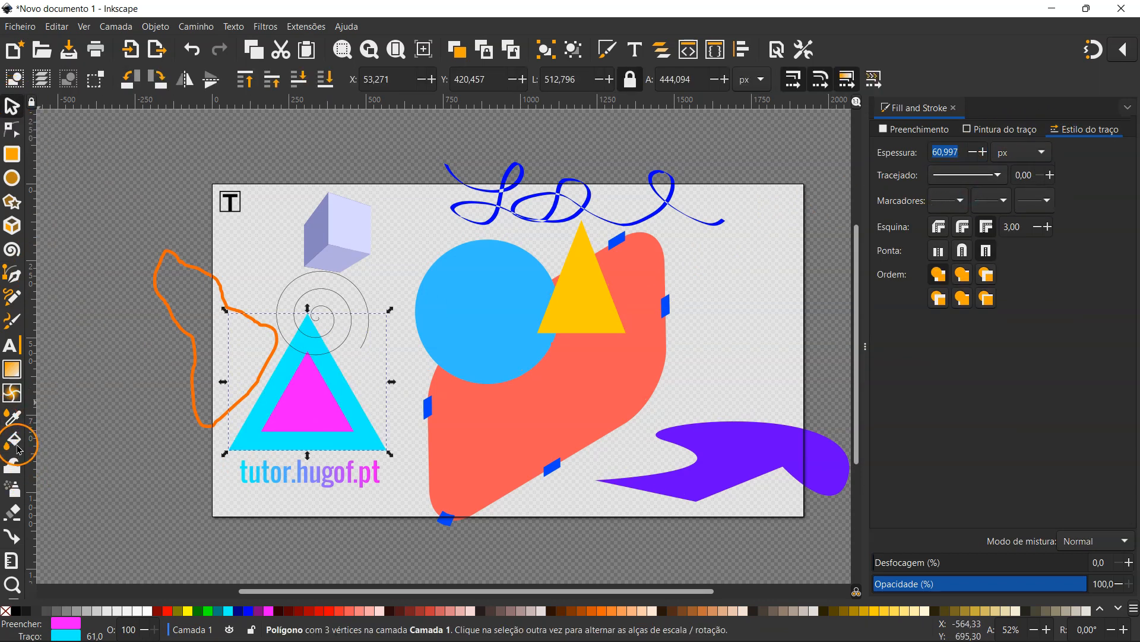
{"action": "left_click", "coordinate": [749, 467]}
{"action": "left_click_drag", "start_coordinate": [748, 466], "coordinate": [724, 431]}
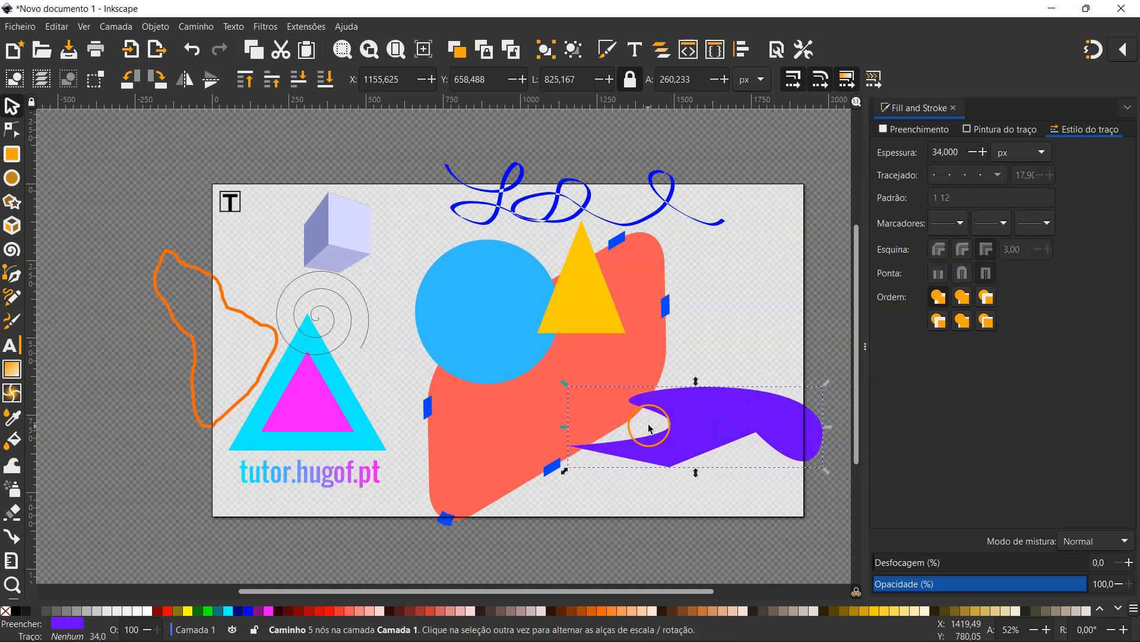
{"action": "key", "text": "u"}
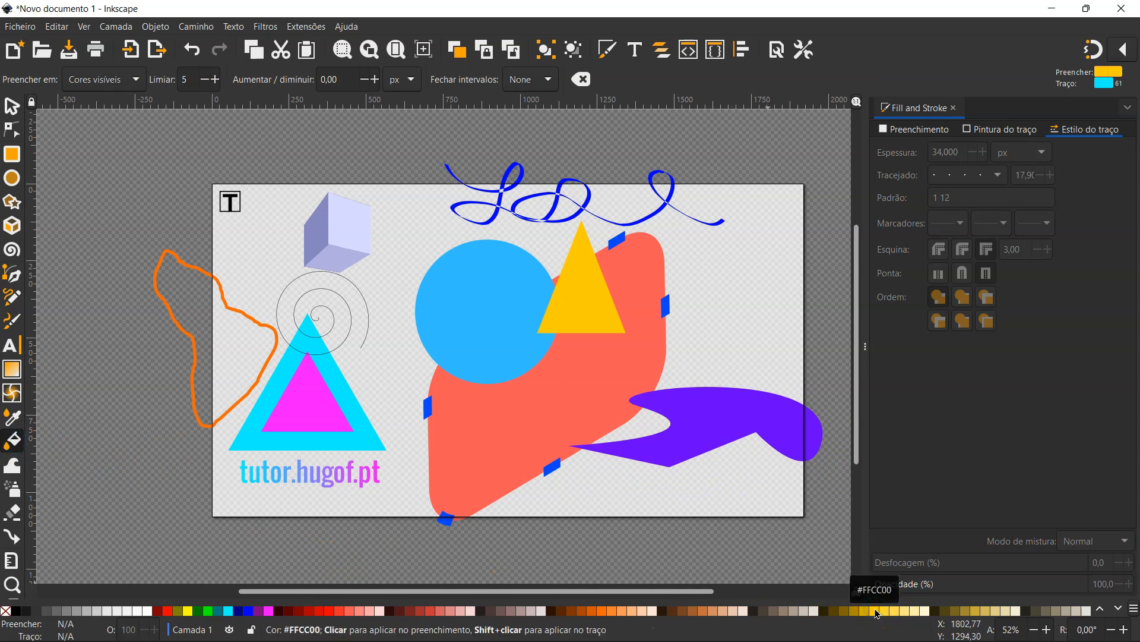
{"action": "left_click", "coordinate": [658, 425]}
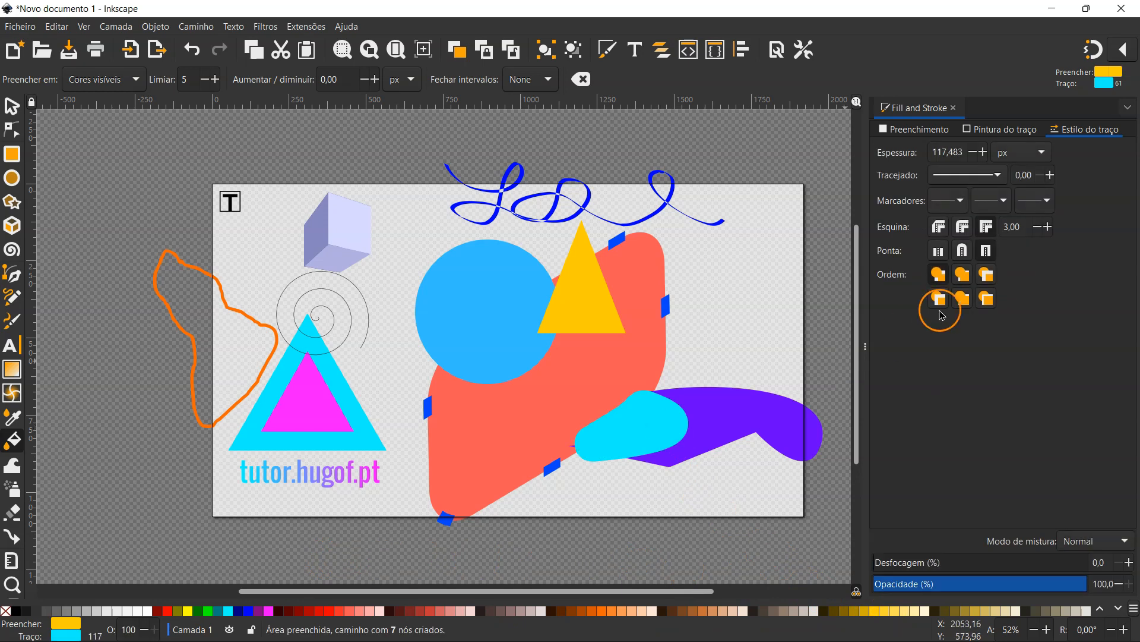
{"action": "left_click", "coordinate": [977, 130]}
{"action": "left_click", "coordinate": [881, 148]}
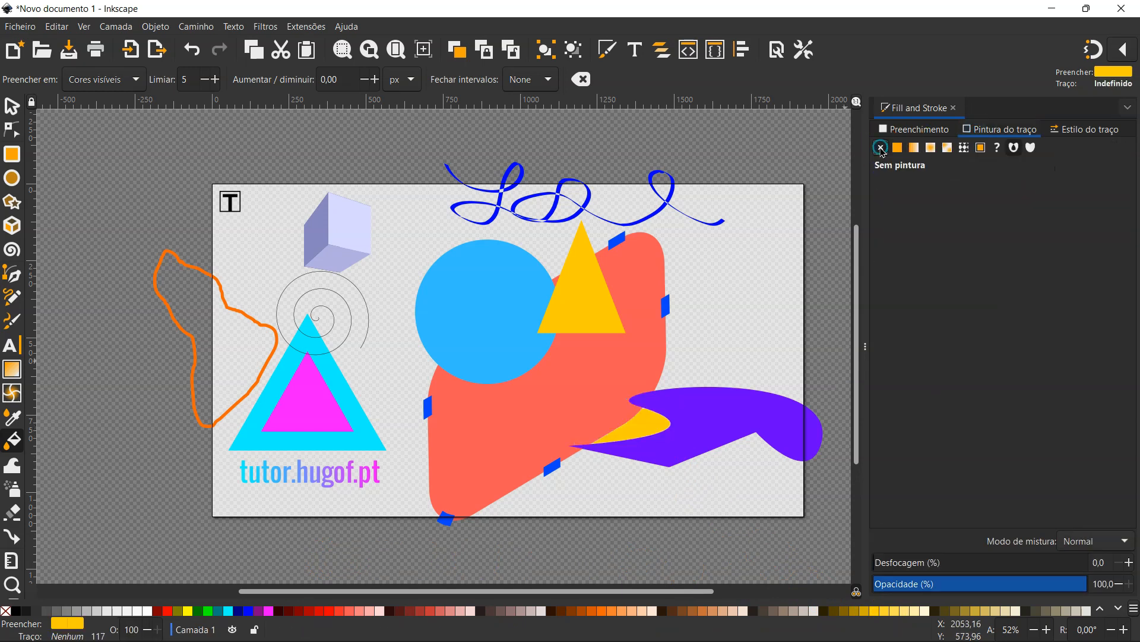
Move the purple shape and the small yellow filled piece away from the red shape, leaving them separated.
{"action": "left_click", "coordinate": [12, 106]}
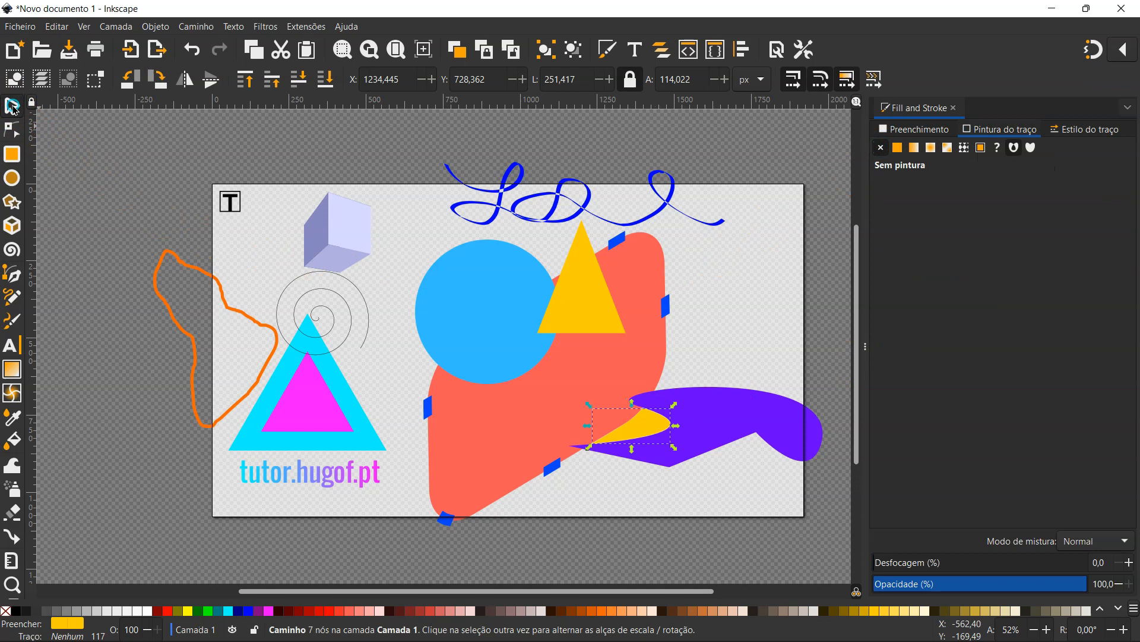
{"action": "left_click_drag", "start_coordinate": [705, 424], "coordinate": [750, 444]}
{"action": "left_click_drag", "start_coordinate": [662, 429], "coordinate": [672, 436]}
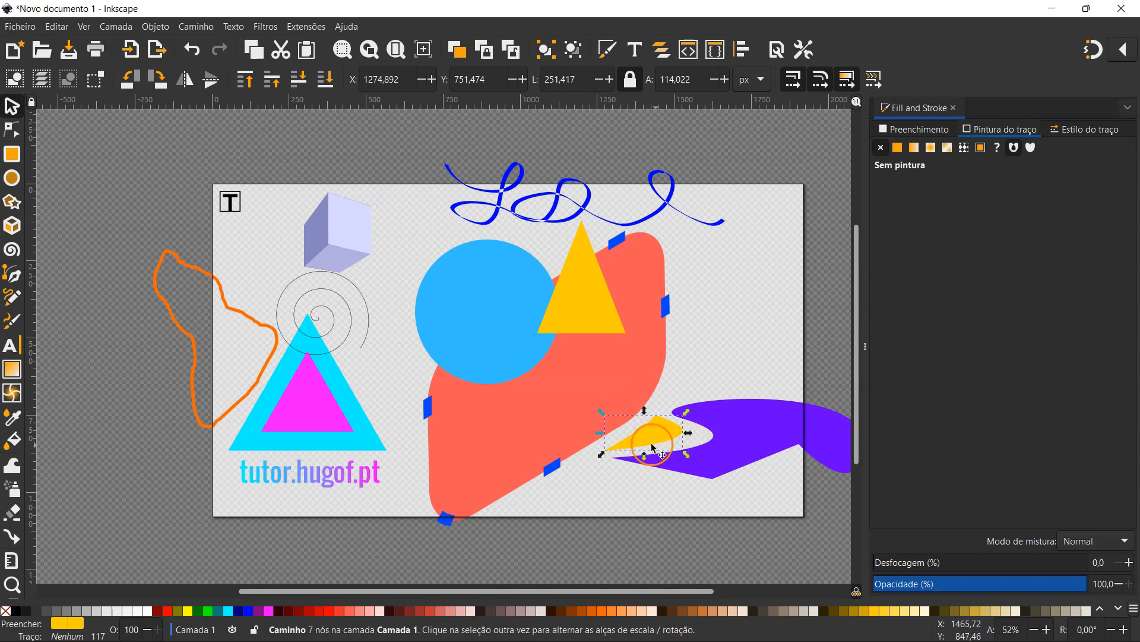
{"action": "left_click", "coordinate": [736, 438]}
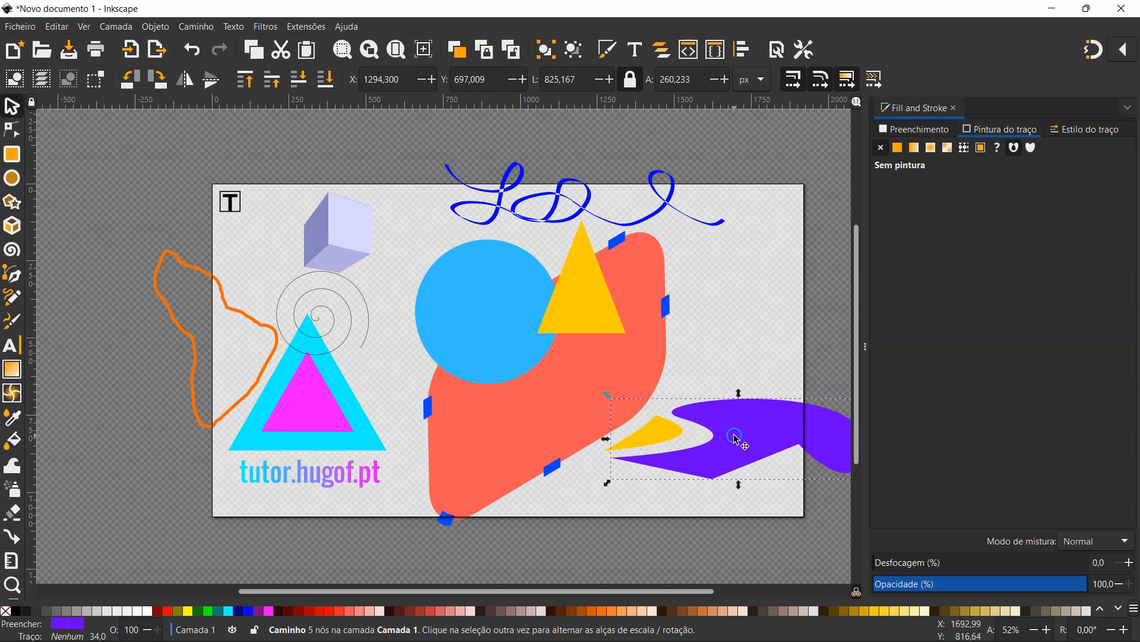
{"action": "left_click", "coordinate": [569, 499]}
Try pushing the objects on the left half of the page with the Tweak tool, and undo the changes.
{"action": "left_click", "coordinate": [12, 466]}
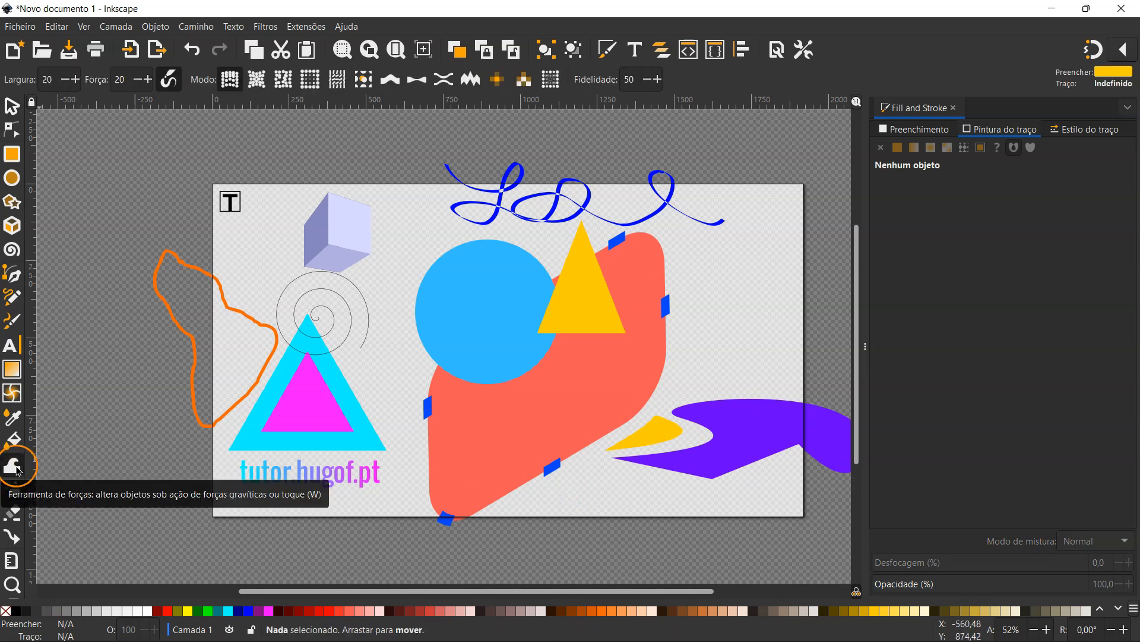
{"action": "left_click", "coordinate": [13, 107]}
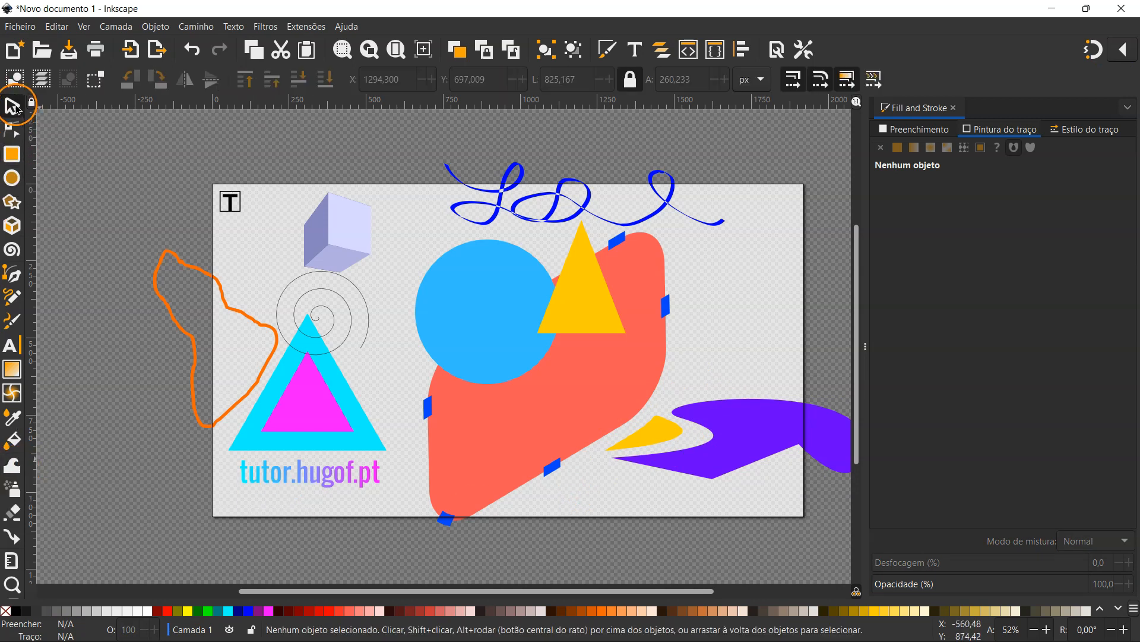
{"action": "left_click_drag", "start_coordinate": [109, 135], "coordinate": [460, 548]}
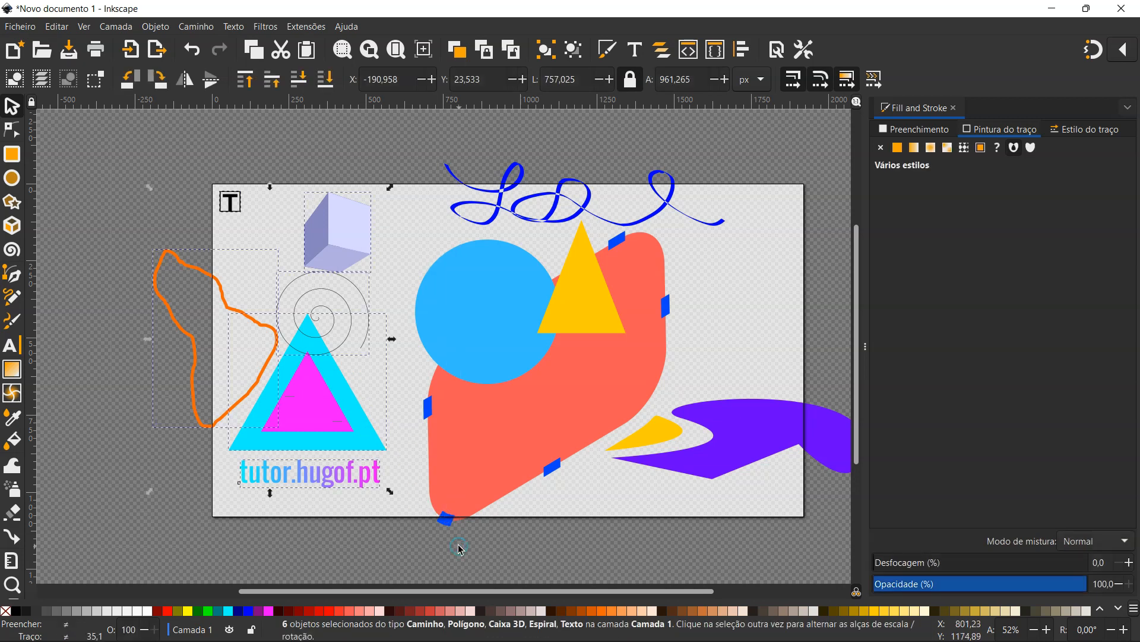
{"action": "left_click", "coordinate": [13, 466]}
{"action": "mouse_move", "coordinate": [261, 409]}
{"action": "left_mouse_down"}
{"action": "mouse_move", "coordinate": [331, 326]}
{"action": "mouse_move", "coordinate": [395, 308]}
{"action": "mouse_move", "coordinate": [374, 371]}
{"action": "mouse_move", "coordinate": [511, 255]}
{"action": "mouse_move", "coordinate": [665, 155]}
{"action": "mouse_move", "coordinate": [224, 252]}
{"action": "mouse_move", "coordinate": [345, 277]}
{"action": "left_mouse_up"}
{"action": "key", "text": "ctrl+z"}
{"action": "key", "text": "ctrl+z"}
{"action": "key", "text": "Escape"}
{"action": "key", "text": "s"}
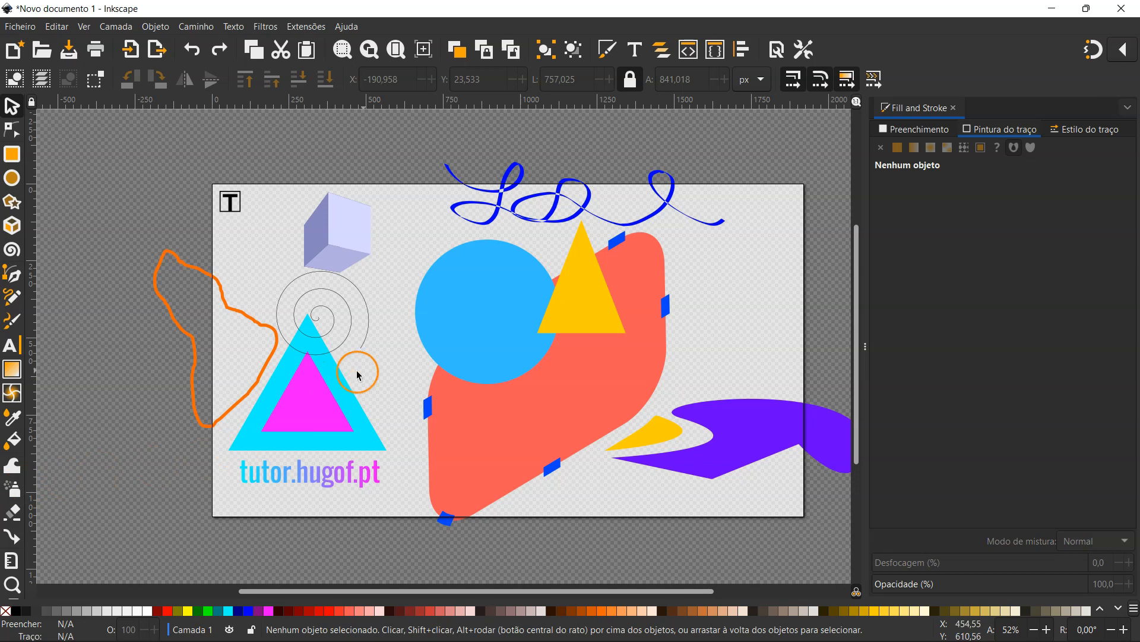
Spray copies of the small yellow piece across the area beside the purple shape.
{"action": "left_click", "coordinate": [647, 431]}
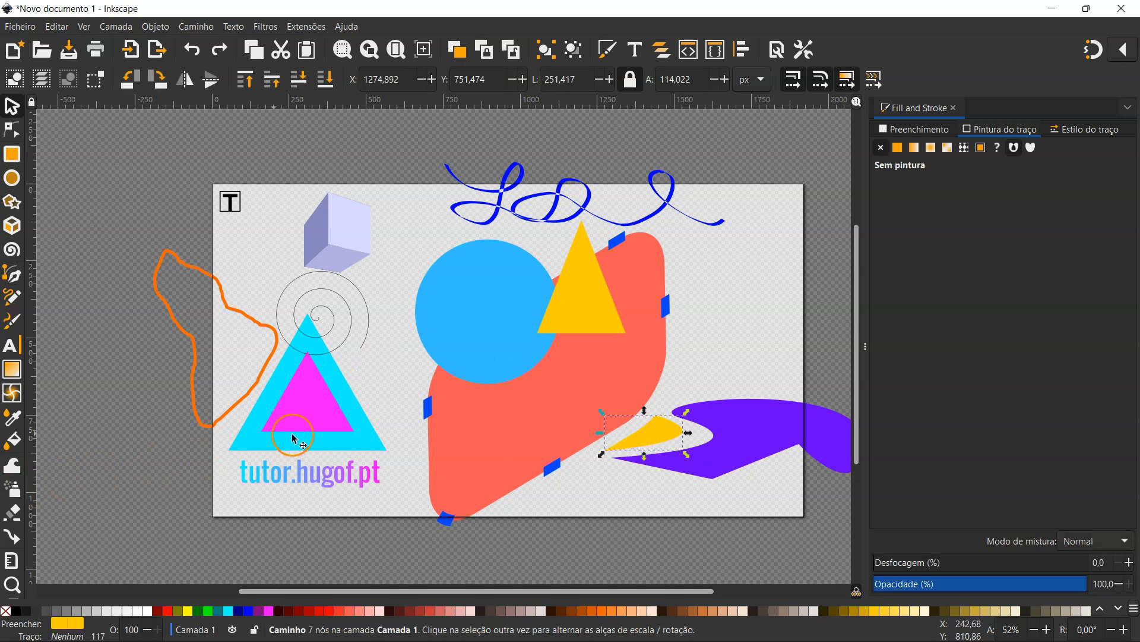
{"action": "left_click", "coordinate": [13, 493]}
{"action": "mouse_move", "coordinate": [603, 461]}
{"action": "left_mouse_down"}
{"action": "mouse_move", "coordinate": [664, 439]}
{"action": "mouse_move", "coordinate": [604, 420]}
{"action": "mouse_move", "coordinate": [628, 456]}
{"action": "mouse_move", "coordinate": [690, 456]}
{"action": "left_mouse_up"}
{"action": "key", "text": "Escape"}
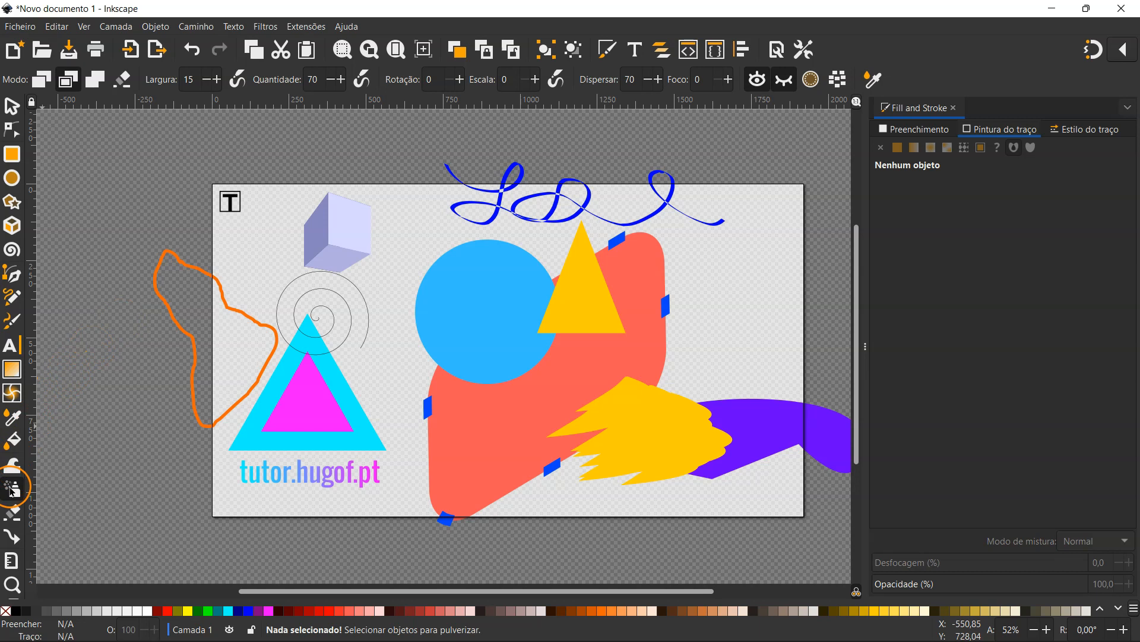
Draw a connector from the centre of the blue circle to the centre of the magenta triangle.
{"action": "left_click", "coordinate": [12, 512]}
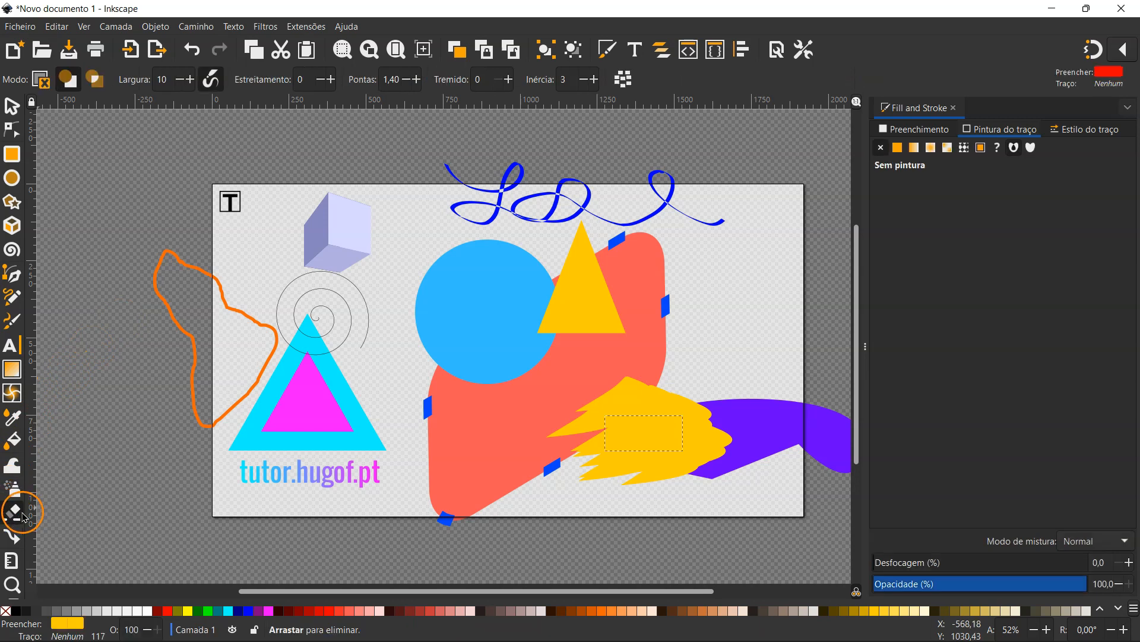
{"action": "left_click", "coordinate": [13, 537]}
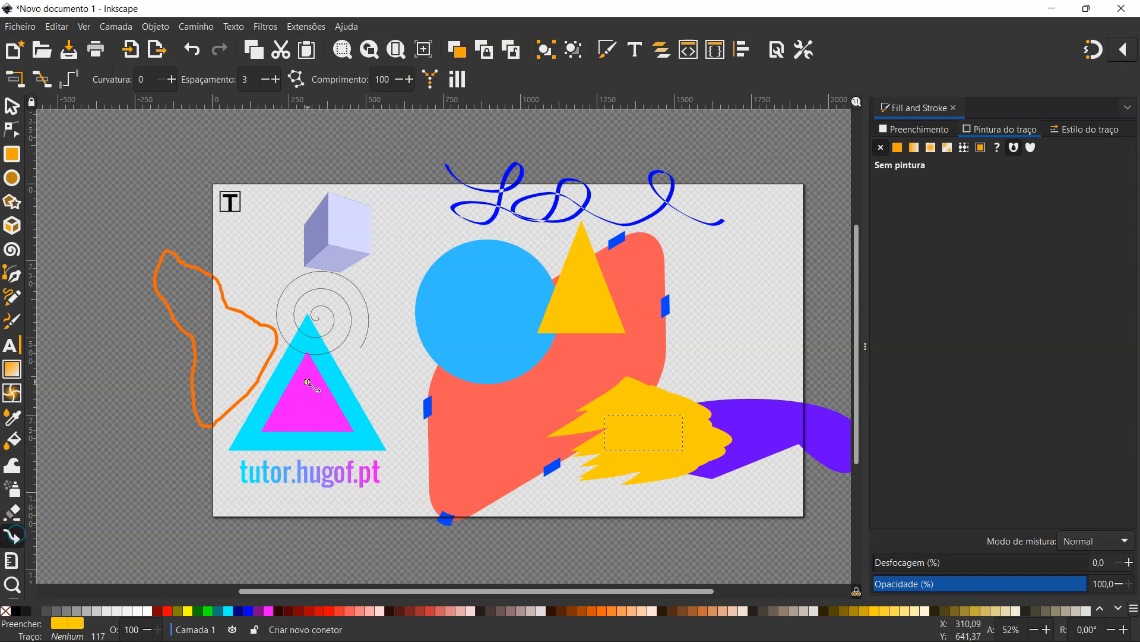
{"action": "left_click", "coordinate": [488, 312]}
{"action": "left_click_drag", "start_coordinate": [488, 312], "coordinate": [308, 383]}
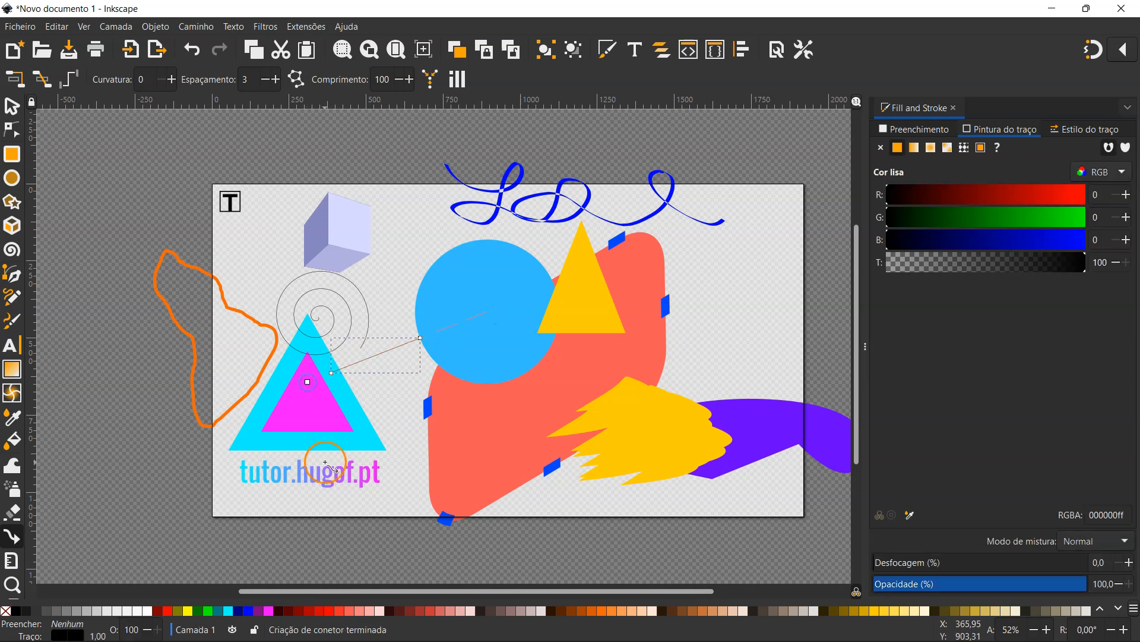
Measure the distance from the 3D box's lower corner to the edge of the blue circle.
{"action": "left_click", "coordinate": [12, 560]}
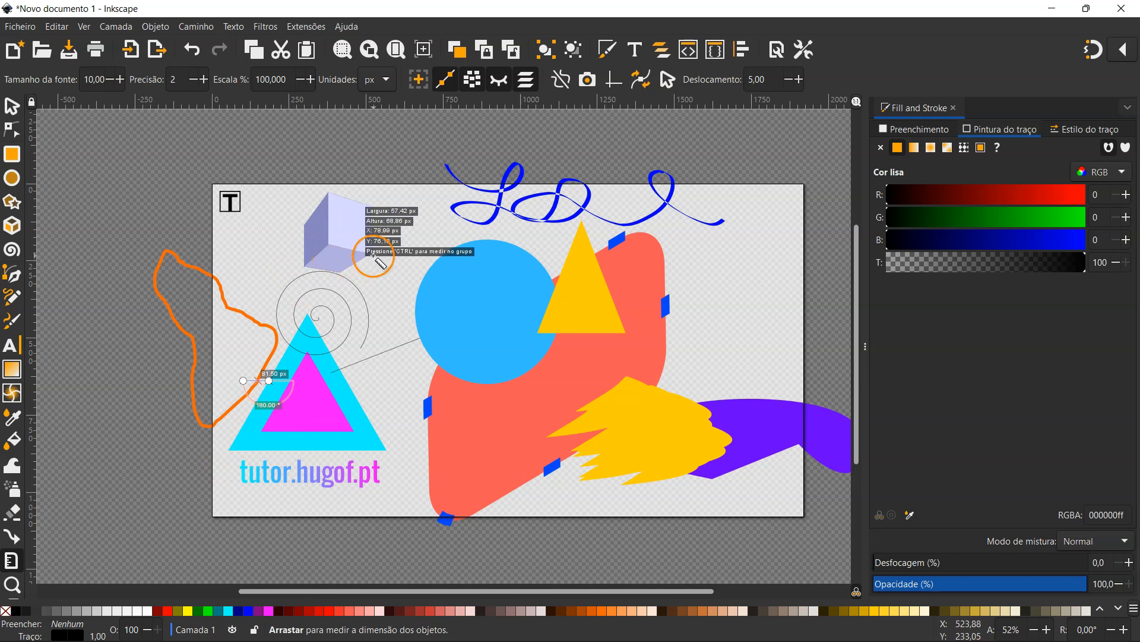
{"action": "left_click_drag", "start_coordinate": [373, 254], "coordinate": [427, 268]}
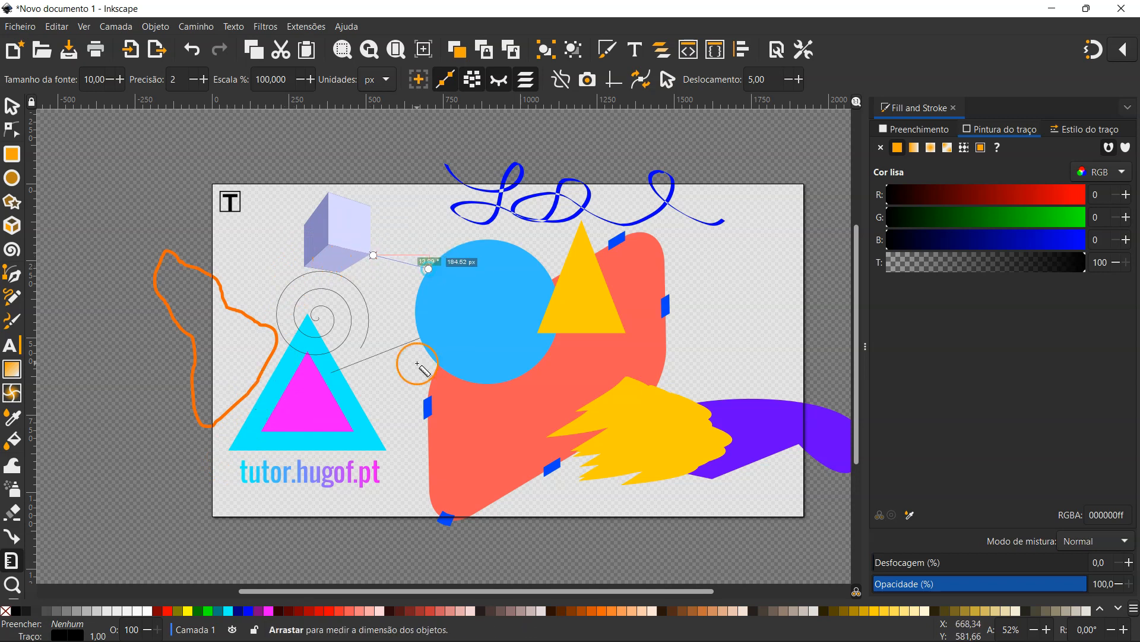
Zoom in and out around the large triangle, fit the page in the view, and zoom out to see the whole drawing.
{"action": "left_click", "coordinate": [13, 579]}
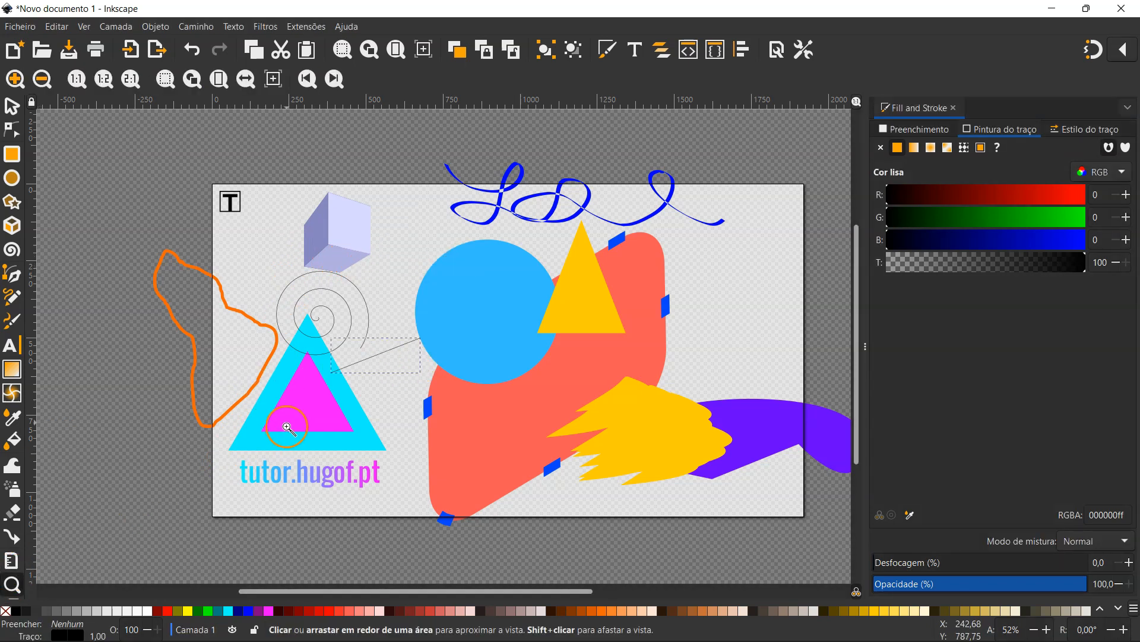
{"action": "left_click", "coordinate": [303, 419]}
{"action": "left_click", "coordinate": [303, 419]}
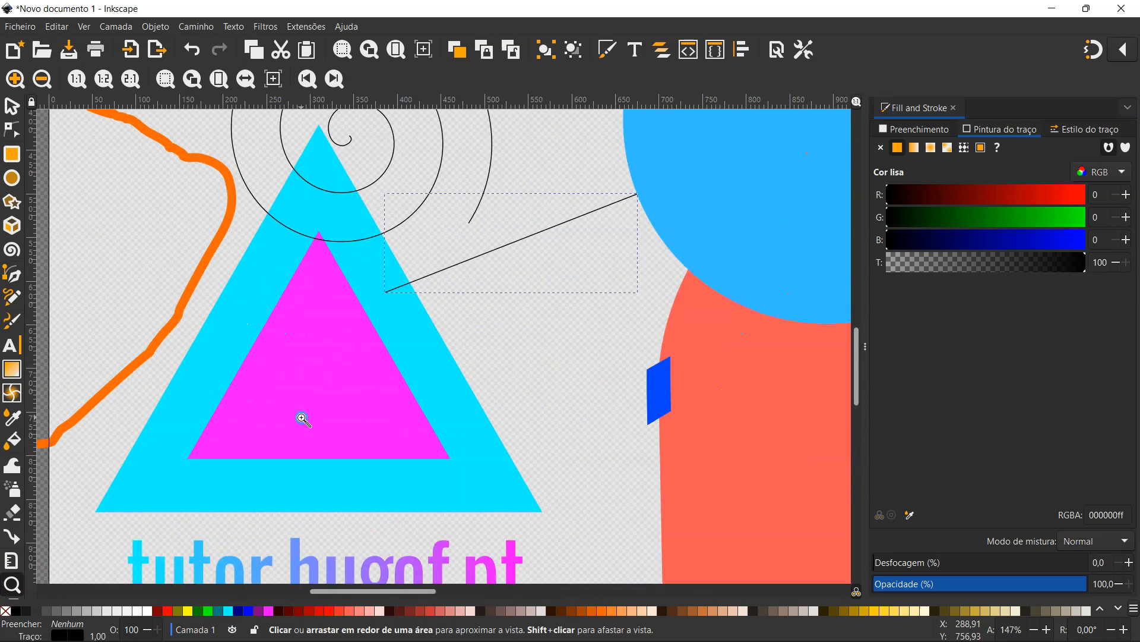
{"action": "left_click", "coordinate": [302, 419], "text": "shift"}
{"action": "left_click", "coordinate": [303, 419], "text": "shift"}
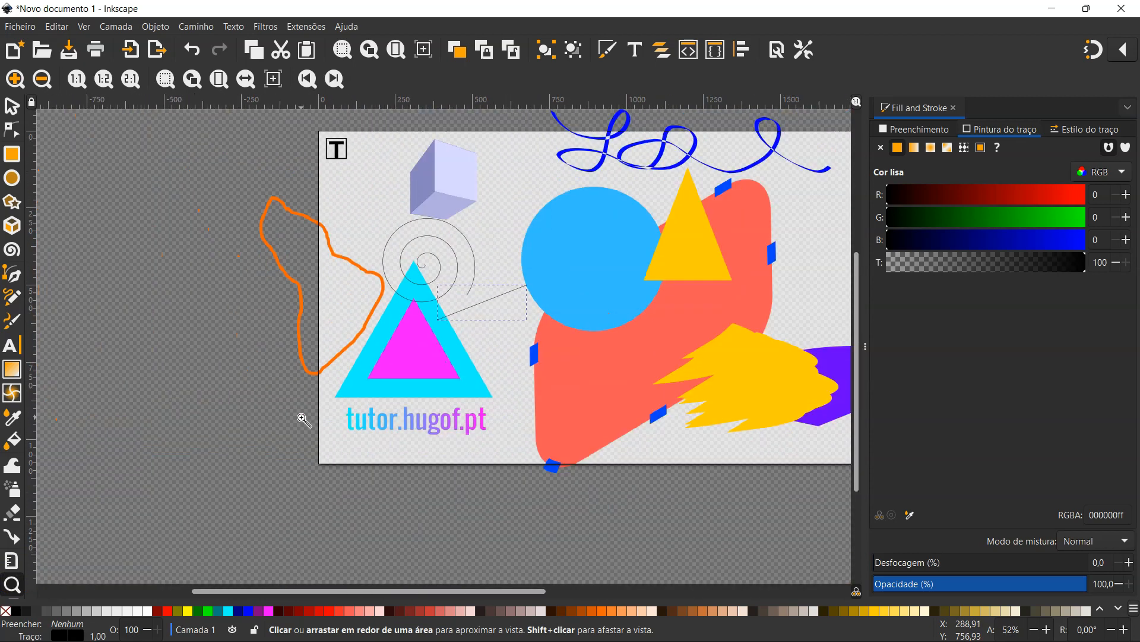
{"action": "left_click", "coordinate": [322, 403]}
{"action": "key", "text": "plus"}
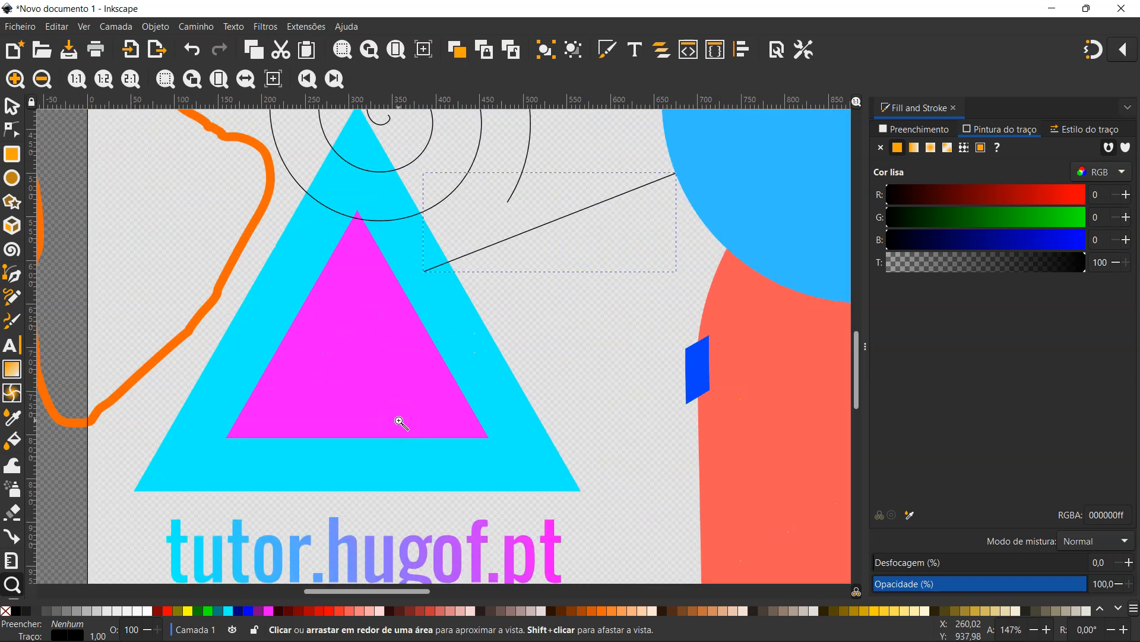
{"action": "key", "text": "minus"}
{"action": "key", "text": "5"}
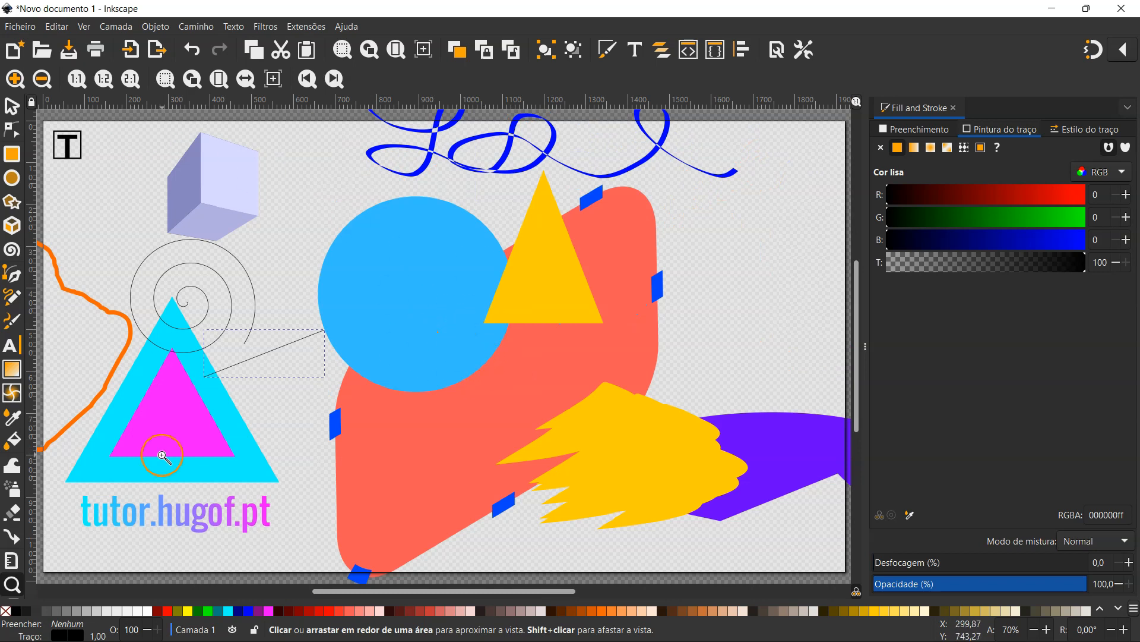
{"action": "key", "text": "minus"}
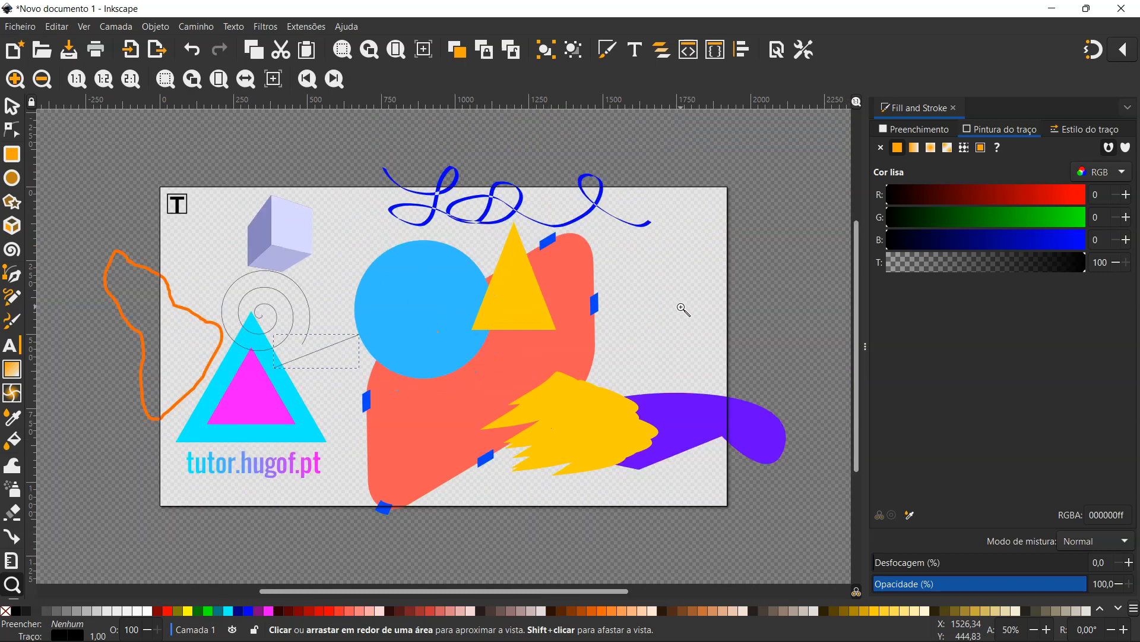
Draw a second page about 830 px wide in the empty area beside the first page with the Pages tool.
{"action": "scroll", "coordinate": [15, 487], "scroll_direction": "down", "scroll_amount": 1}
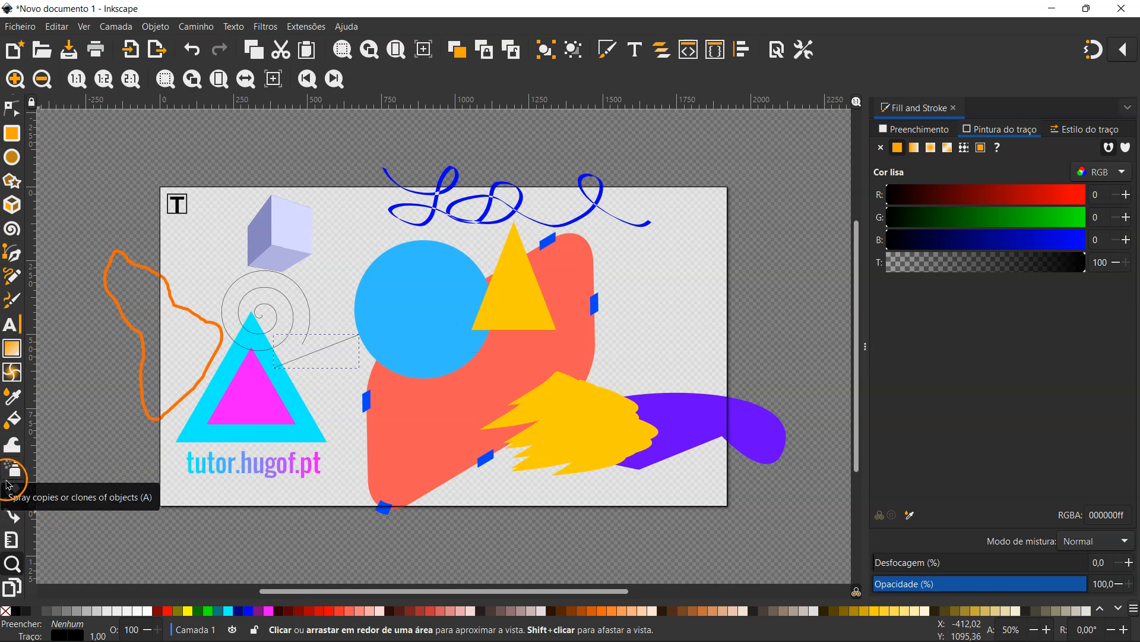
{"action": "left_click", "coordinate": [11, 587]}
{"action": "scroll", "coordinate": [618, 318], "scroll_direction": "right", "scroll_amount": 10}
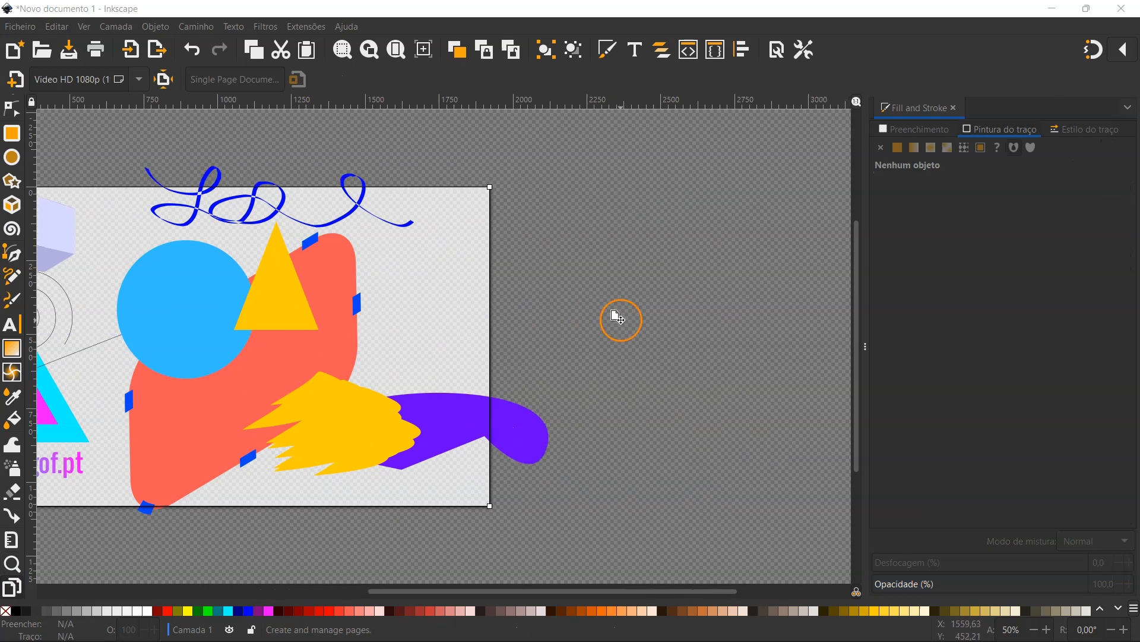
{"action": "left_click_drag", "start_coordinate": [502, 190], "coordinate": [748, 501]}
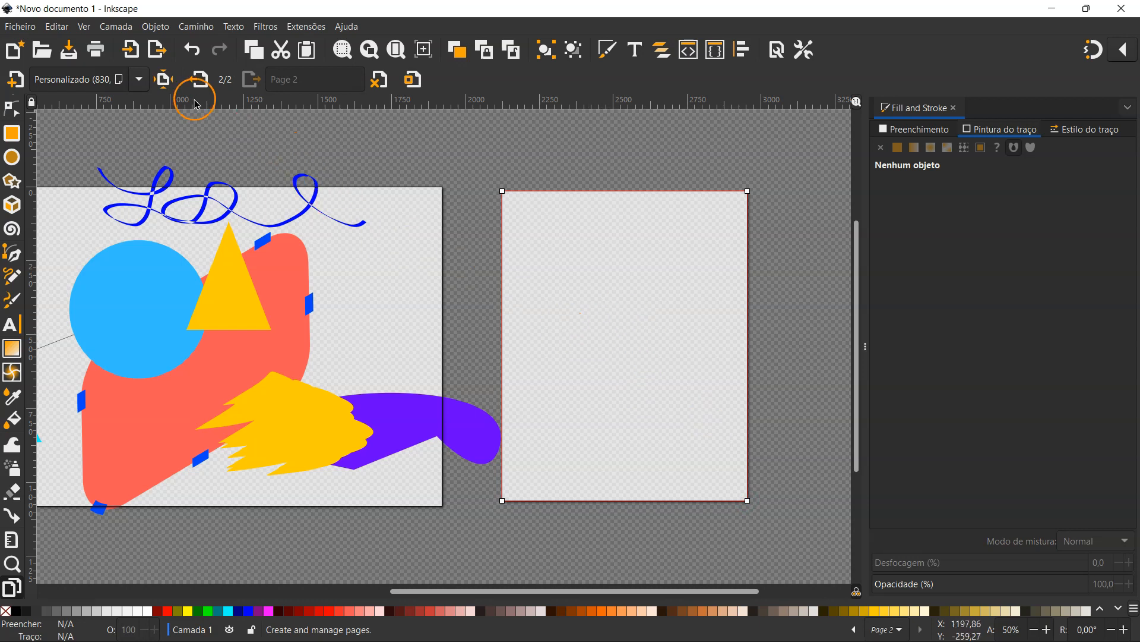
Set the second page's size to A5 (148 x 210 mm).
{"action": "left_click", "coordinate": [139, 79]}
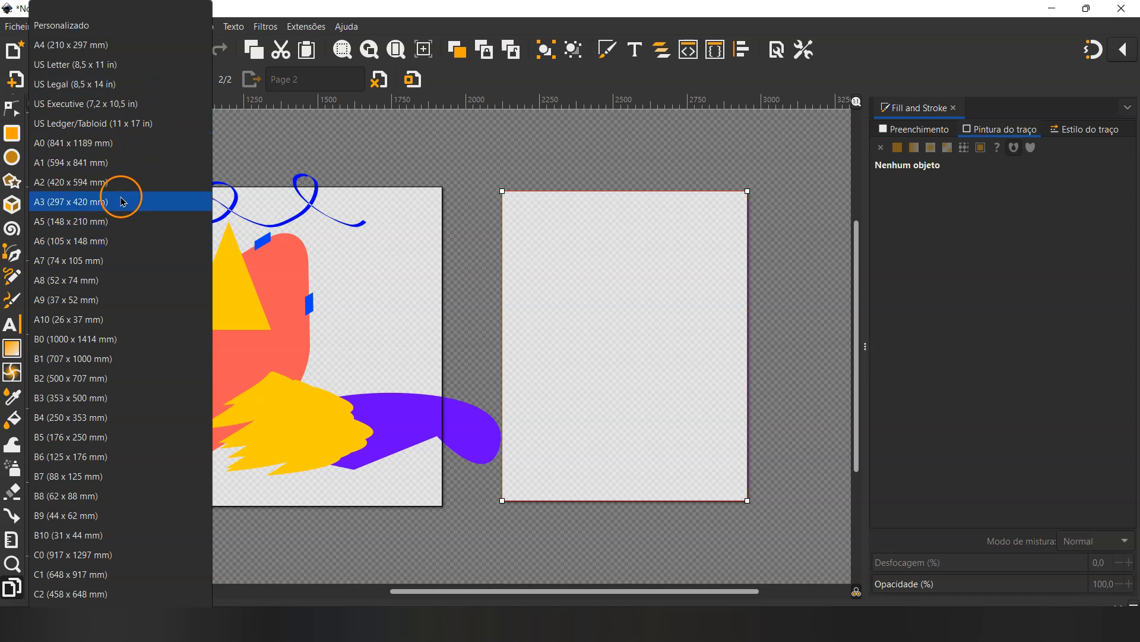
{"action": "left_click", "coordinate": [125, 221]}
{"action": "left_click", "coordinate": [141, 198]}
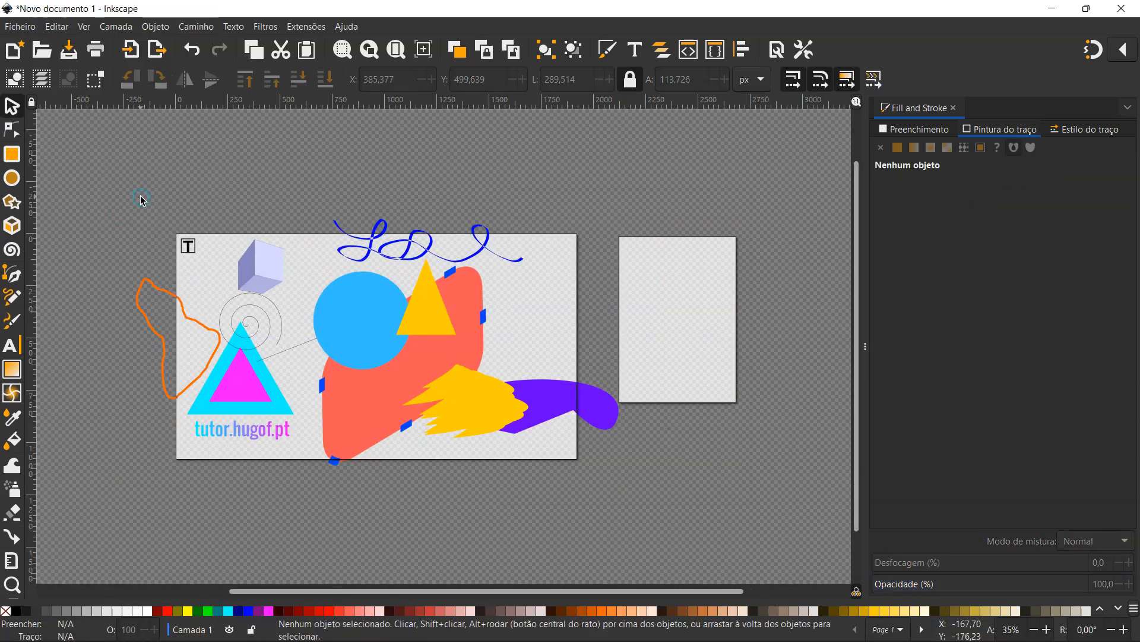
Group the blue circle, the yellow triangle and the red rounded shape into one object.
{"action": "left_click", "coordinate": [356, 324]}
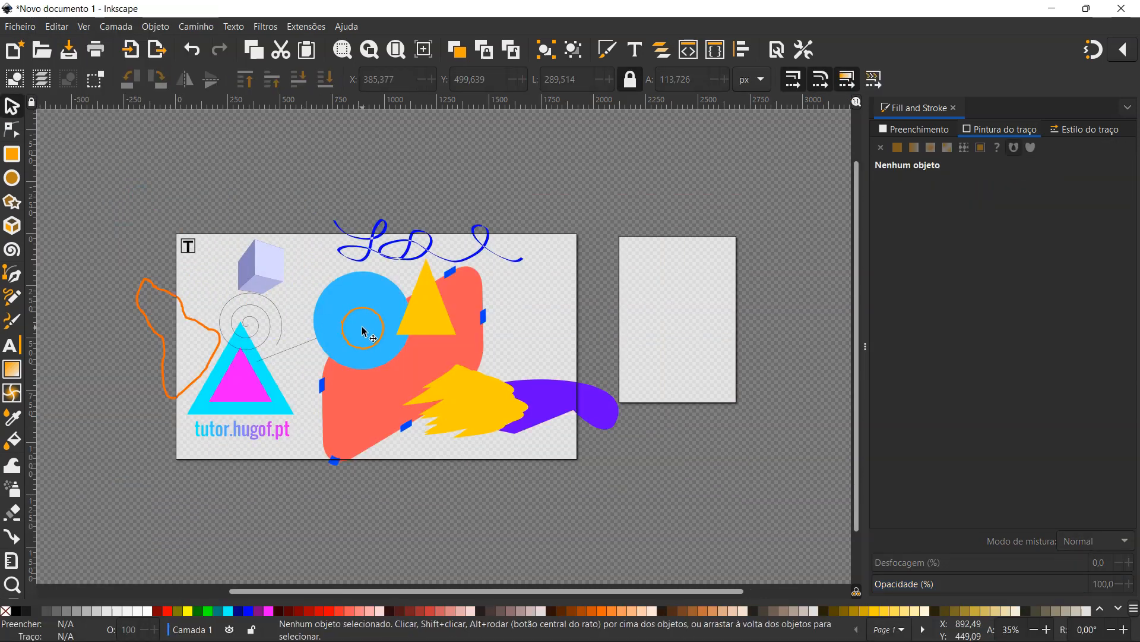
{"action": "left_click", "coordinate": [428, 315], "text": "shift"}
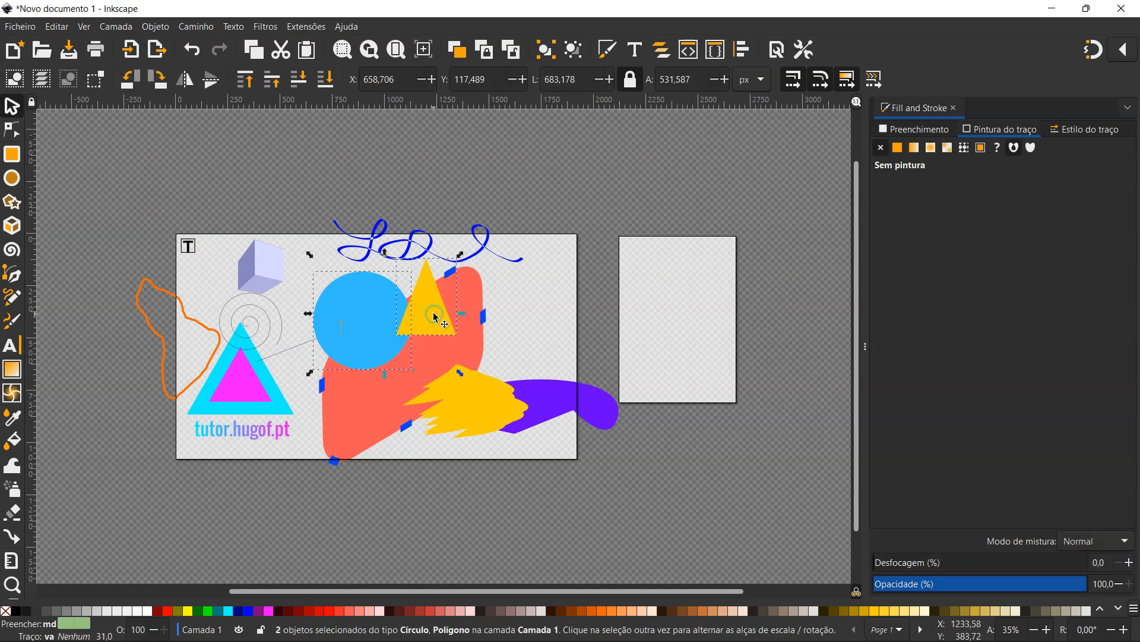
{"action": "left_click", "coordinate": [363, 402], "text": "shift"}
{"action": "left_click", "coordinate": [420, 346]}
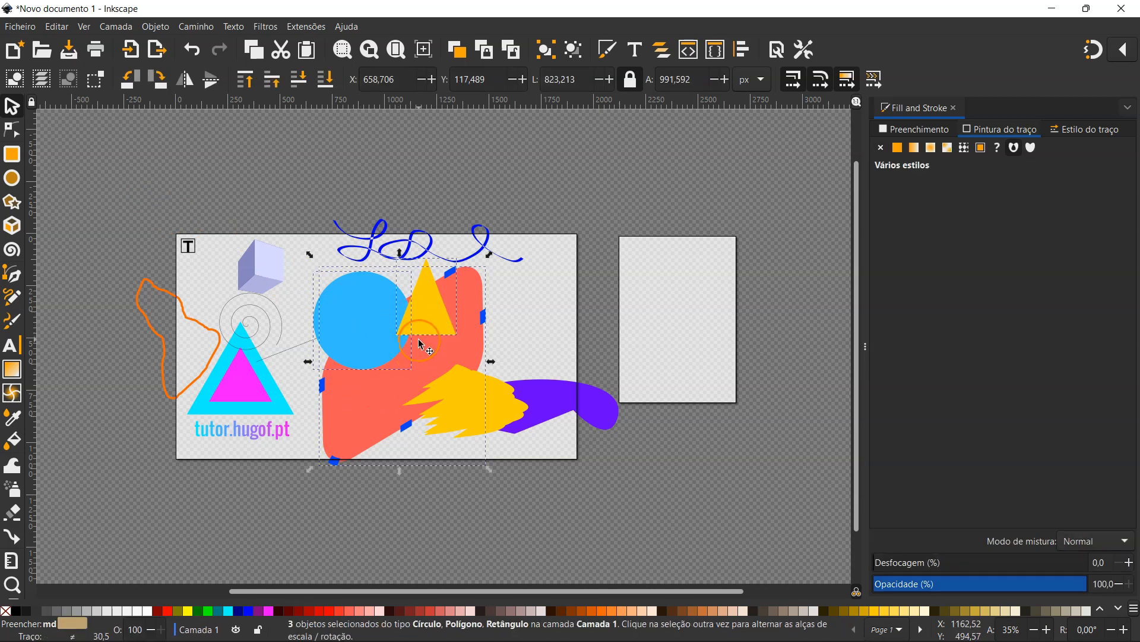
{"action": "left_click", "coordinate": [550, 51]}
{"action": "left_click", "coordinate": [580, 184]}
{"action": "left_click", "coordinate": [349, 343]}
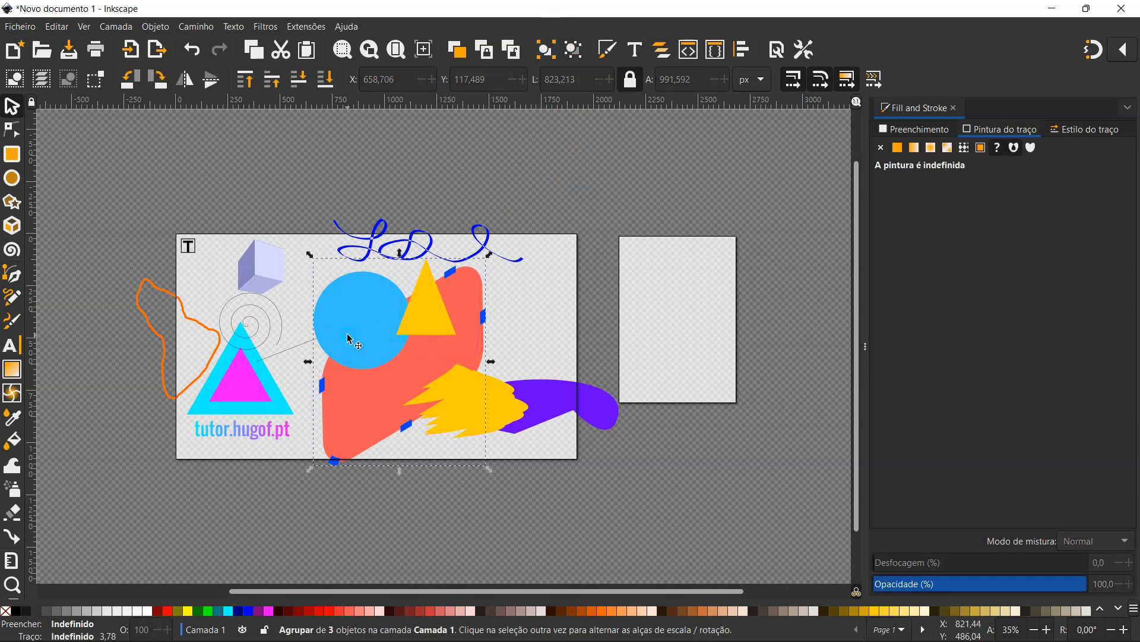
Move the group up between the two pages, try filling it with #FF6600, and undo the fill.
{"action": "left_click_drag", "start_coordinate": [363, 336], "coordinate": [643, 201]}
{"action": "left_click_drag", "start_coordinate": [672, 250], "coordinate": [604, 252]}
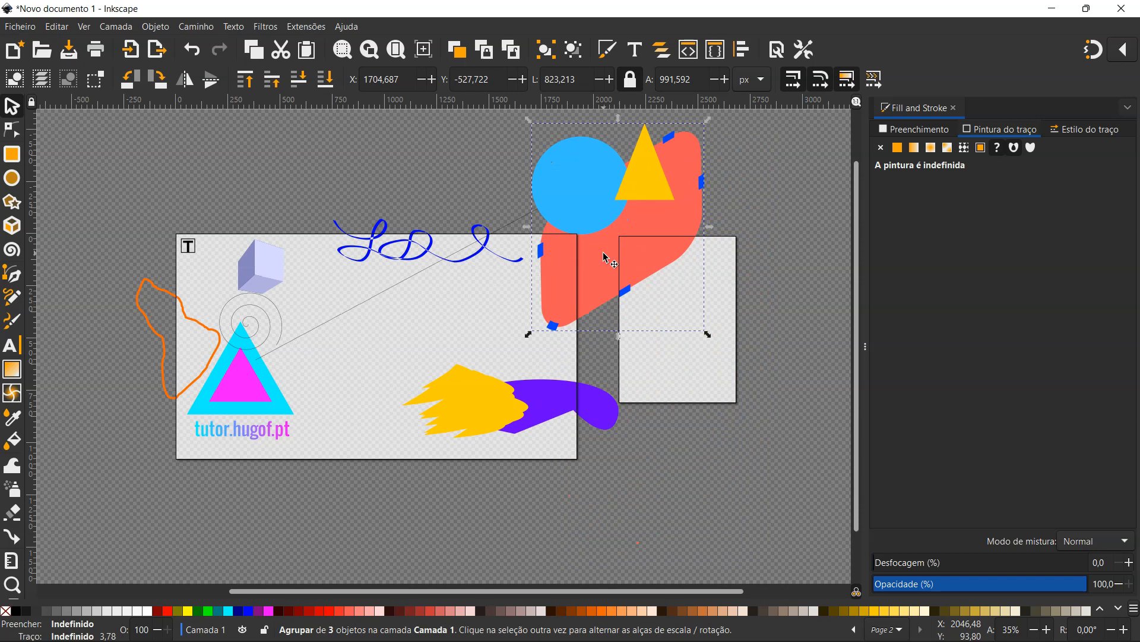
{"action": "left_click", "coordinate": [604, 610]}
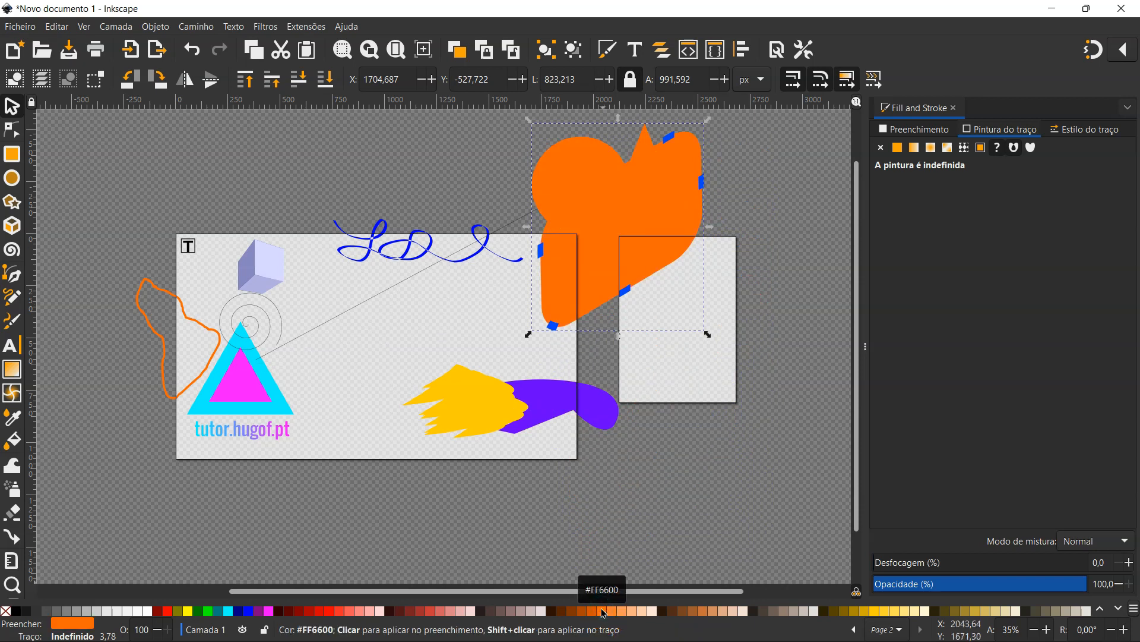
{"action": "key", "text": "ctrl+z"}
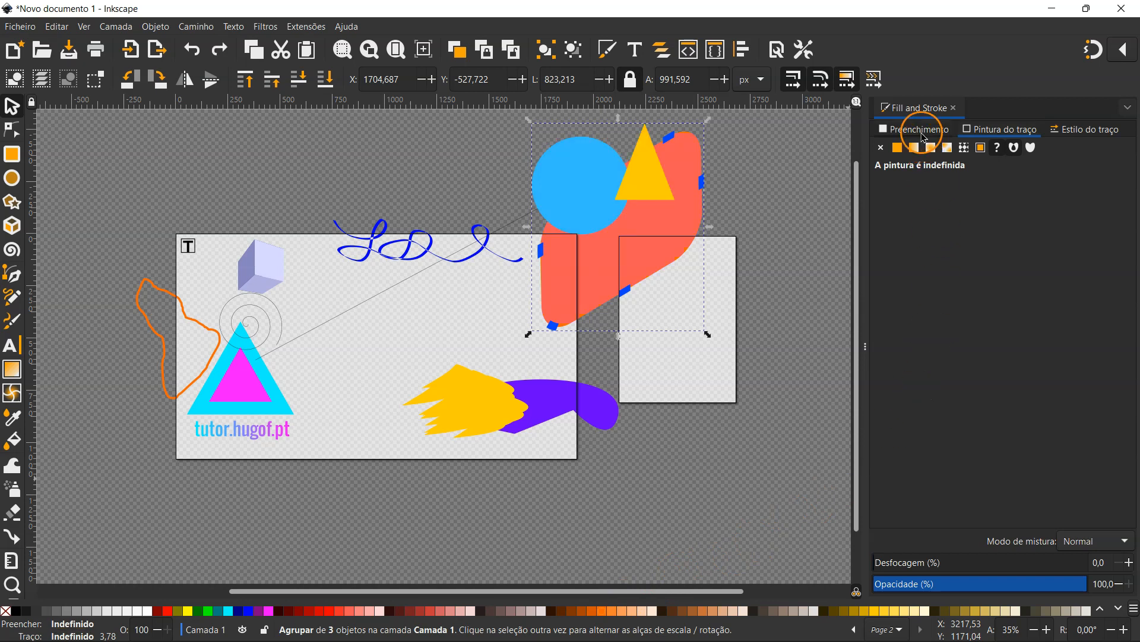
Scale the group to about 459 x 553 px and place it on the first page at about X 679, Y 237 px.
{"action": "left_click_drag", "start_coordinate": [708, 333], "coordinate": [631, 286]}
{"action": "left_click_drag", "start_coordinate": [604, 197], "coordinate": [390, 356]}
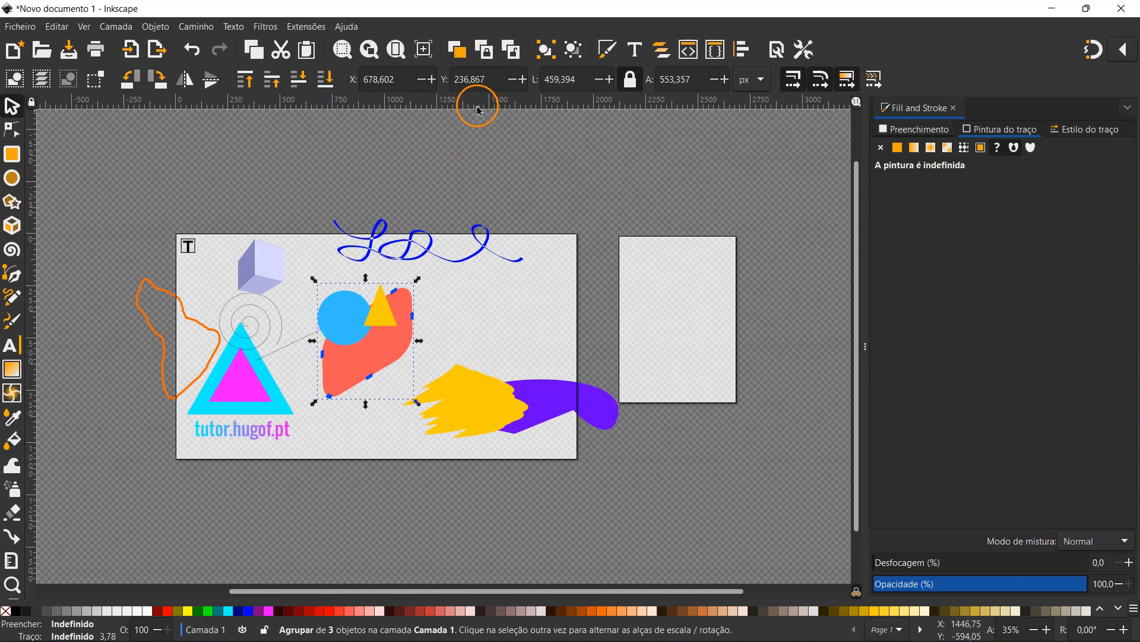
Add a horizontal guide just above the group and a vertical guide at about 600 px, between the large triangle and the group.
{"action": "left_click_drag", "start_coordinate": [478, 224], "coordinate": [474, 280]}
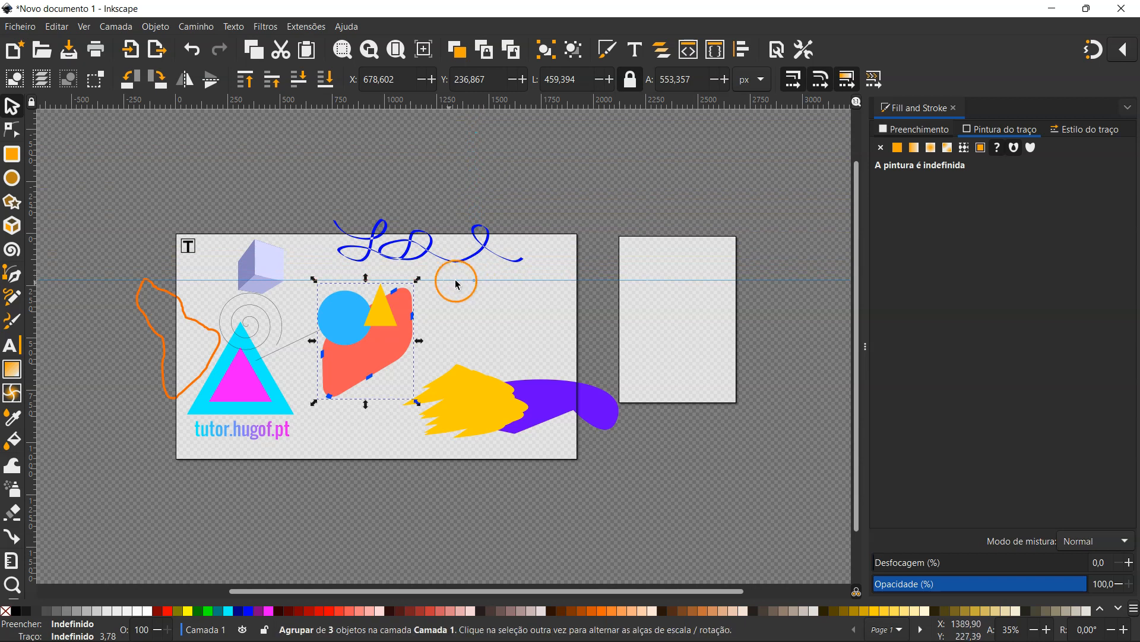
{"action": "left_click_drag", "start_coordinate": [92, 337], "coordinate": [302, 351]}
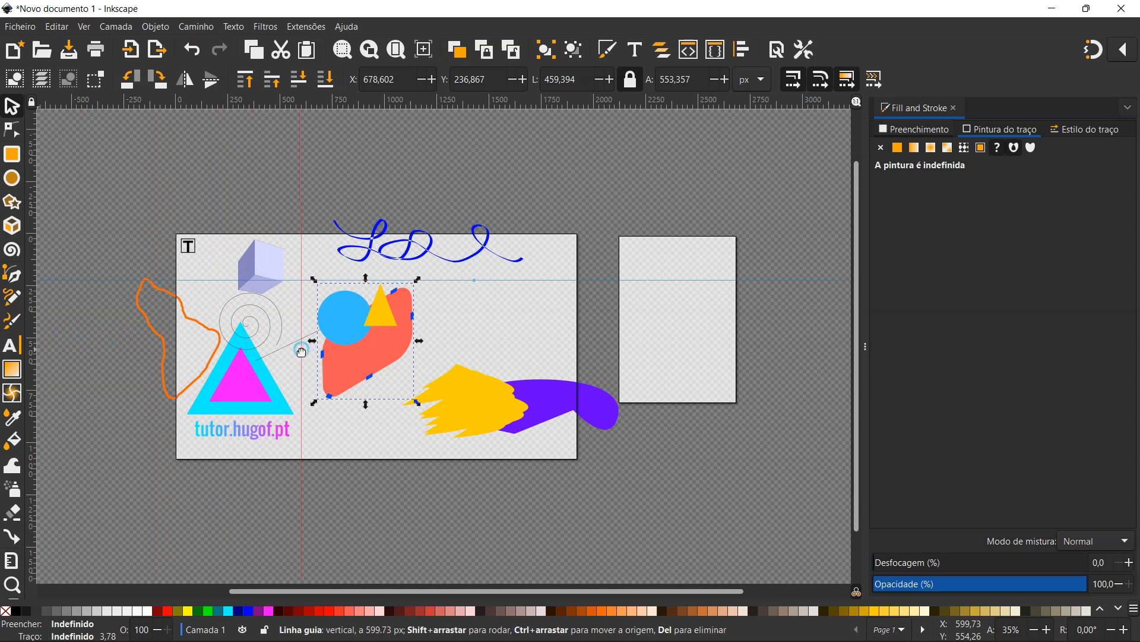
Apply the Aço prensado filter from the Biselados category to the group and deselect it.
{"action": "left_click", "coordinate": [268, 28]}
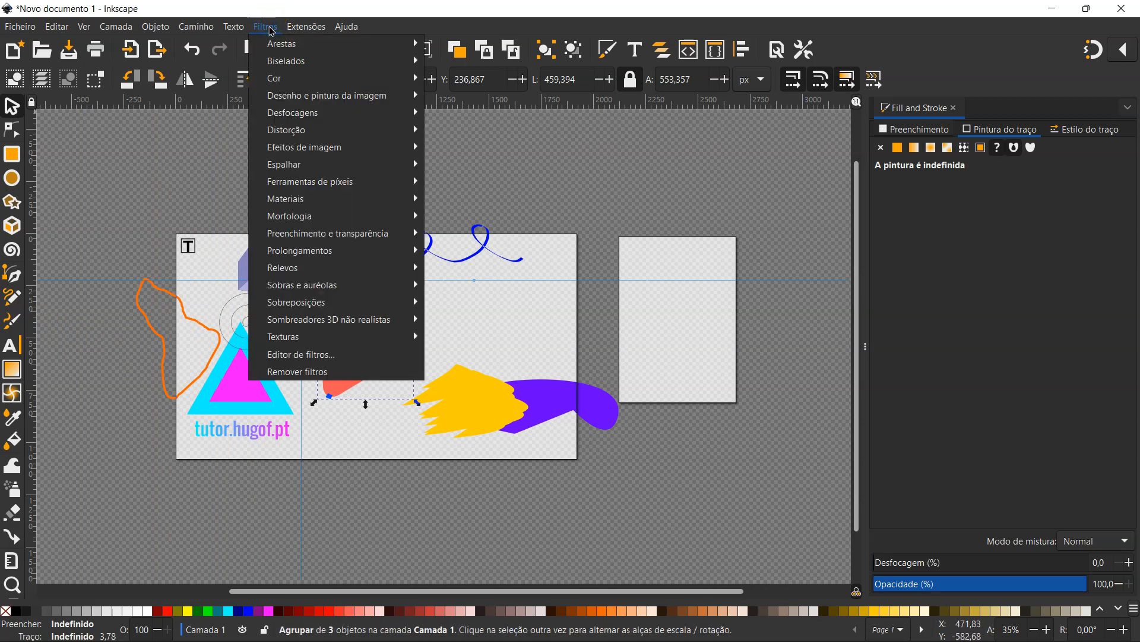
{"action": "left_click", "coordinate": [283, 62]}
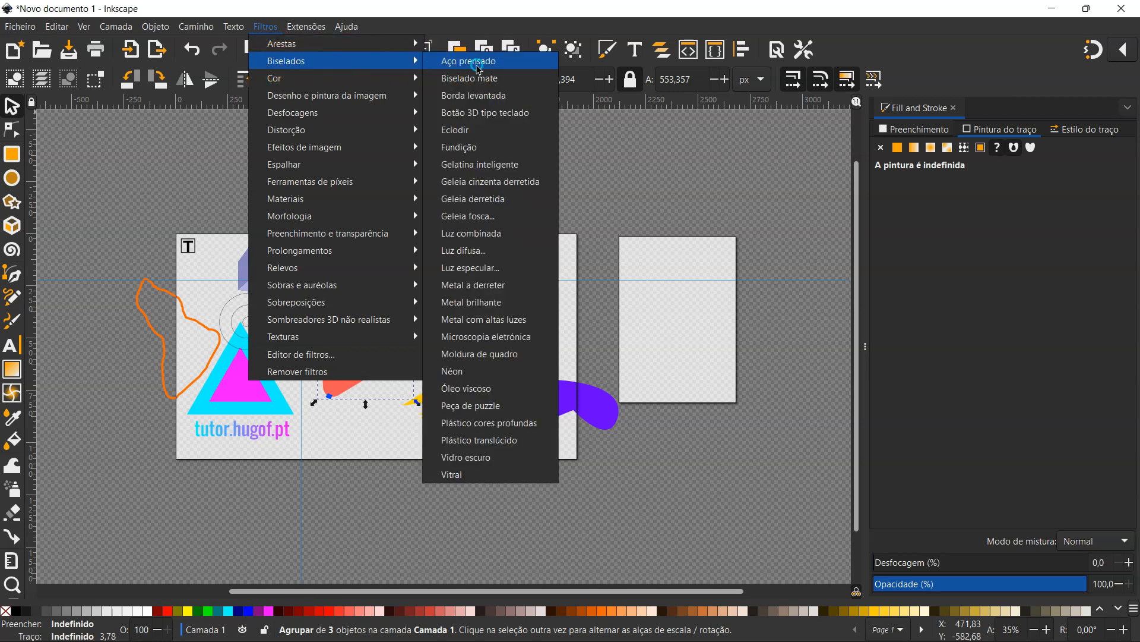
{"action": "left_click", "coordinate": [474, 62]}
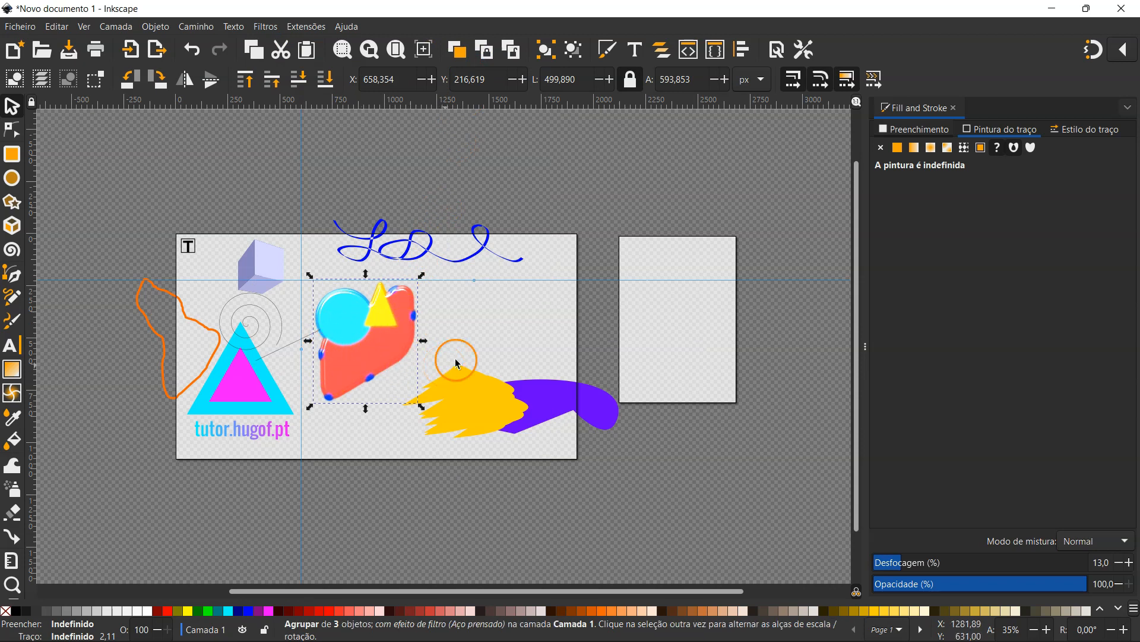
{"action": "left_click", "coordinate": [517, 334]}
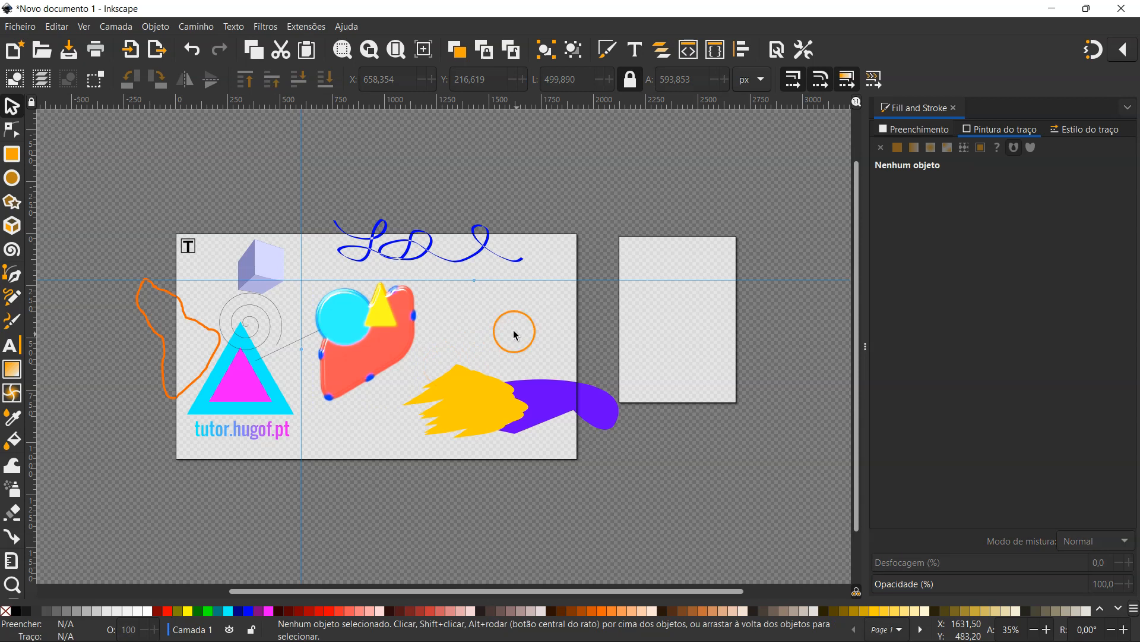
Save the document in the Inkscape folder as desenho tutorial.svg in Inkscape SVG format.
{"action": "left_click", "coordinate": [24, 29]}
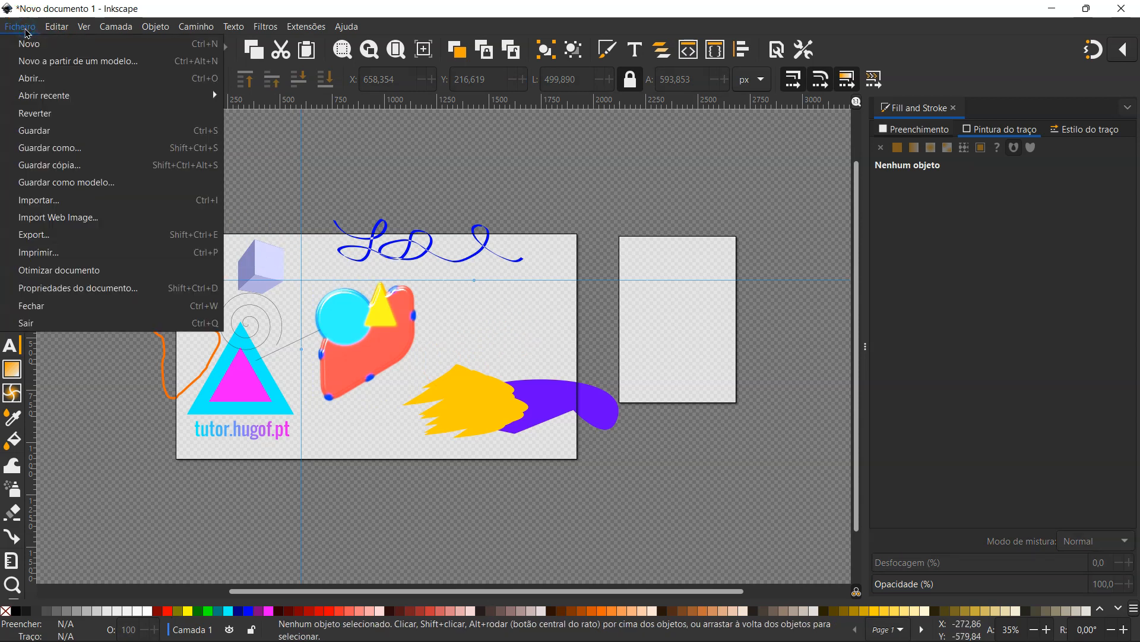
{"action": "left_click", "coordinate": [70, 130]}
{"action": "left_click_drag", "start_coordinate": [180, 30], "coordinate": [272, 97]}
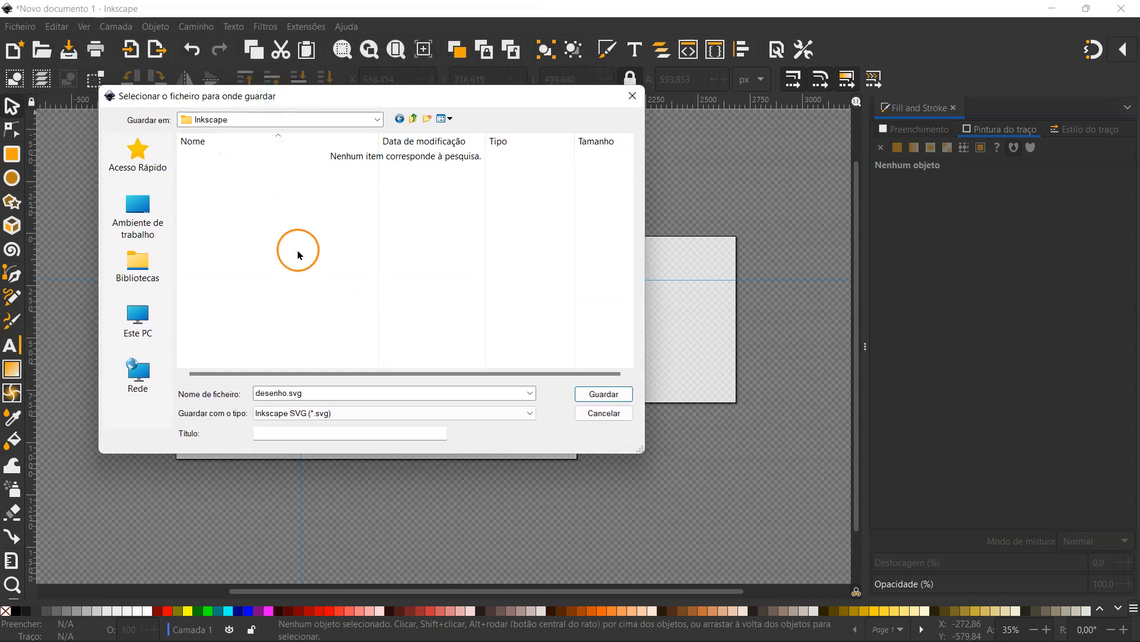
{"action": "double_click", "coordinate": [316, 394]}
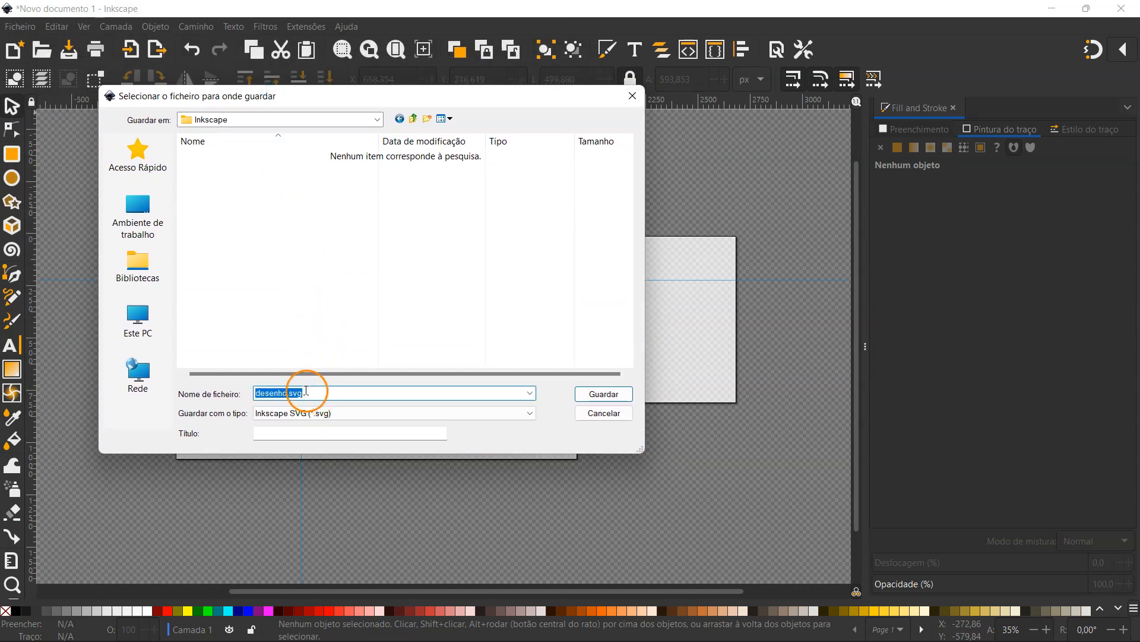
{"action": "left_click", "coordinate": [288, 393]}
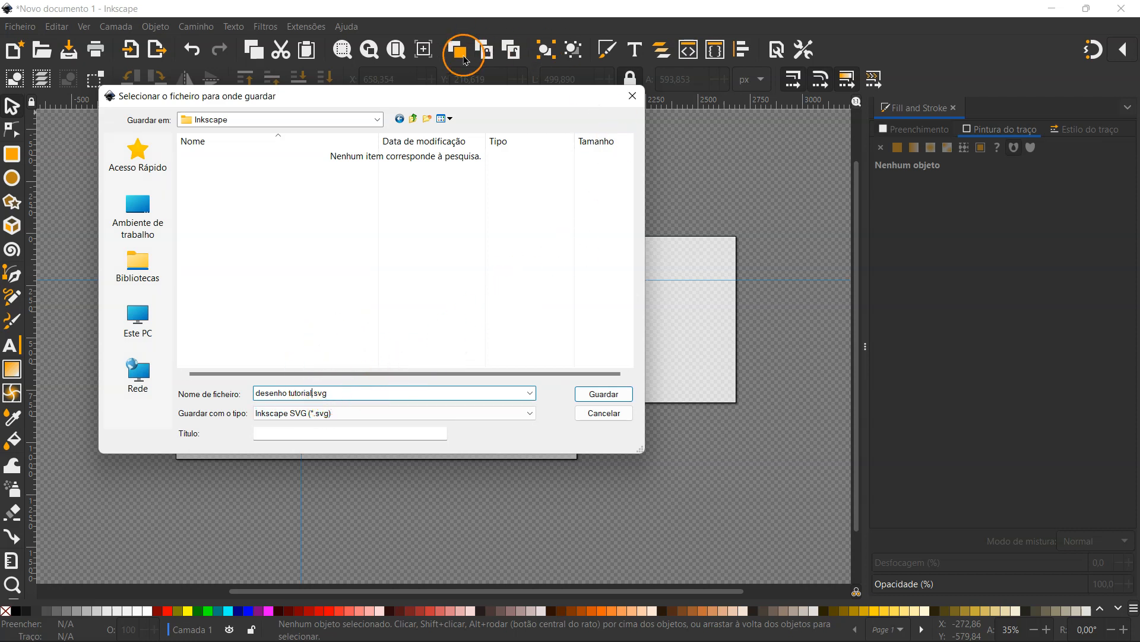
{"action": "left_click", "coordinate": [599, 395]}
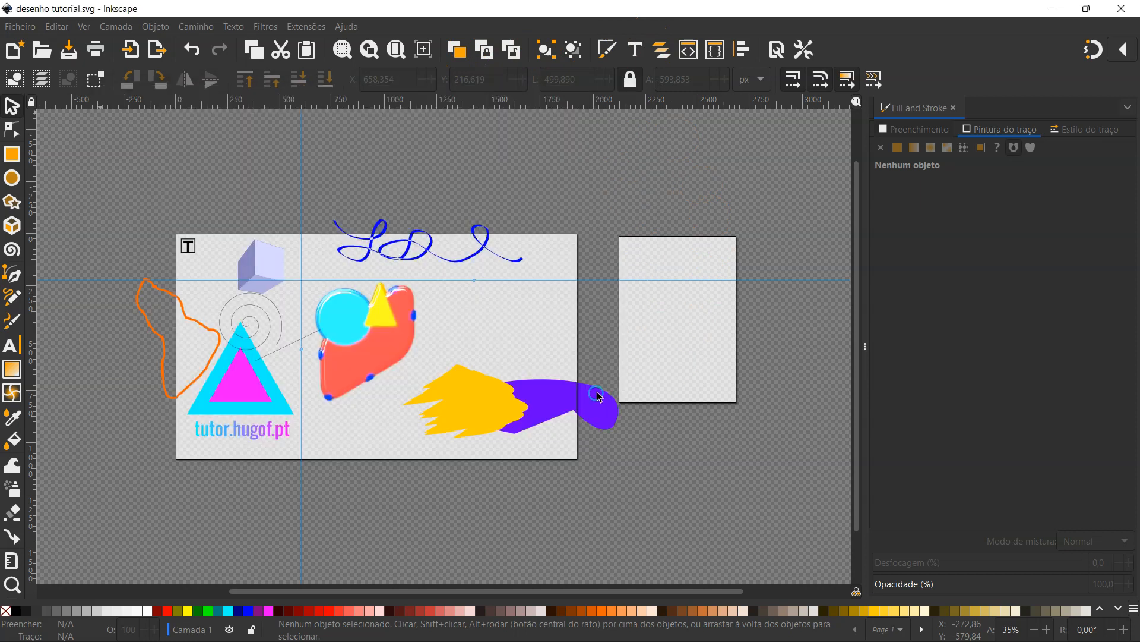
Select the large triangle and the tutor.hugof.pt text, and set up a single-image export covering only the selection.
{"action": "left_click", "coordinate": [565, 407]}
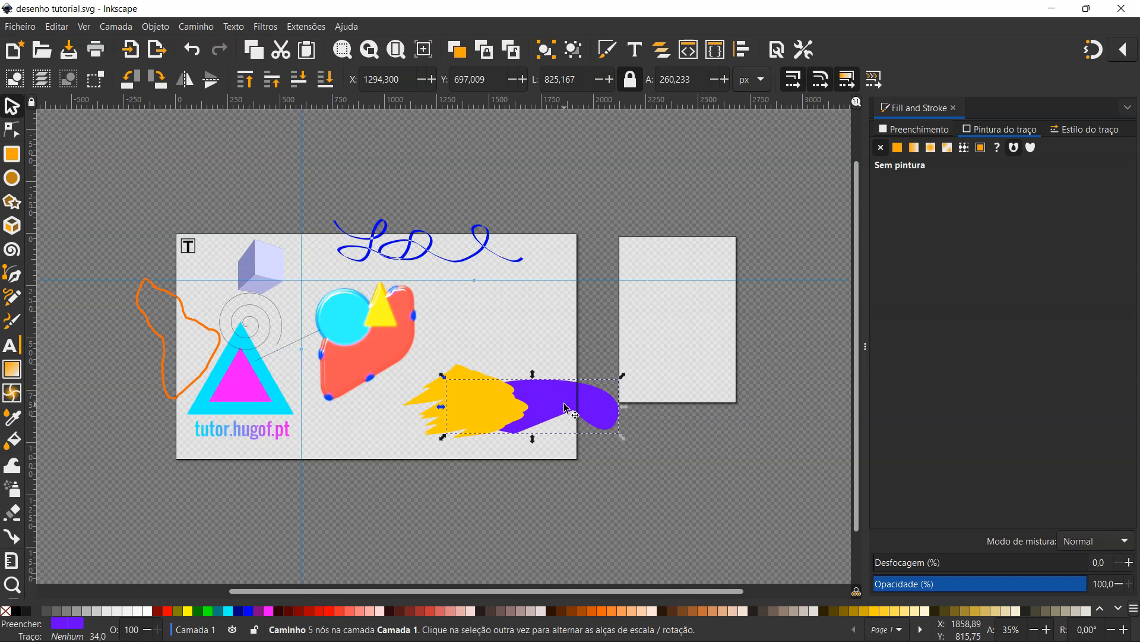
{"action": "left_click", "coordinate": [256, 397]}
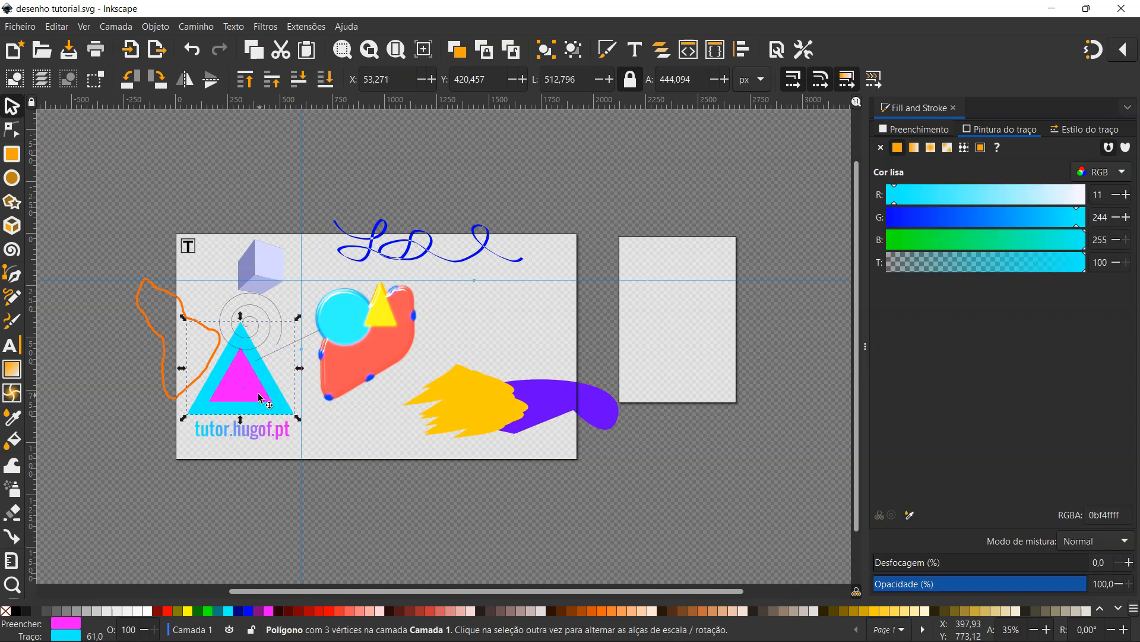
{"action": "left_click", "coordinate": [280, 440], "text": "shift"}
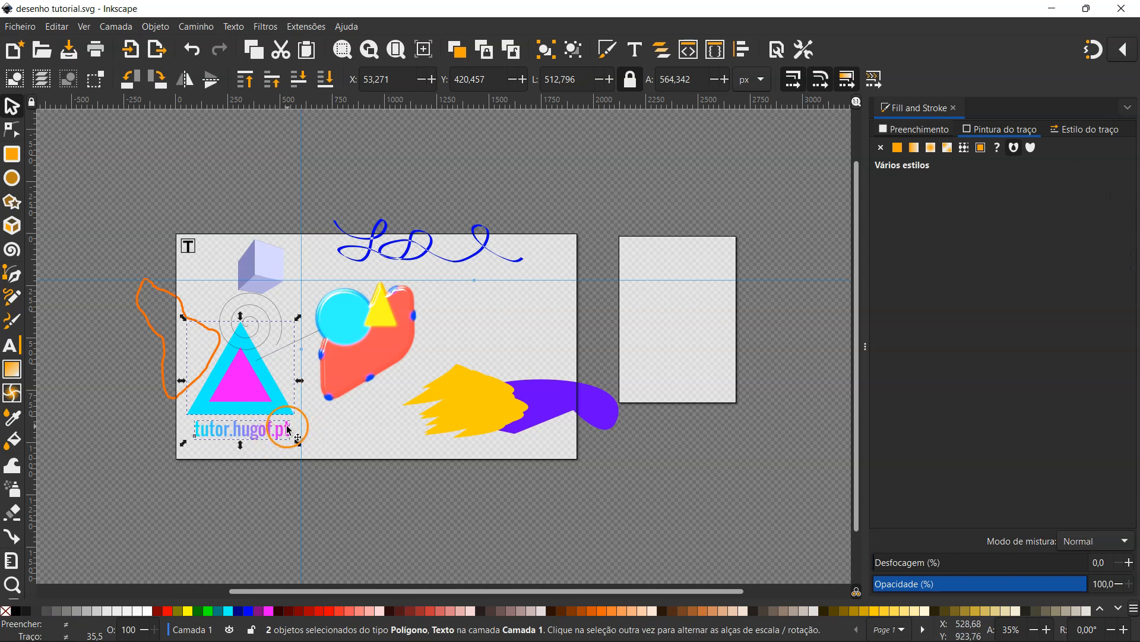
{"action": "left_click", "coordinate": [25, 27]}
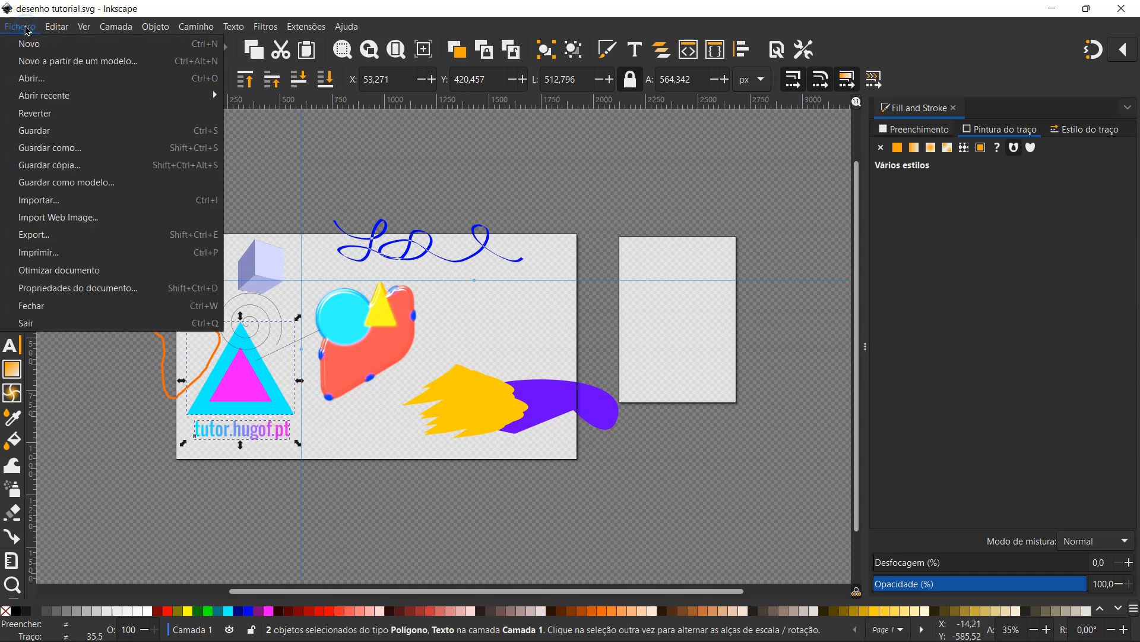
{"action": "left_click", "coordinate": [62, 234]}
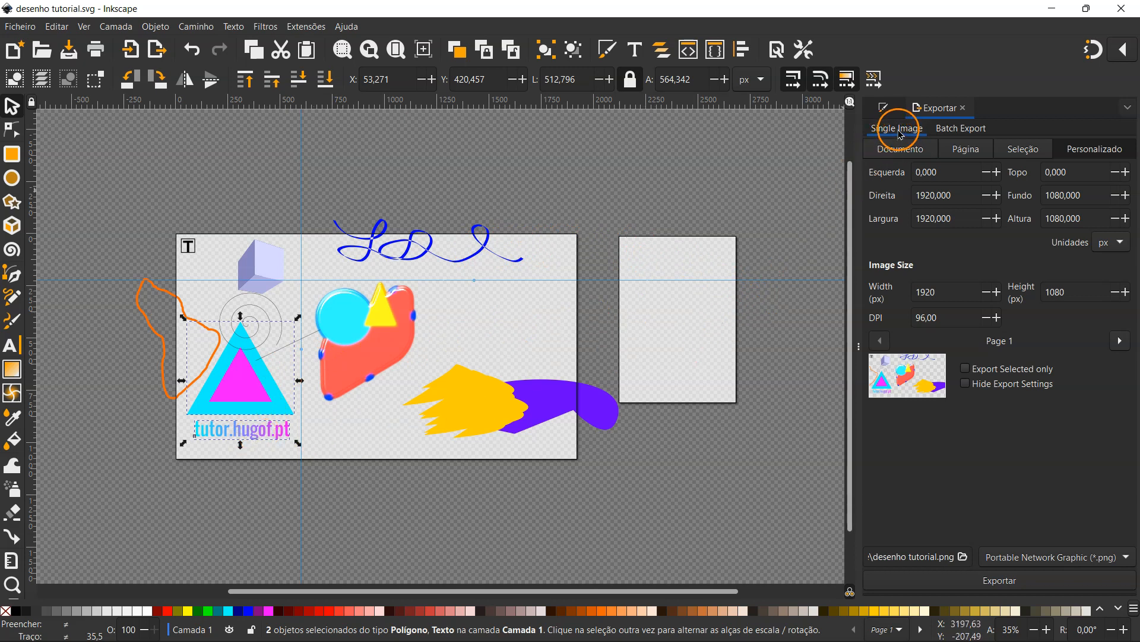
{"action": "left_click", "coordinate": [1022, 151]}
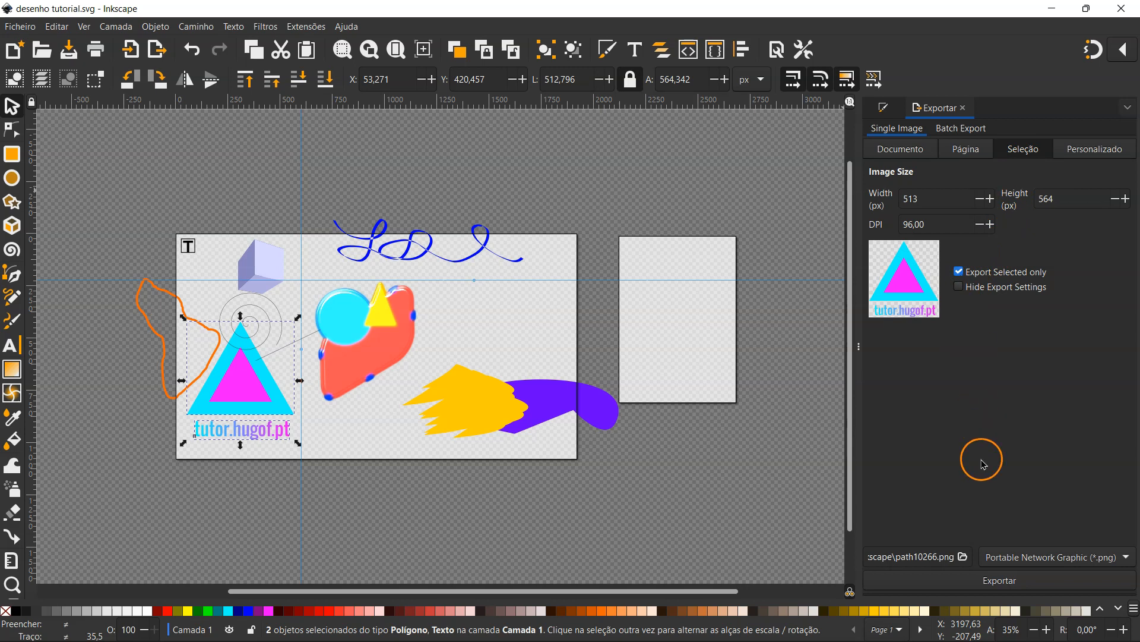
Name the export file exportado in PNG format and export it with the default RGBA 8 and compression settings.
{"action": "left_click", "coordinate": [964, 559]}
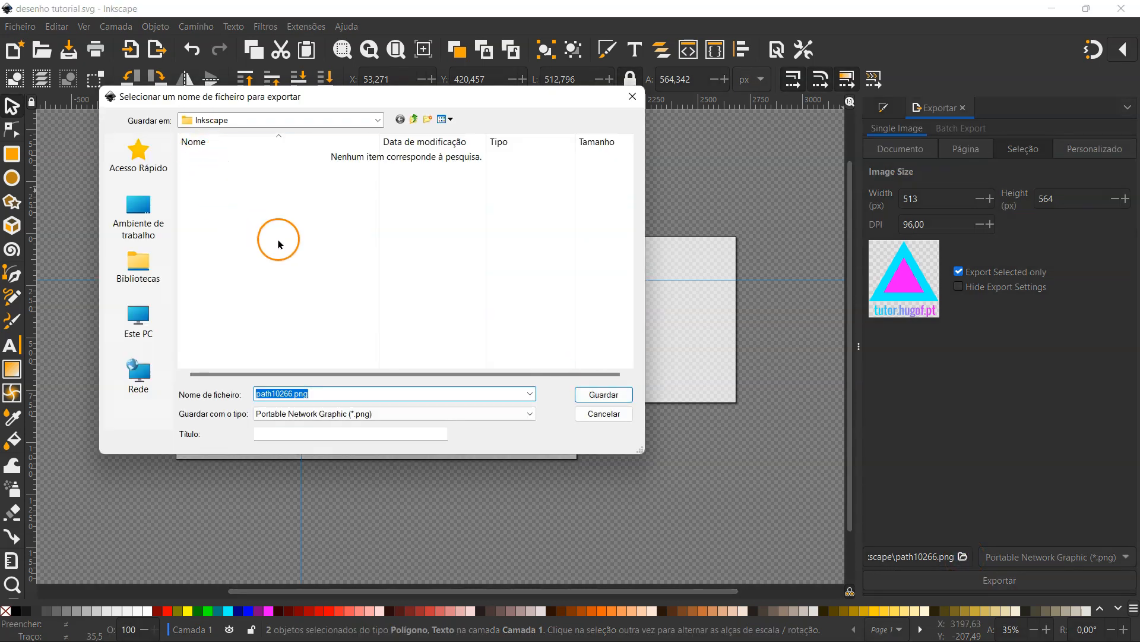
{"action": "left_click", "coordinate": [275, 393]}
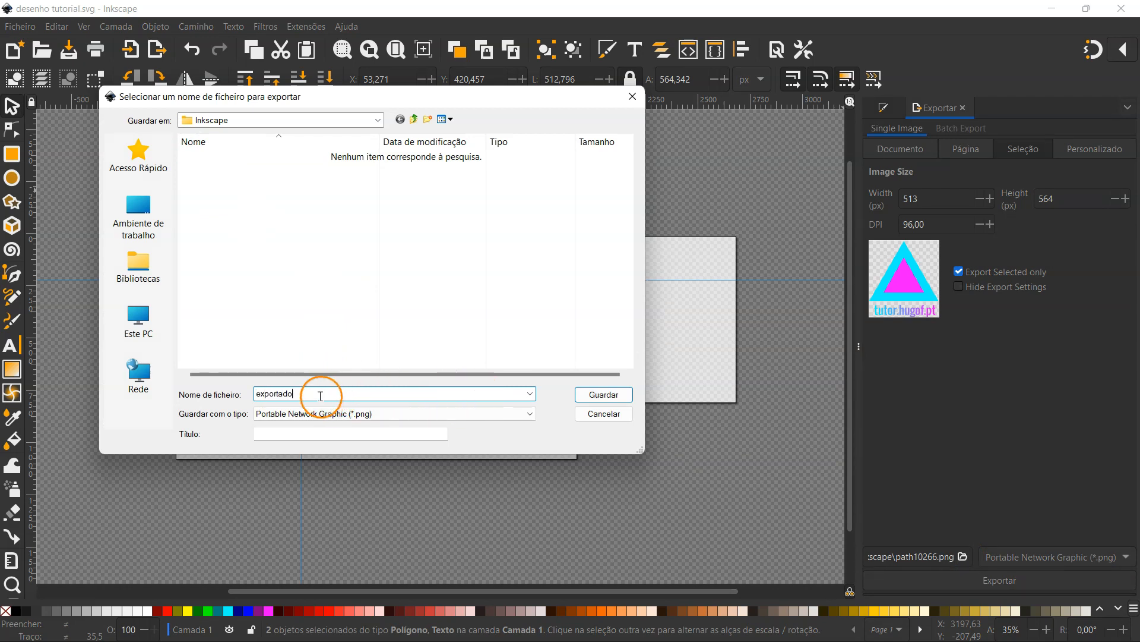
{"action": "left_click", "coordinate": [614, 396]}
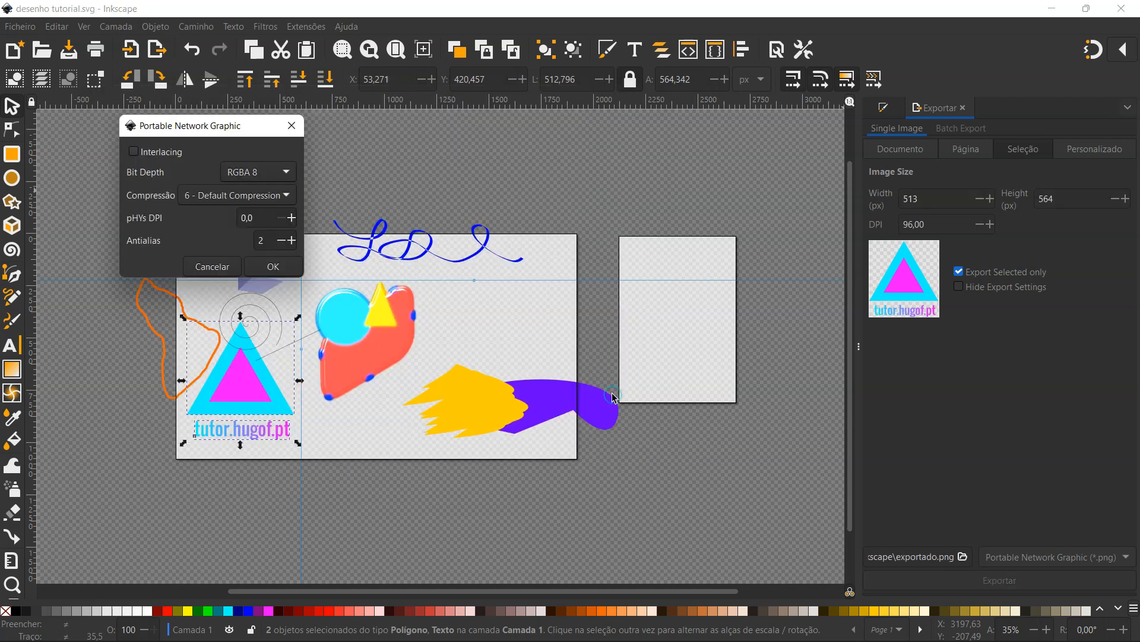
{"action": "left_click", "coordinate": [273, 266]}
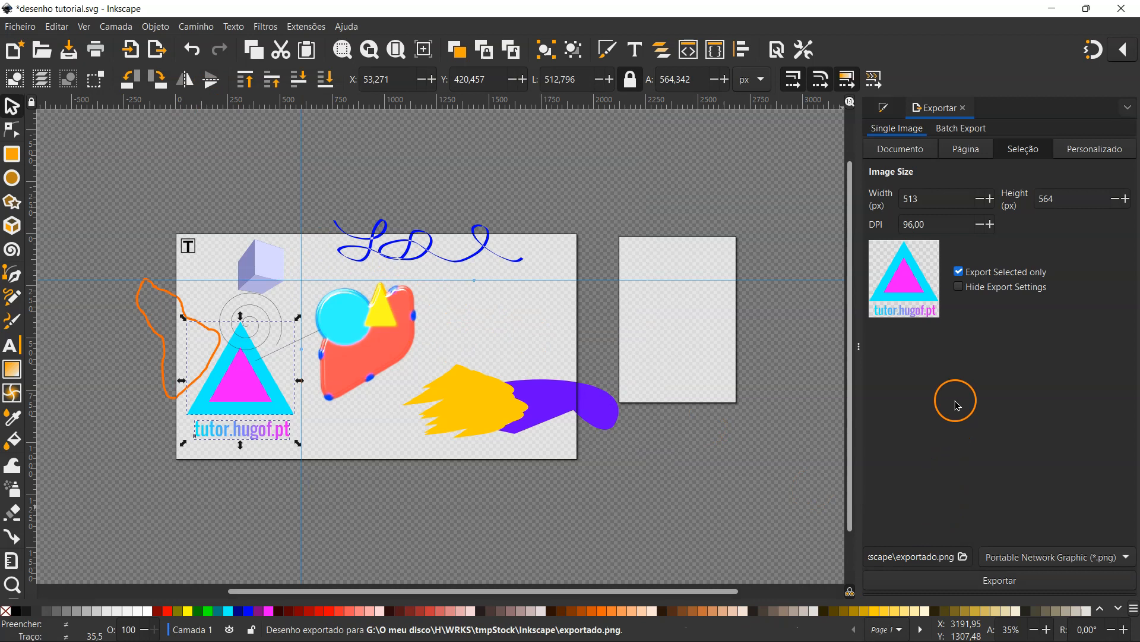
Switch to File Explorer's Inkscape folder and open exportado.png to check the exported image.
{"action": "left_click", "coordinate": [959, 287]}
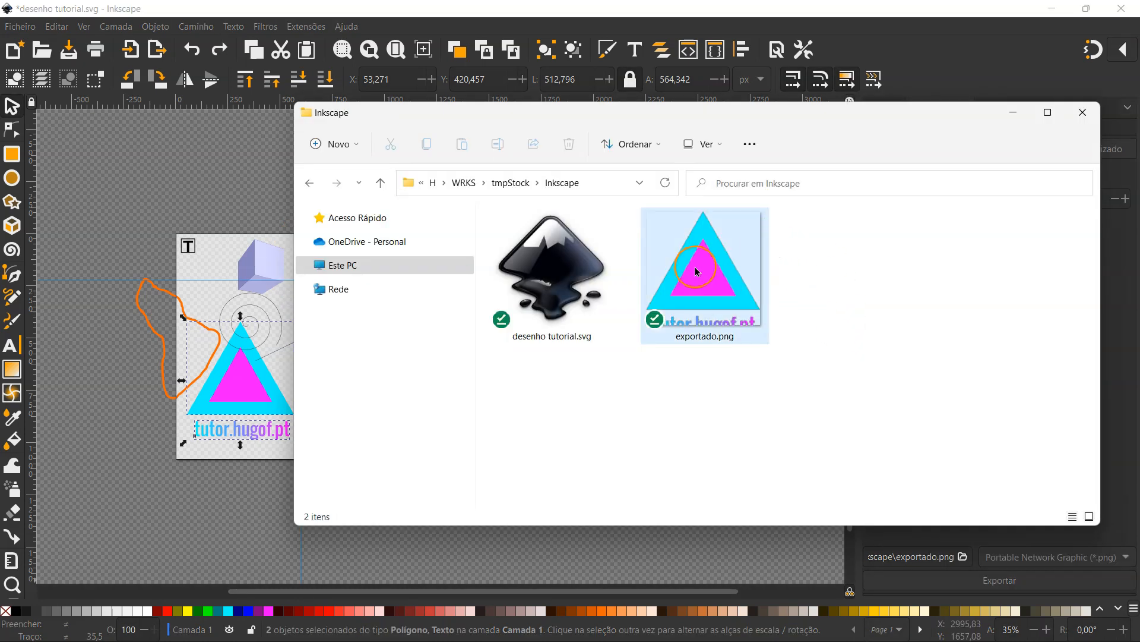
{"action": "double_click", "coordinate": [697, 272]}
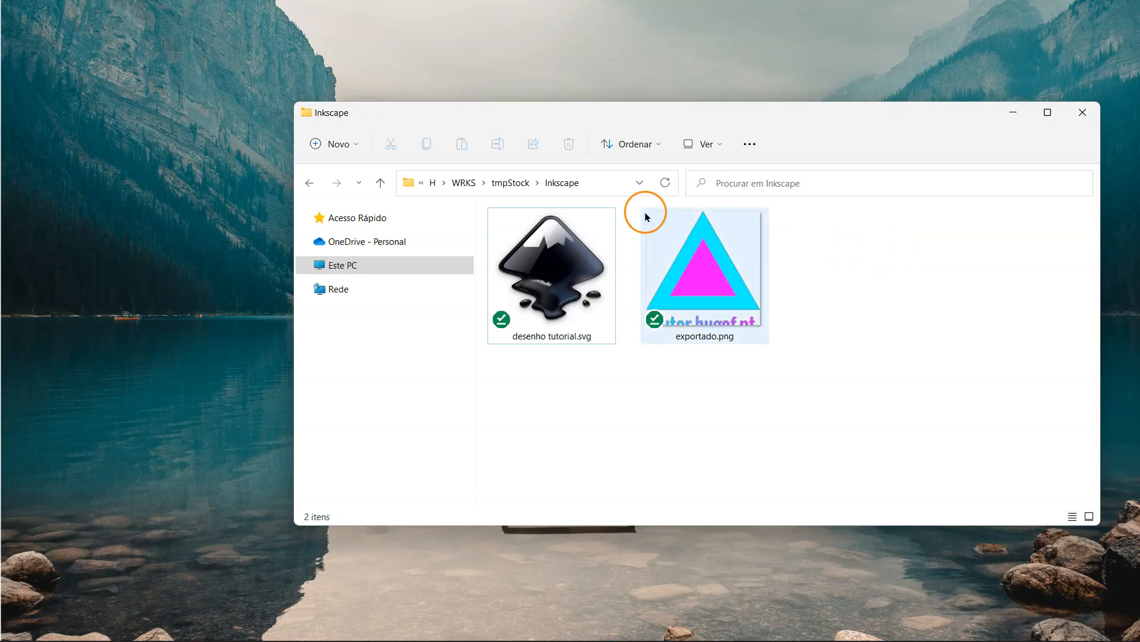
Open desenho tutorial.svg from the Inkscape folder, and bring up the chooser for opening it with another application.
{"action": "left_click", "coordinate": [577, 265]}
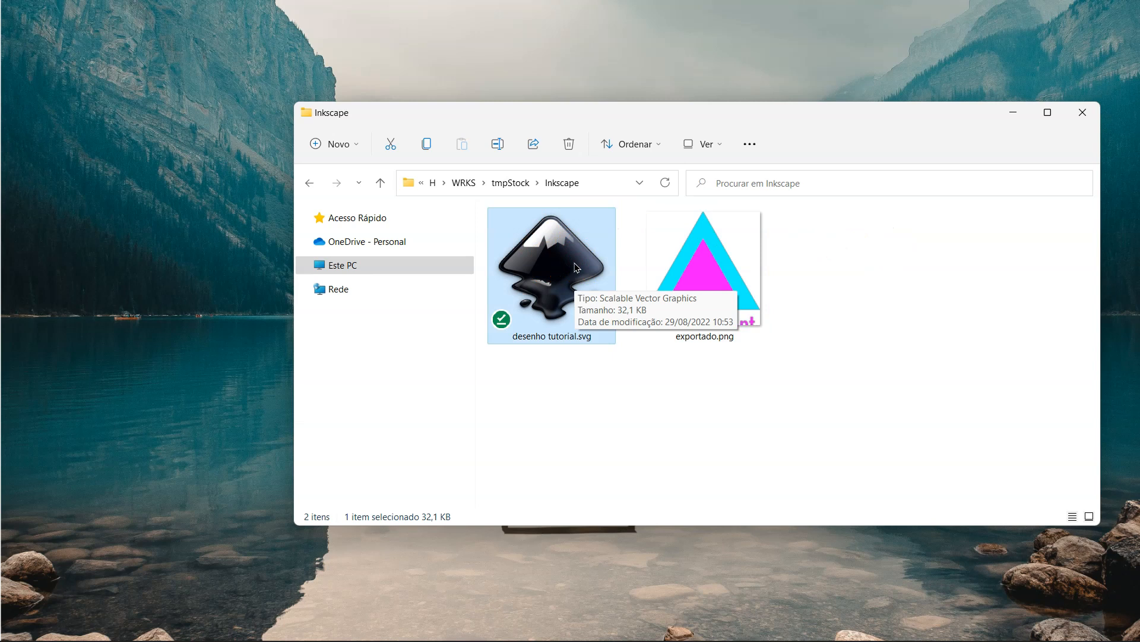
{"action": "double_click", "coordinate": [558, 258]}
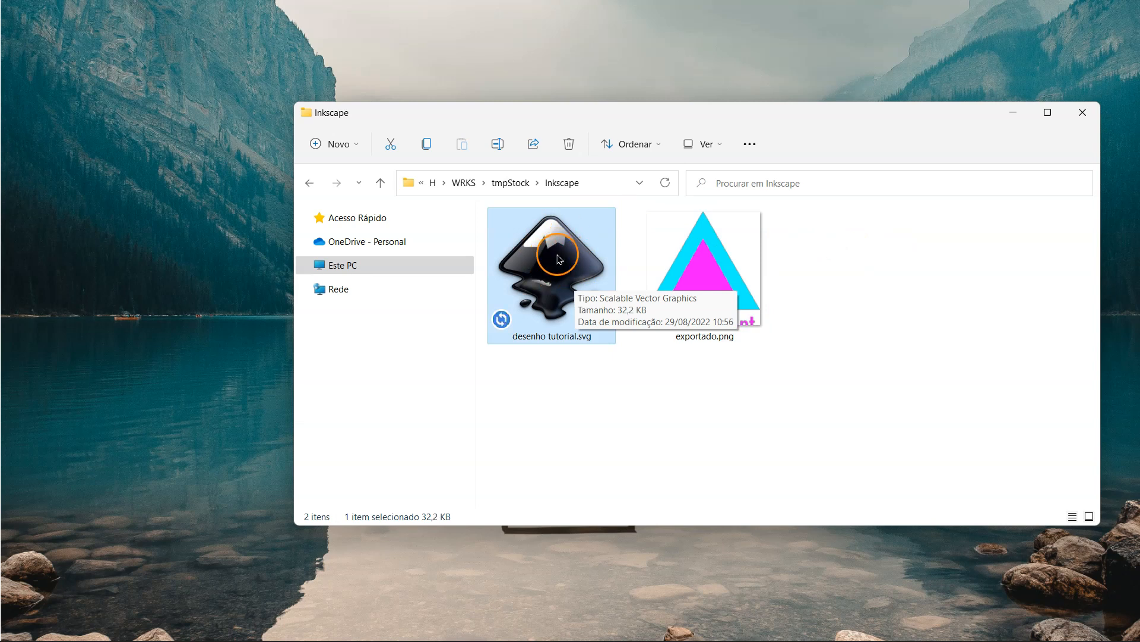
{"action": "right_click", "coordinate": [574, 261]}
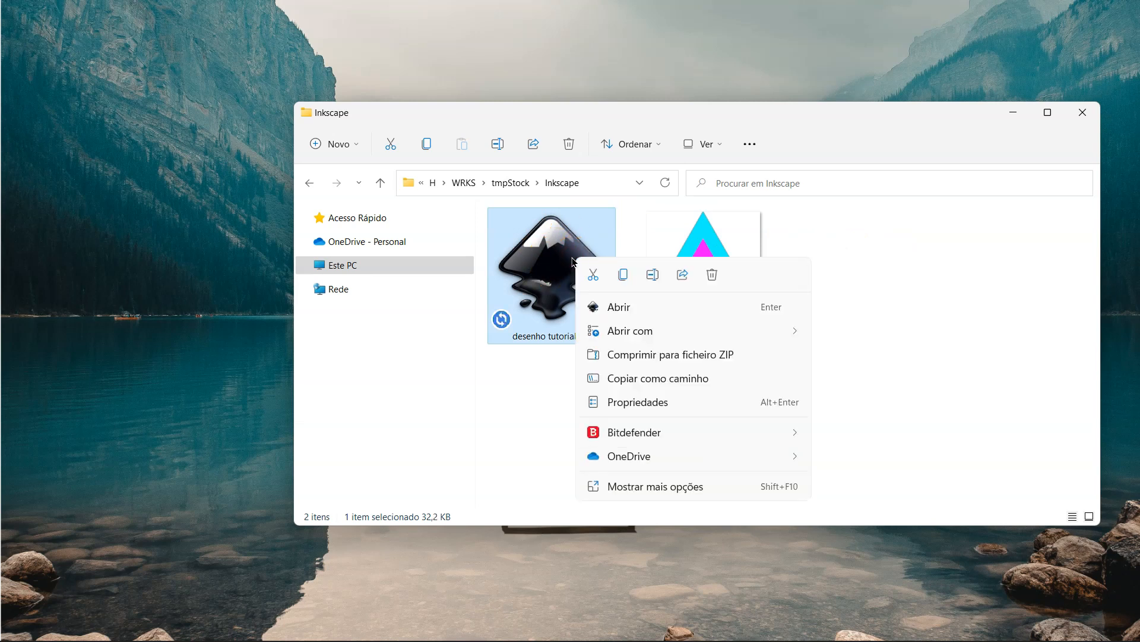
{"action": "mouse_move", "coordinate": [667, 327]}
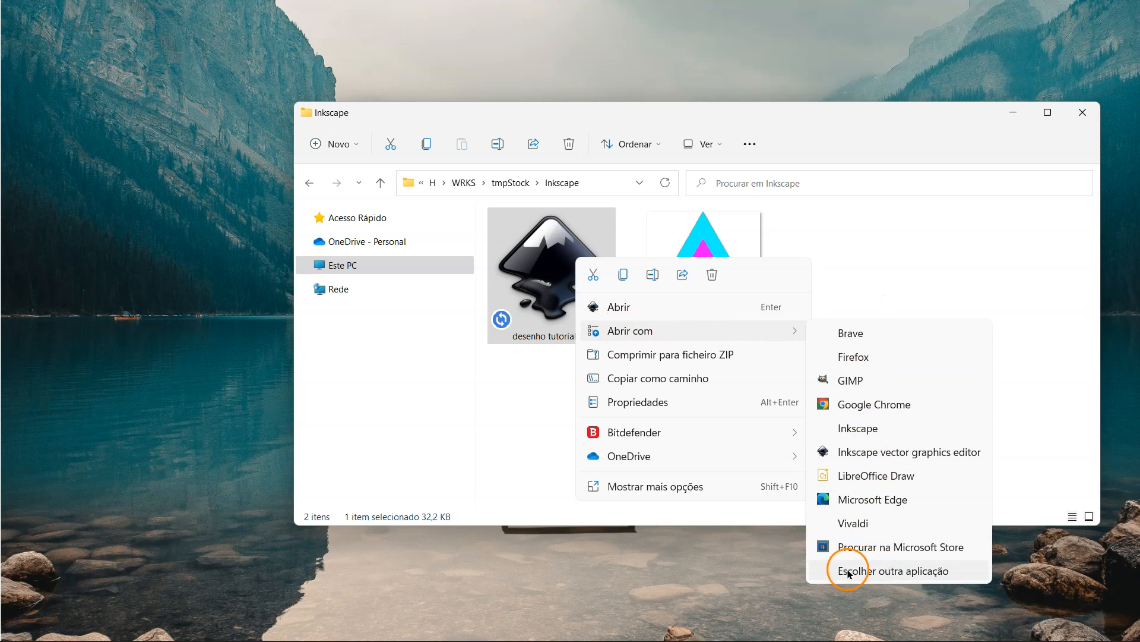
{"action": "left_click", "coordinate": [911, 571]}
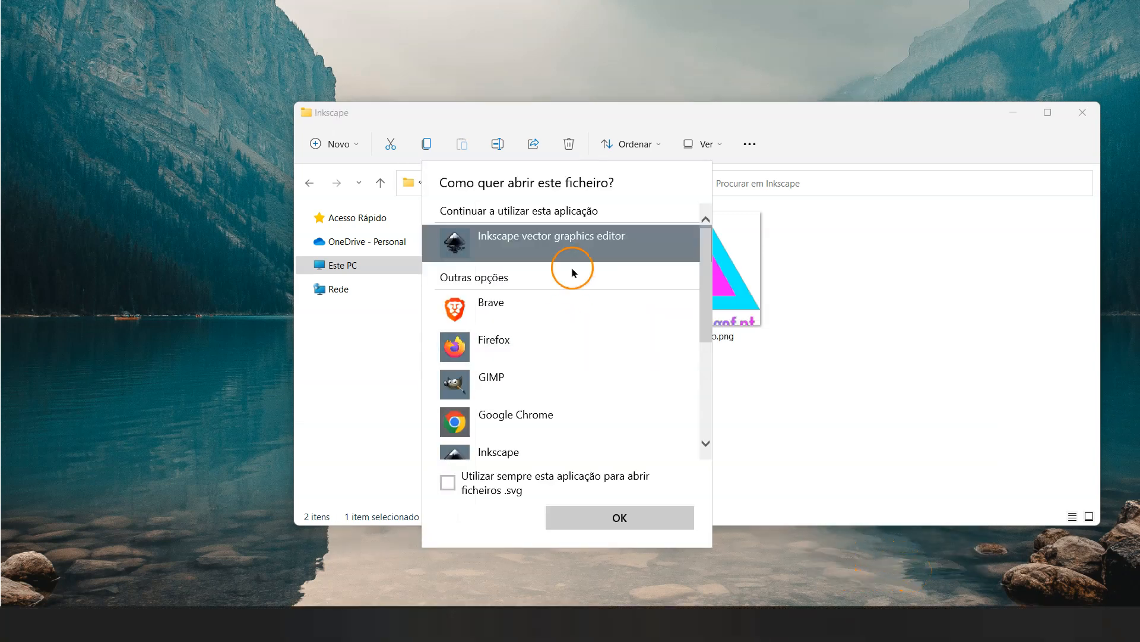
Select Inkscape in the list of applications for opening the SVG file and look through the other options.
{"action": "scroll", "coordinate": [527, 349], "scroll_direction": "down", "scroll_amount": 3}
{"action": "left_click", "coordinate": [535, 342]}
{"action": "left_click", "coordinate": [502, 490]}
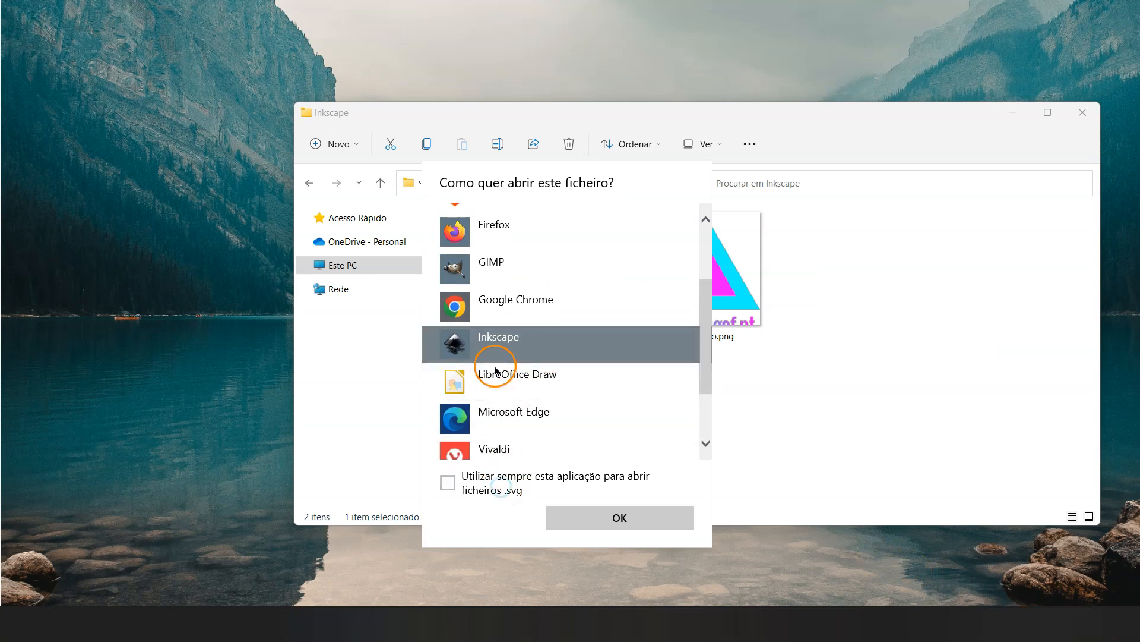
{"action": "scroll", "coordinate": [493, 401], "scroll_direction": "down", "scroll_amount": 2}
{"action": "left_click", "coordinate": [498, 438]}
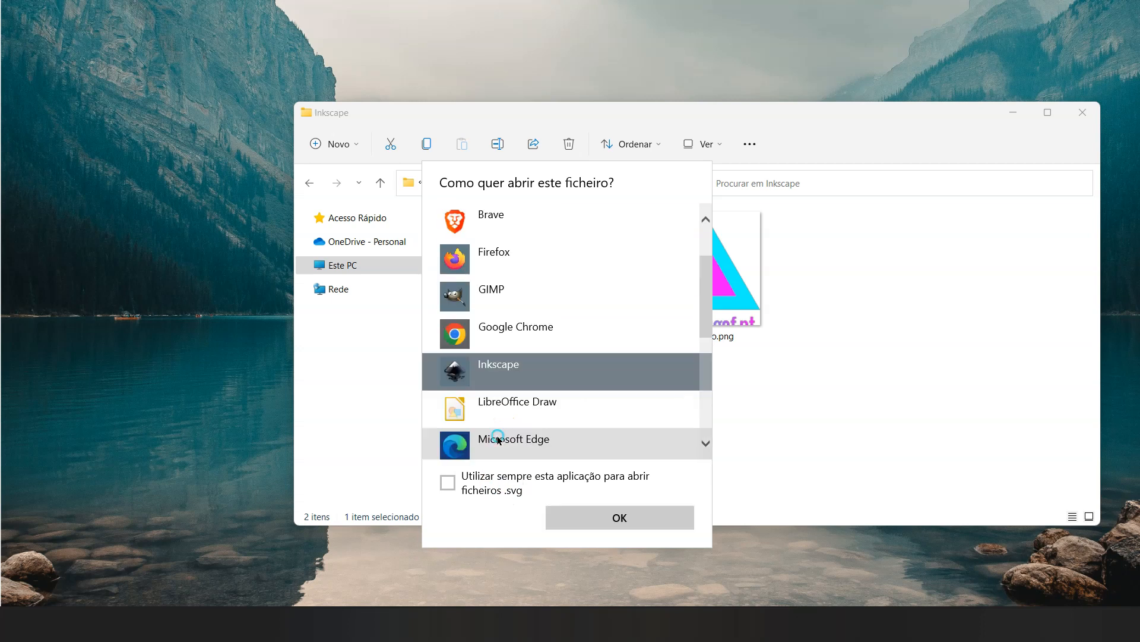
Look for another application on this PC and select inkscape.exe in the Program Files\Inkscape\bin folder.
{"action": "scroll", "coordinate": [572, 394], "scroll_direction": "down", "scroll_amount": 5}
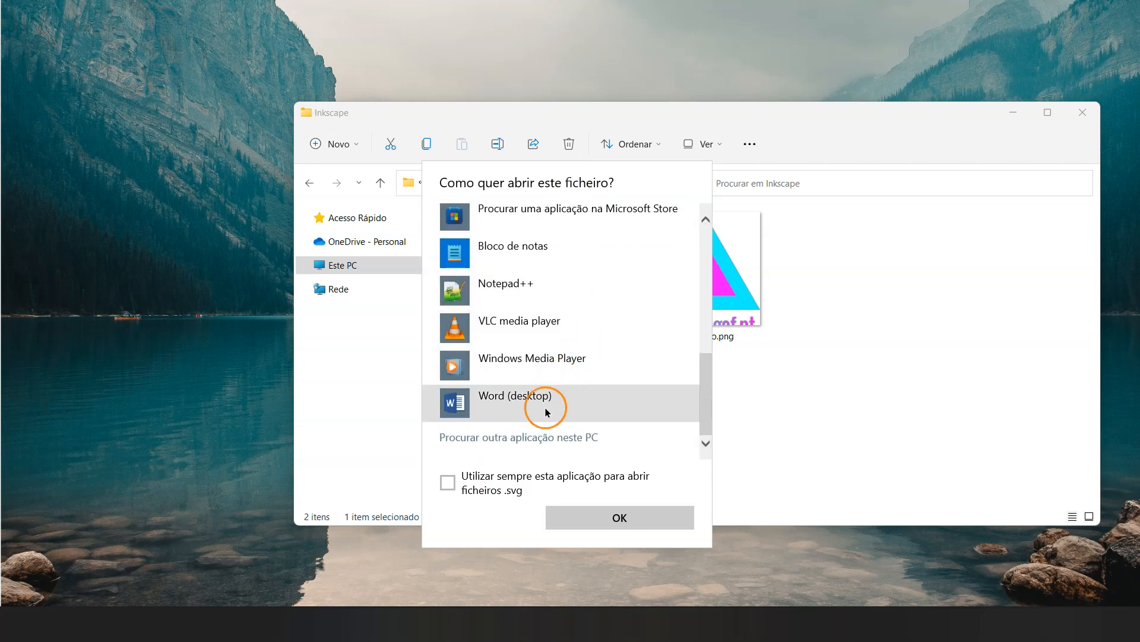
{"action": "left_click", "coordinate": [532, 438]}
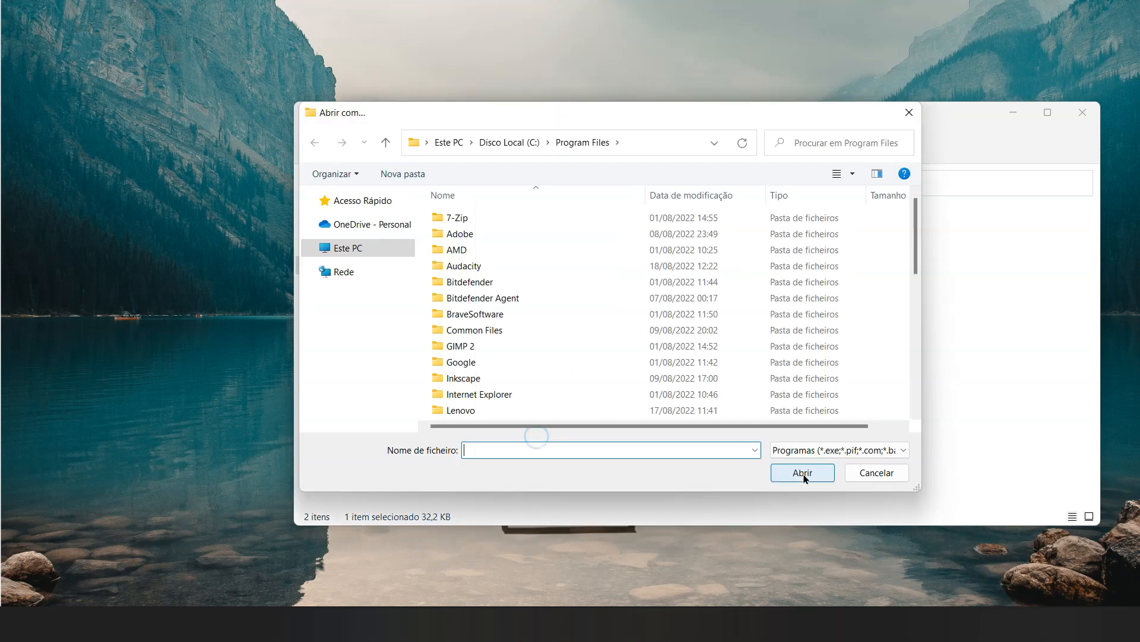
{"action": "scroll", "coordinate": [644, 363], "scroll_direction": "down", "scroll_amount": 2}
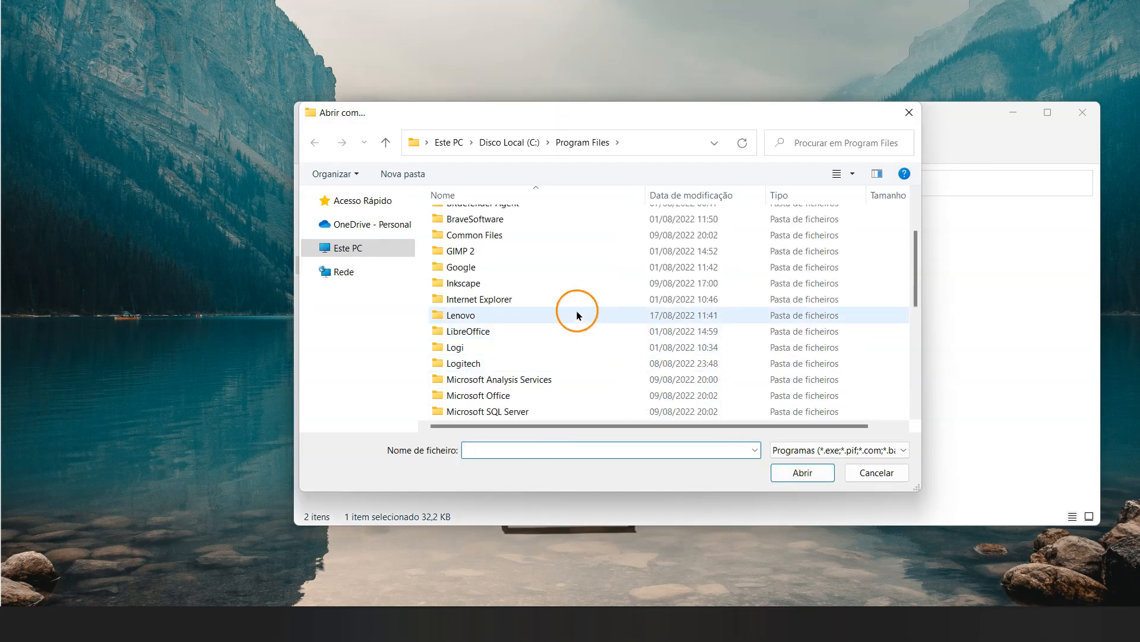
{"action": "double_click", "coordinate": [558, 291]}
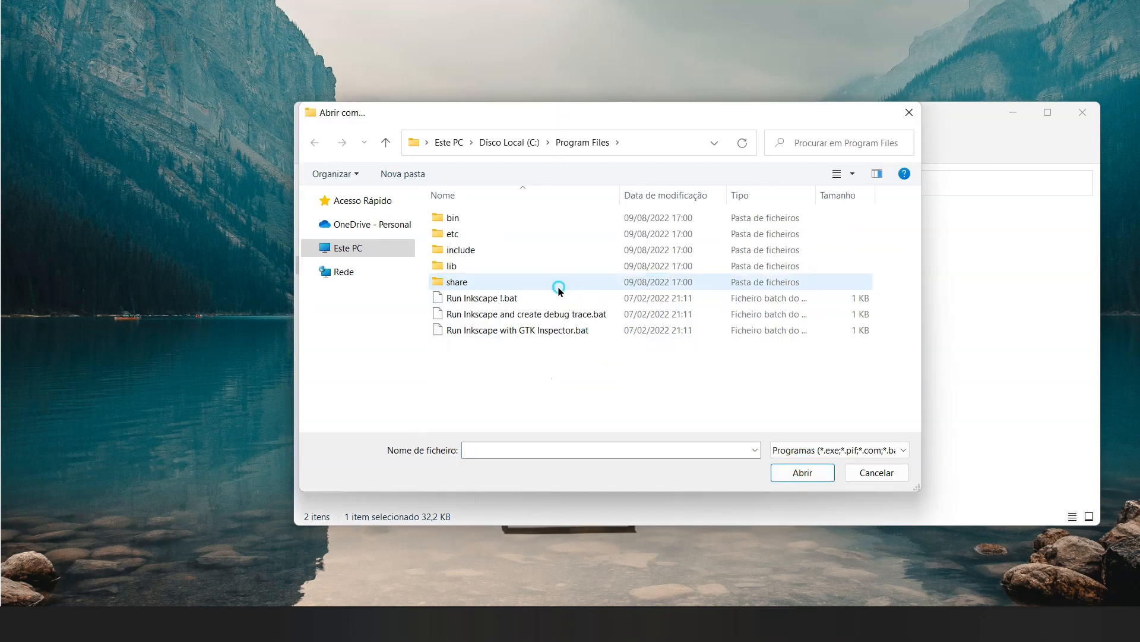
{"action": "double_click", "coordinate": [484, 219]}
{"action": "left_click", "coordinate": [499, 313]}
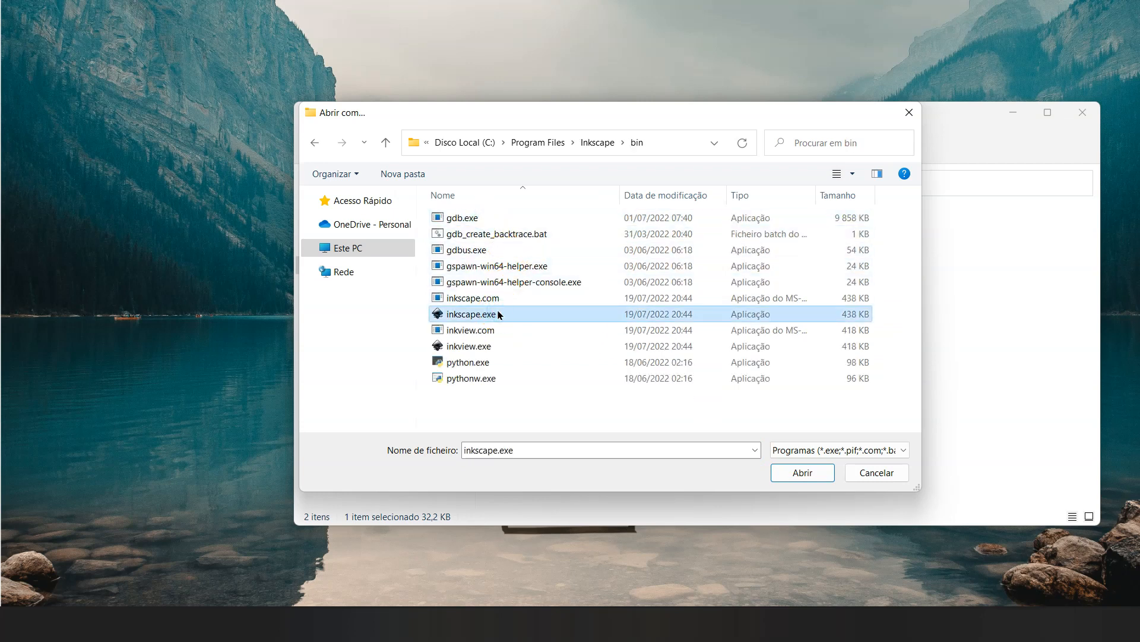
Choose inkscape.exe from the Programas (x86)\Inkscape\bin folder on drive C: for opening the file, and close File Explorer.
{"action": "left_click", "coordinate": [480, 146]}
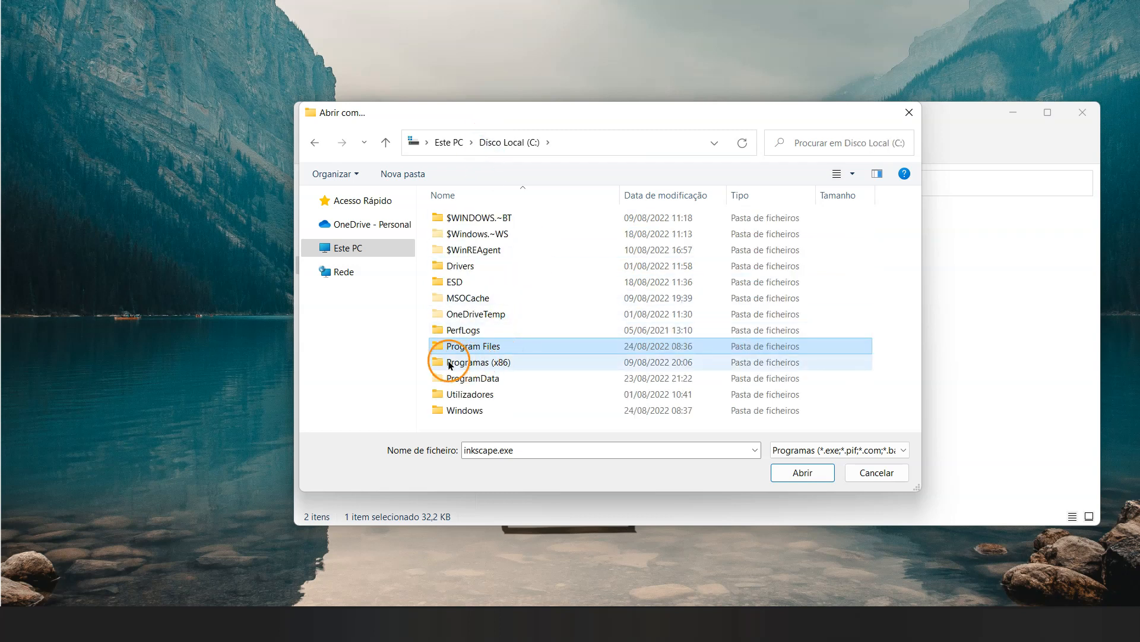
{"action": "double_click", "coordinate": [501, 366]}
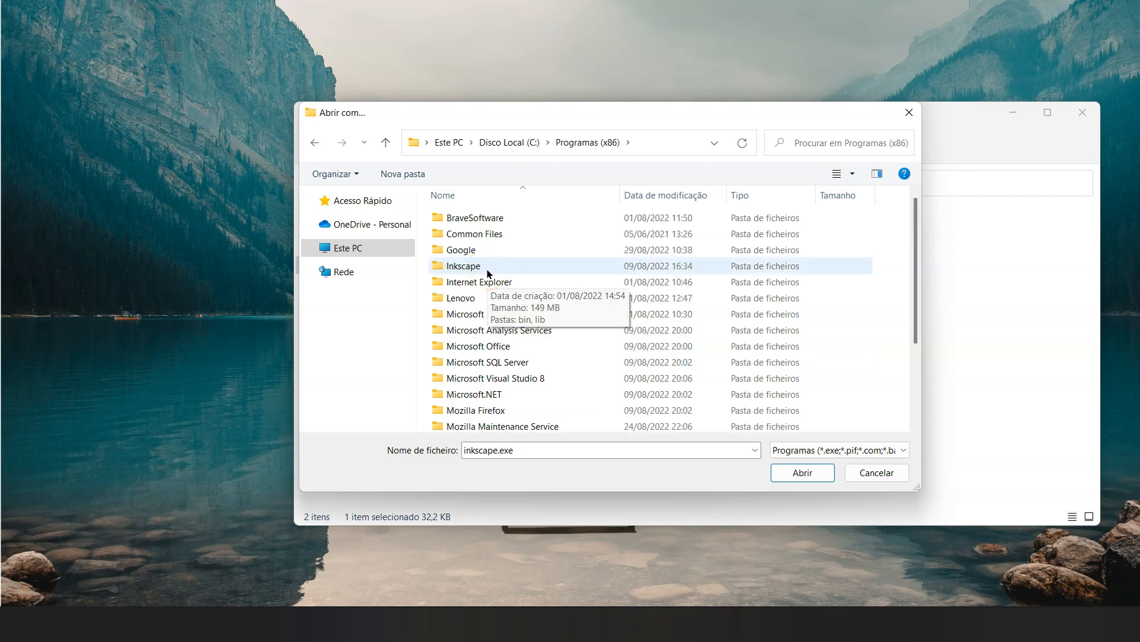
{"action": "double_click", "coordinate": [475, 268]}
{"action": "left_click", "coordinate": [480, 218]}
{"action": "double_click", "coordinate": [478, 218]}
{"action": "left_click", "coordinate": [469, 235]}
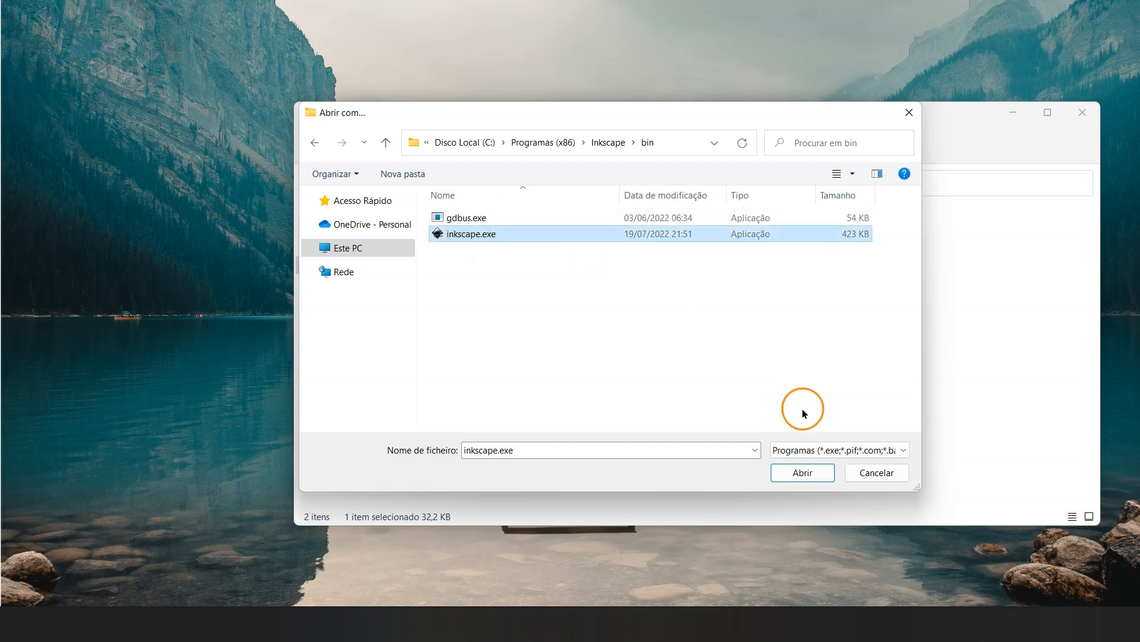
{"action": "left_click", "coordinate": [802, 474]}
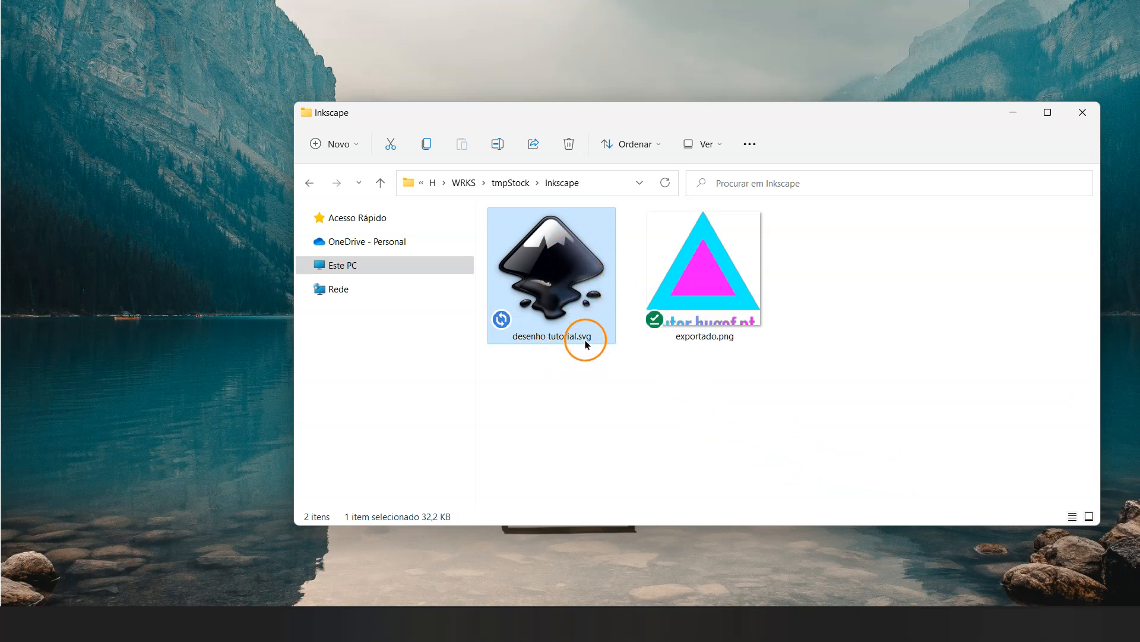
{"action": "left_click", "coordinate": [1082, 112]}
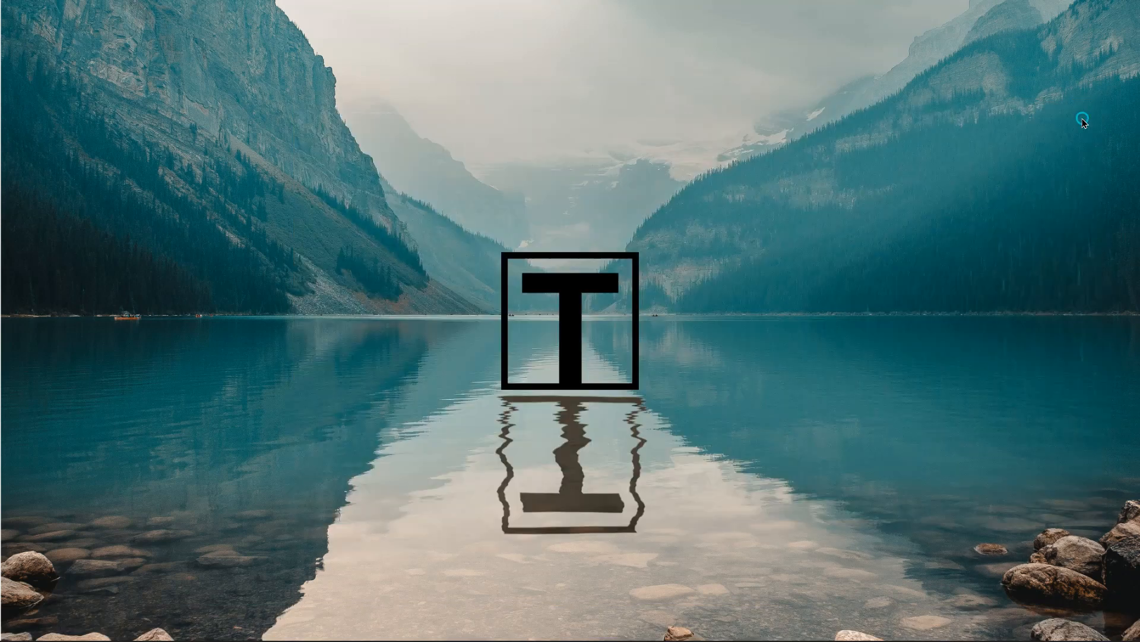